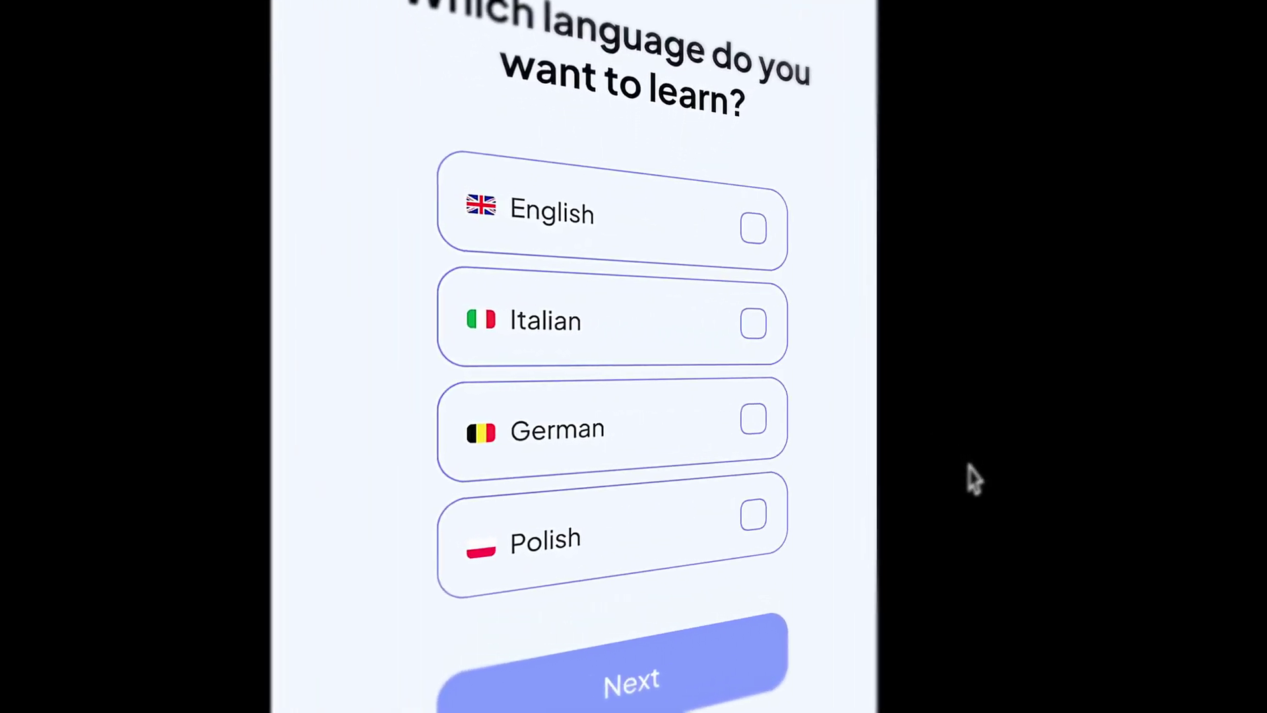
- Check English and German in the preview, toggle Italian on and off, then select iPhone 14 - 1
left_click(744, 231)
left_click(746, 428)
left_click(750, 323)
left_click(751, 333)
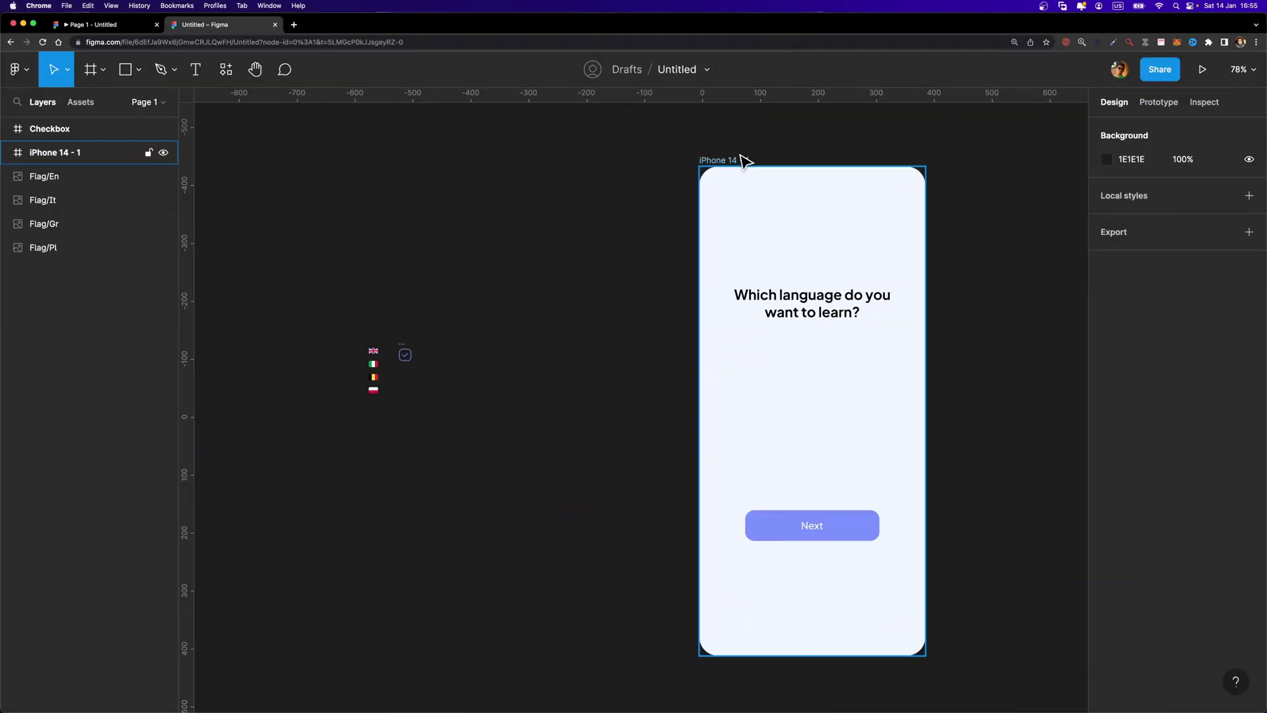
left_click(721, 161)
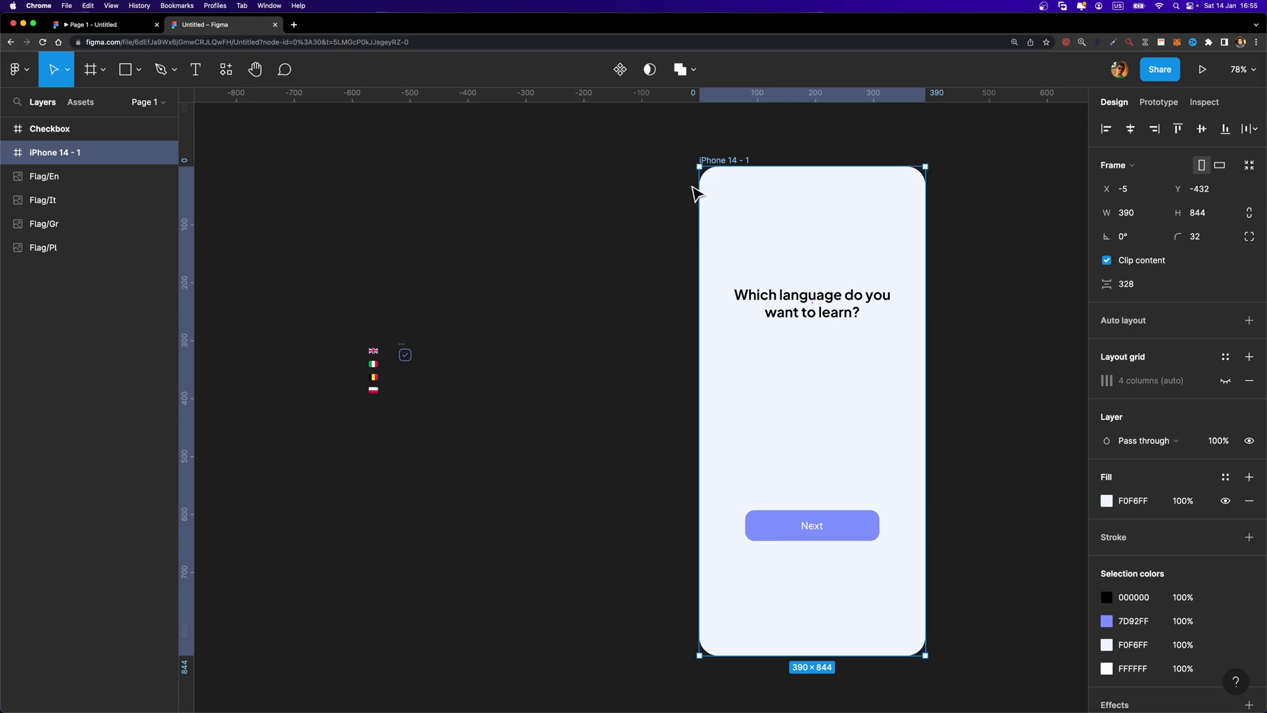
- Zoom in and drag the Checkbox component slightly right, then switch to the prototype preview
scroll(664, 410, "up", 6)
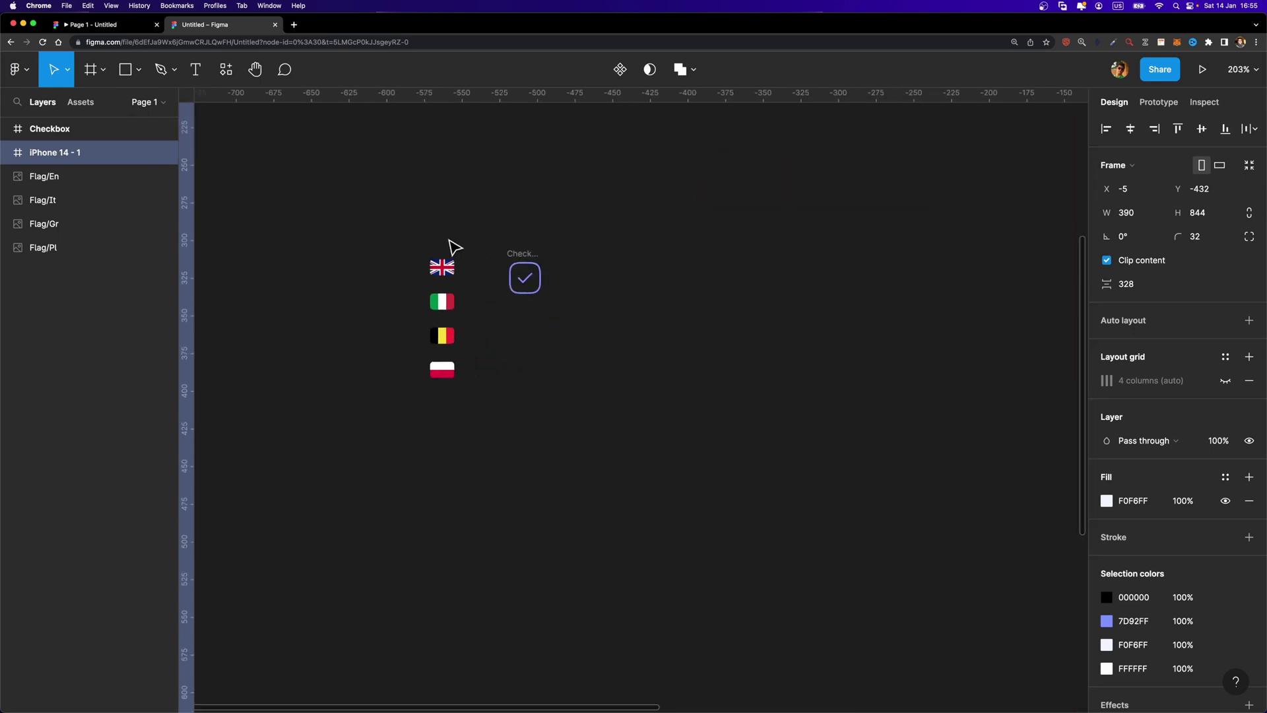
scroll(454, 247, "up", 2)
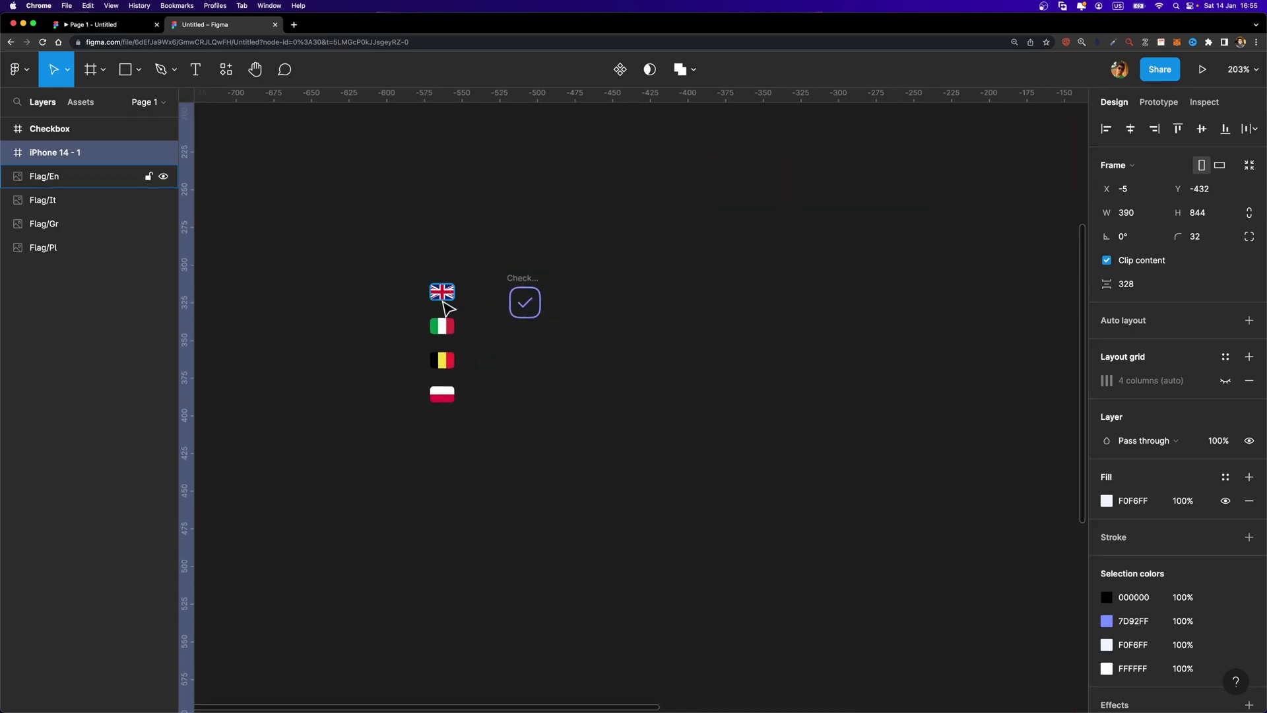
left_click(519, 286)
left_click_drag(538, 281, 556, 283)
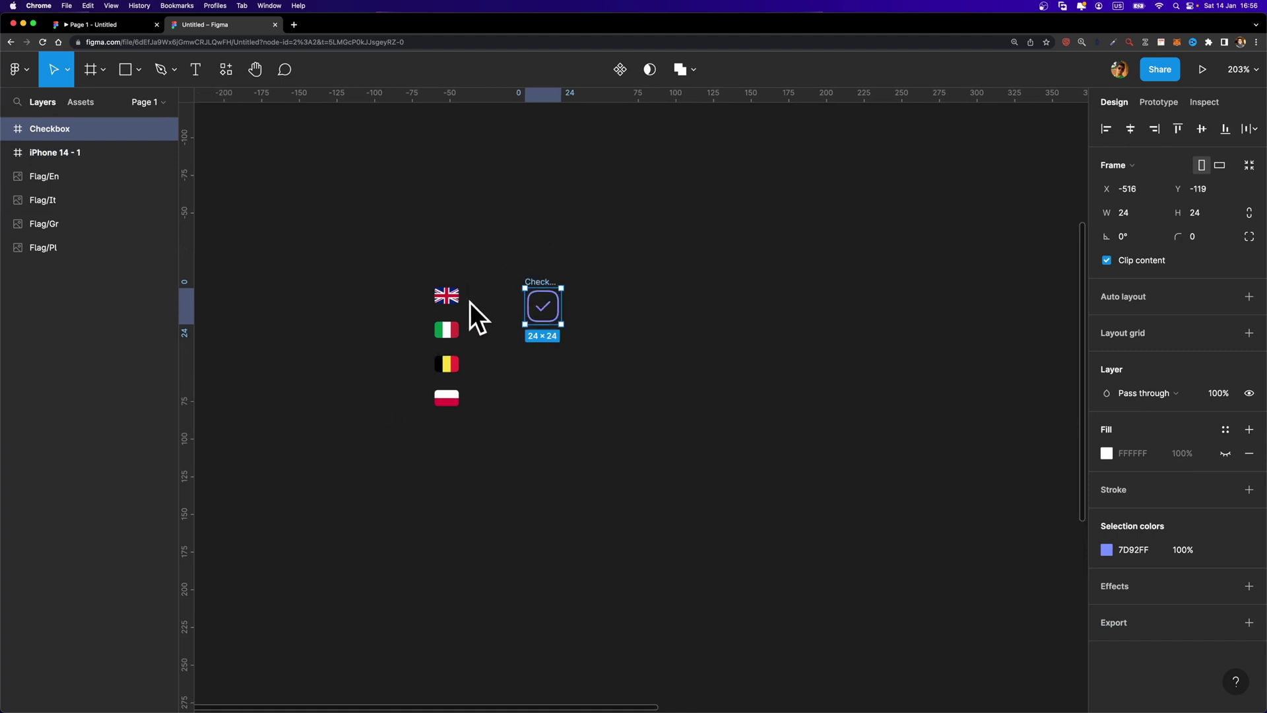
left_click(102, 25)
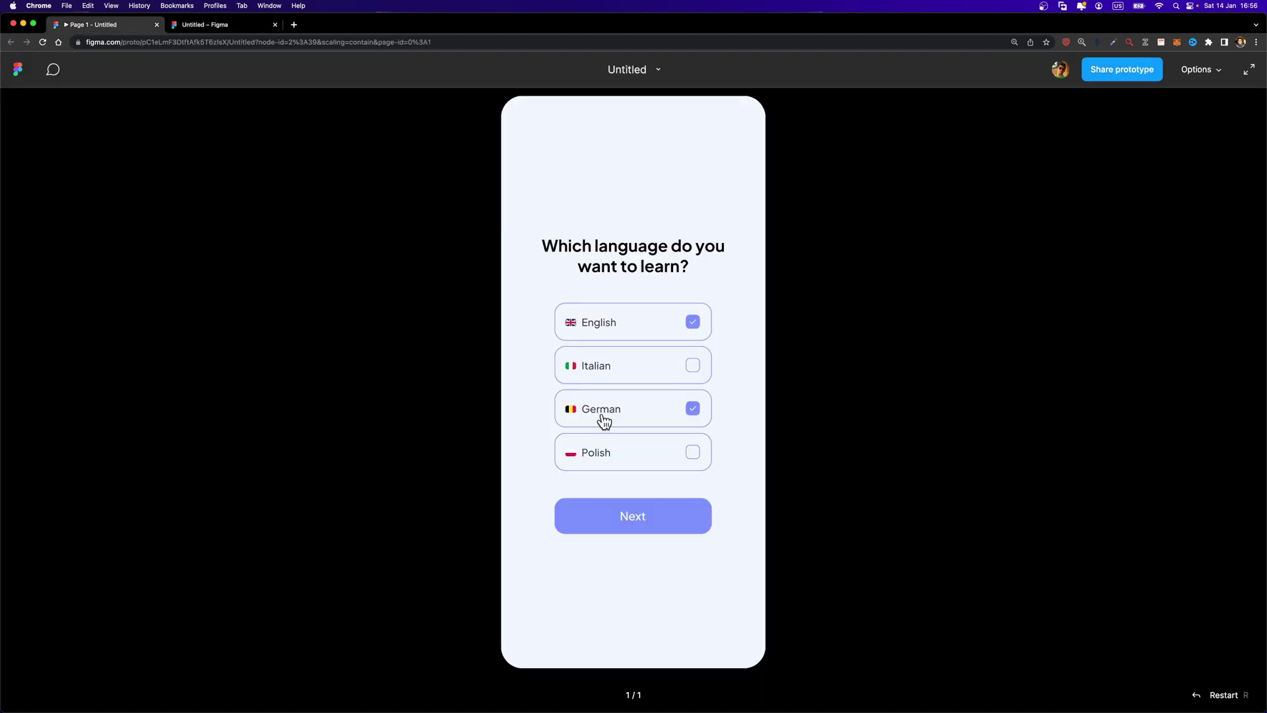
- Back in the editor, marquee-select the Flag/En, Flag/It, Flag/Gr and Flag/Pl images
left_click(221, 26)
left_click_drag(483, 252, 419, 437)
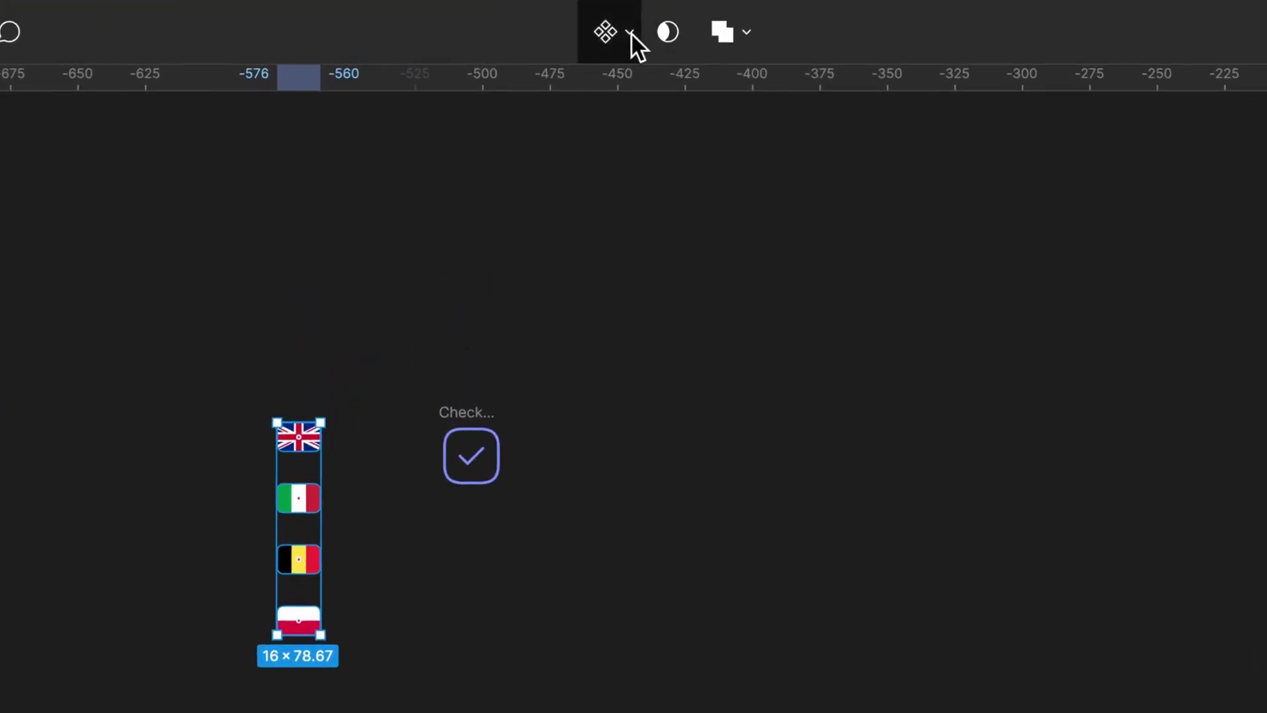
- Apply Create multiple components to the four selected flags, then deselect
left_click(631, 34)
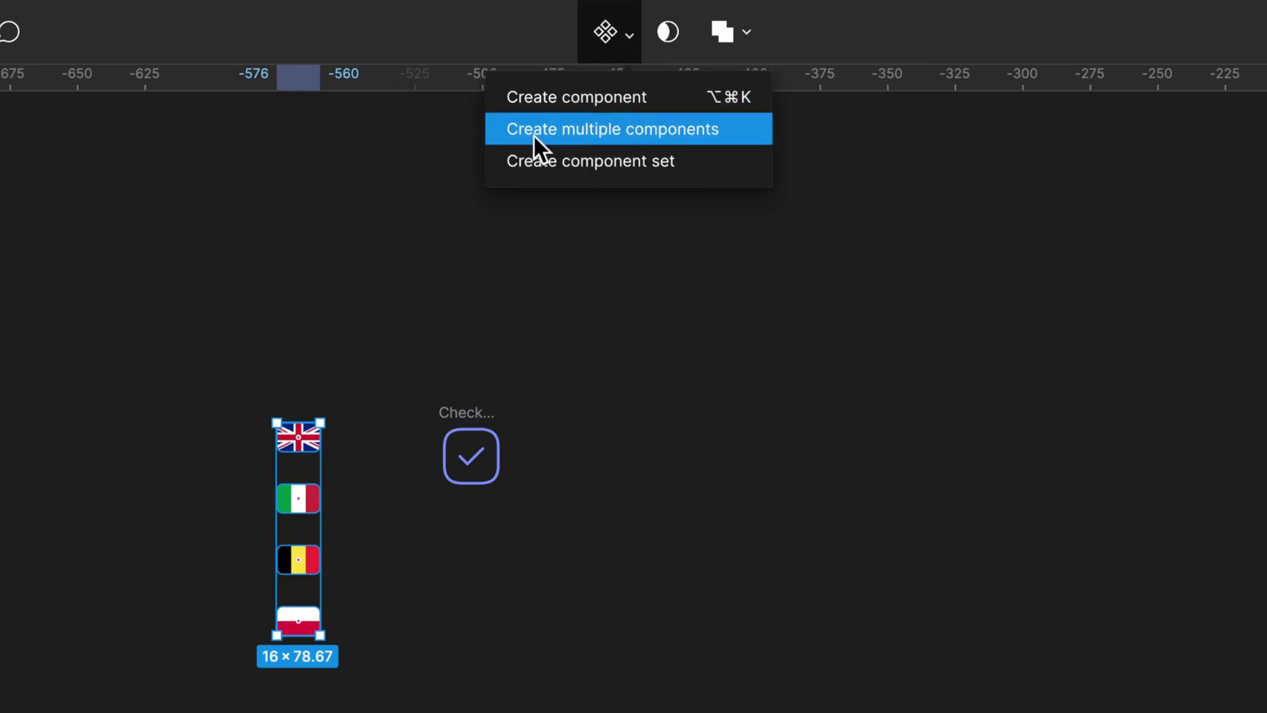
left_click(736, 137)
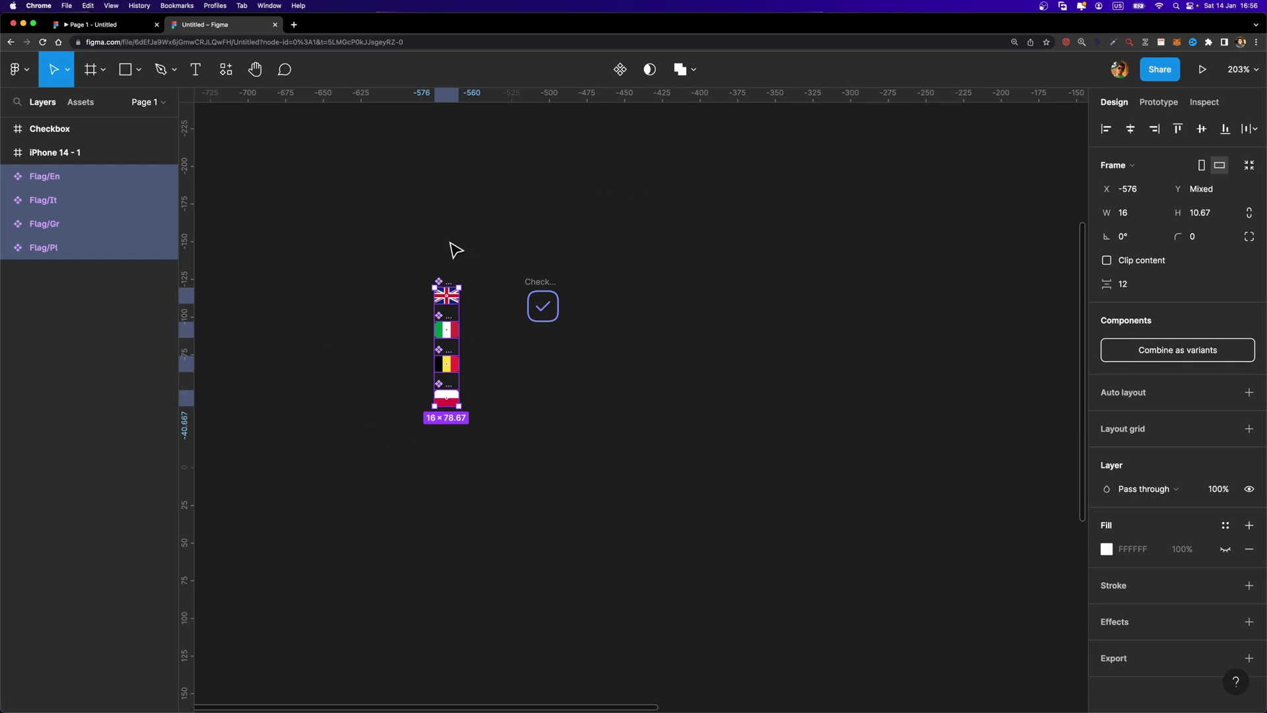
left_click(459, 261)
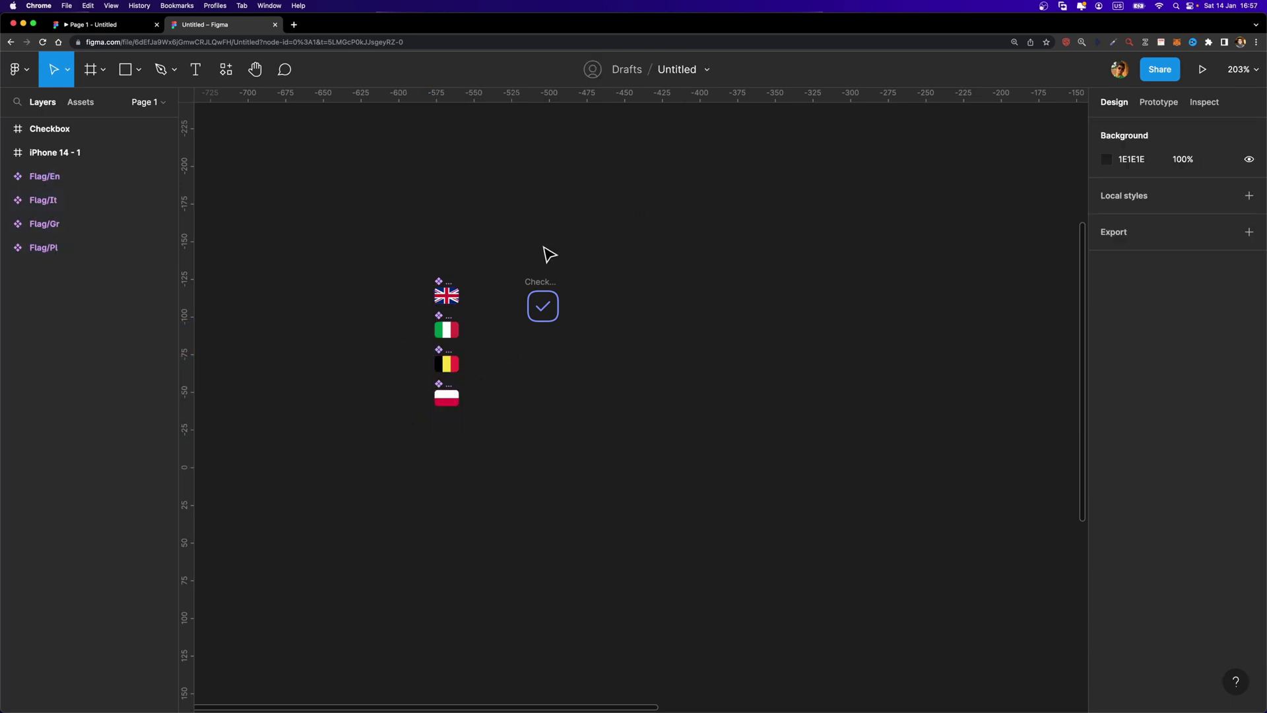
- Nudge the Checkbox, then add an 'English' text layer set in Plus Jakarta Sans
mouse_move(542, 287)
left_mouse_down()
mouse_move(560, 265)
mouse_move(645, 270)
mouse_move(529, 287)
left_mouse_up()
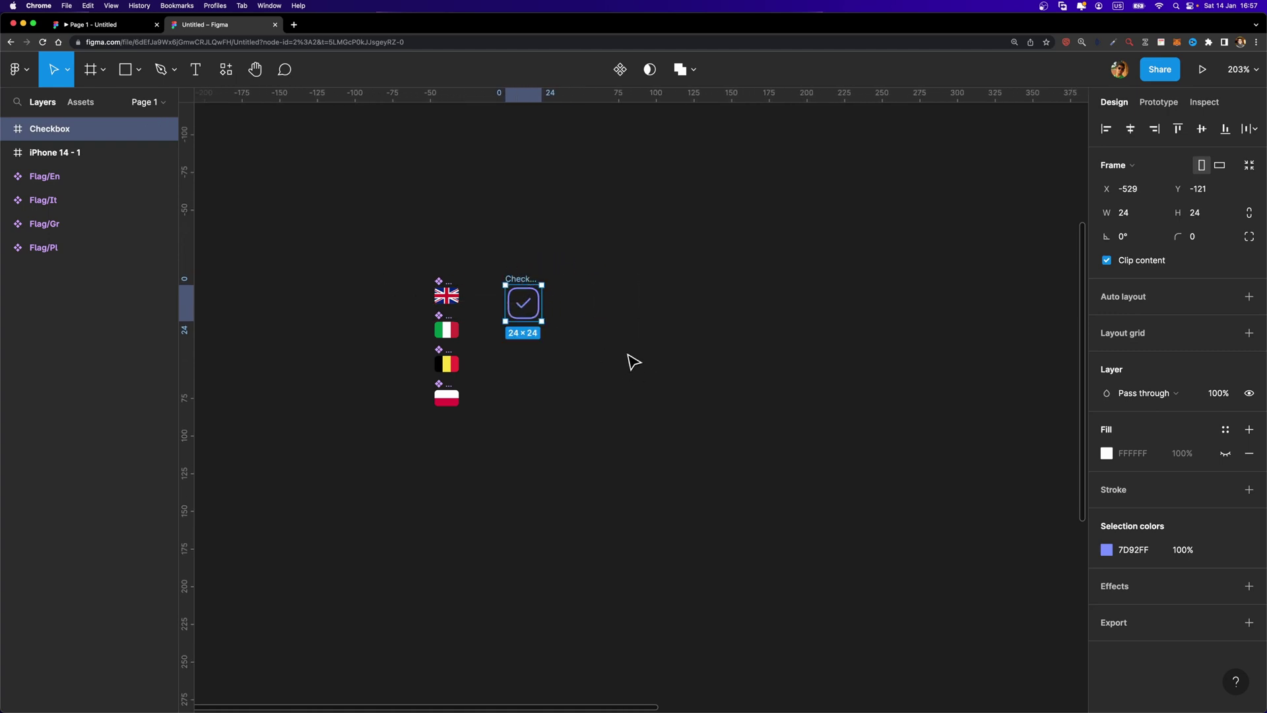
key("t")
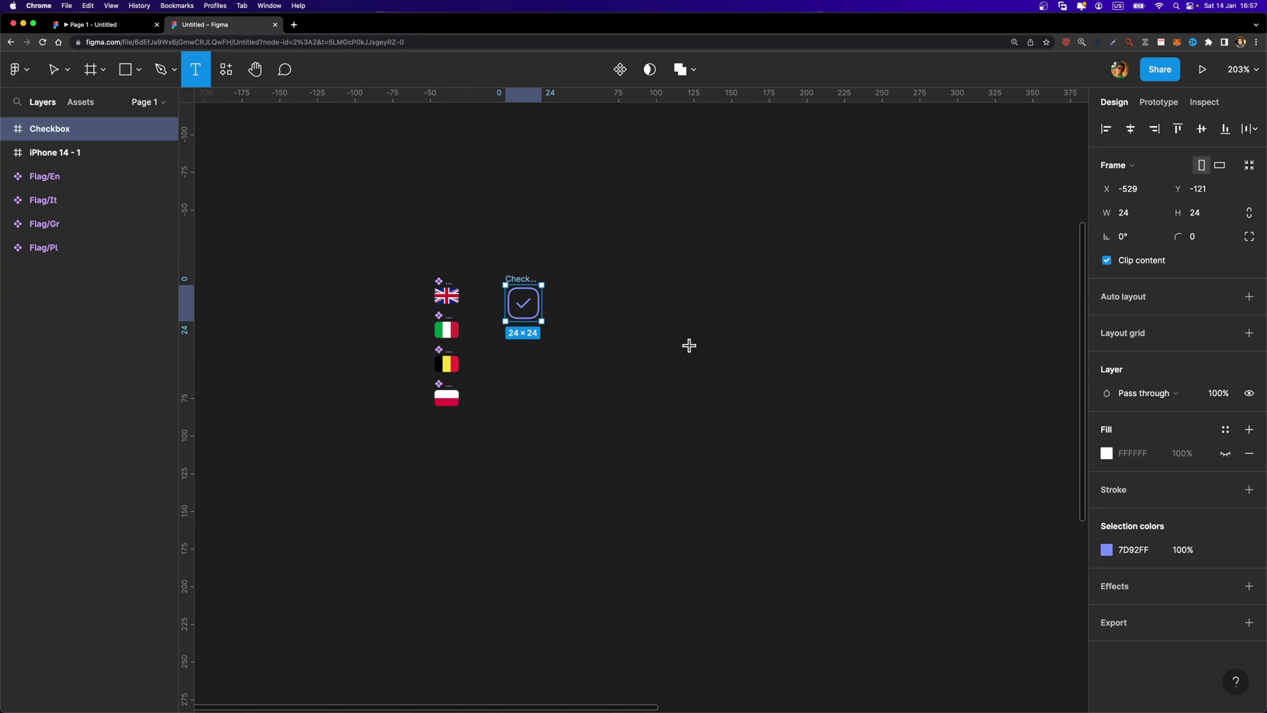
left_click(689, 345)
scroll(728, 353, "right", 5)
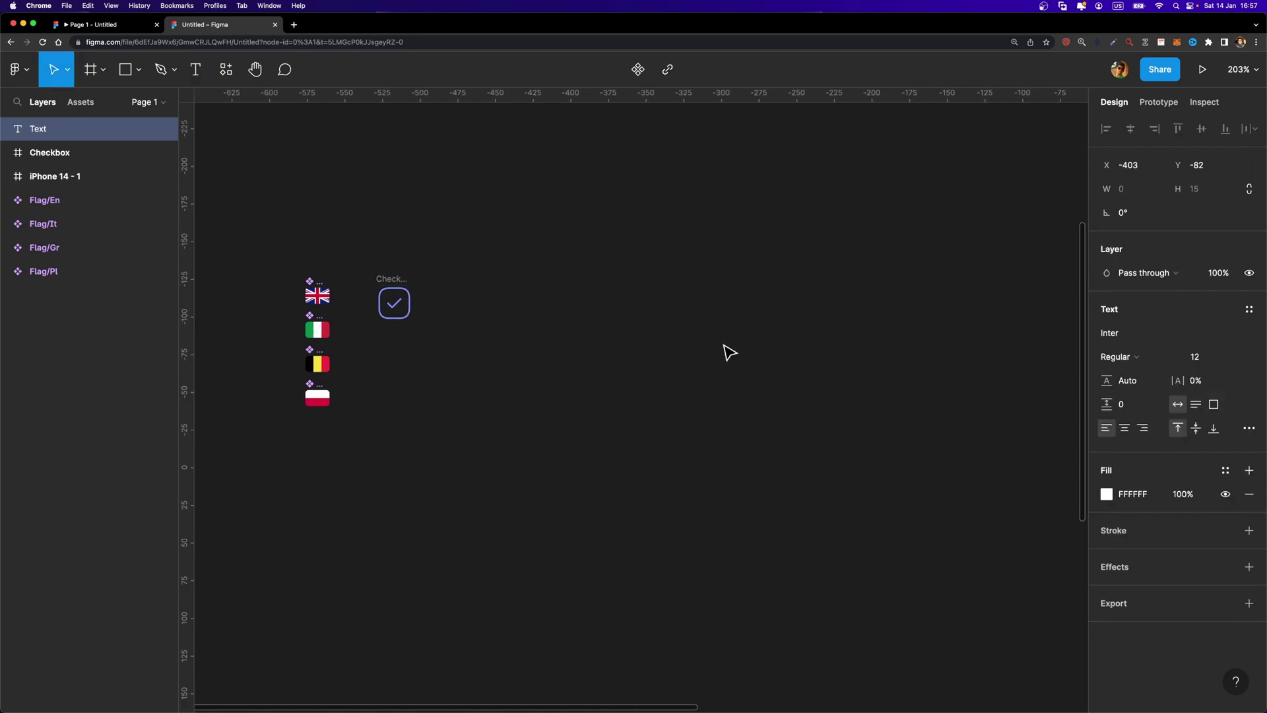
type("Englisg")
key("super+a")
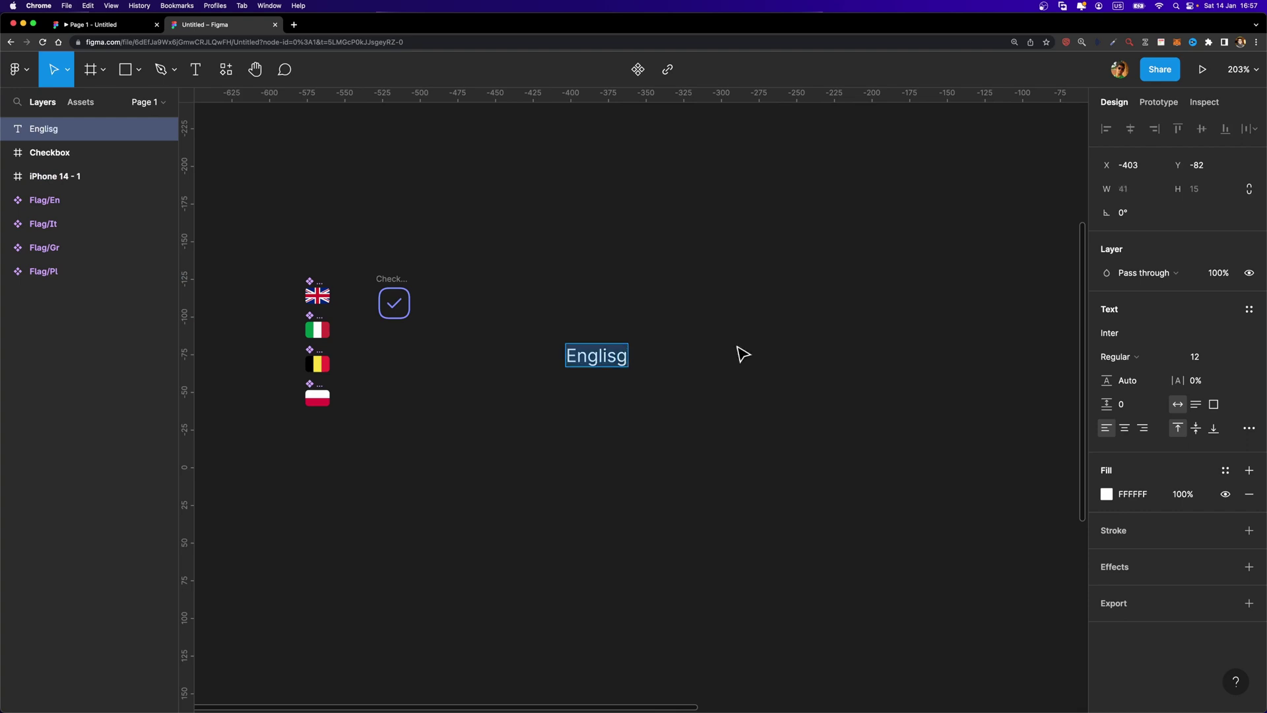
left_click(1145, 332)
type("Plus Jakarta Sans")
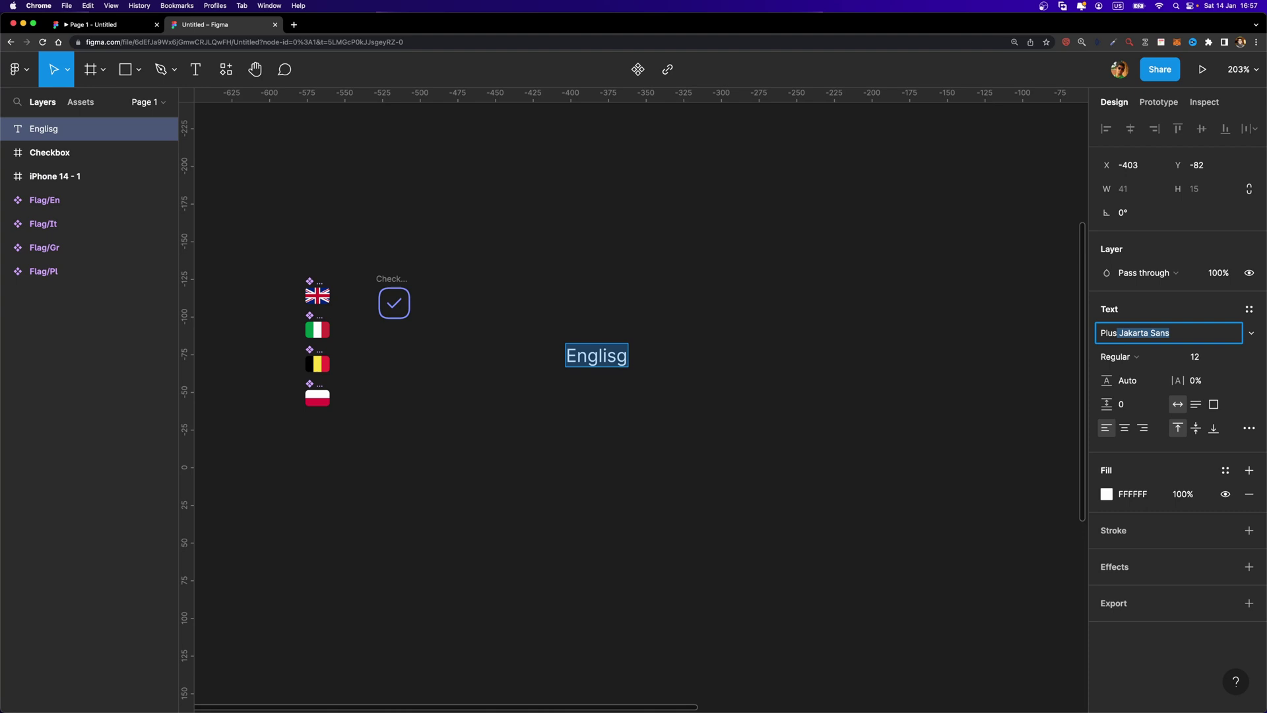
key("Return")
key("Right")
key("BackSpace")
type("h")
- Make the English label size 15 with Medium weight
key("super+a")
left_click(1199, 360)
type("1")
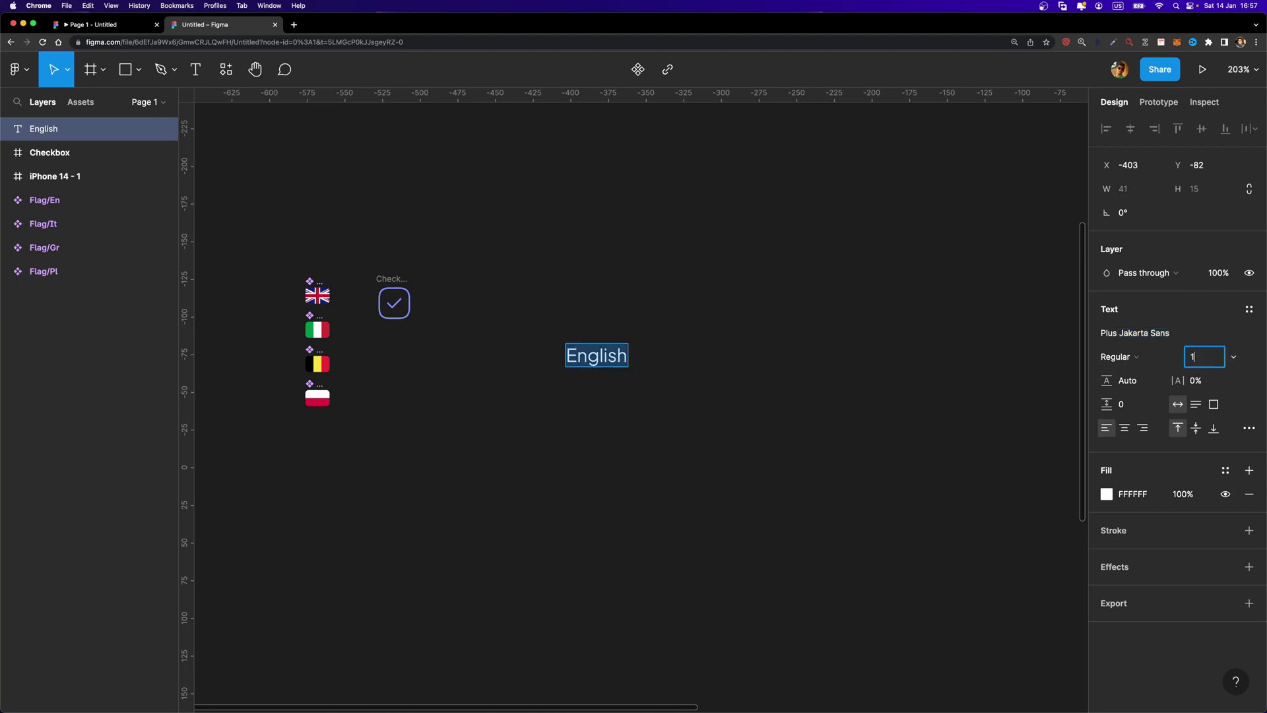
type("5")
key("Return")
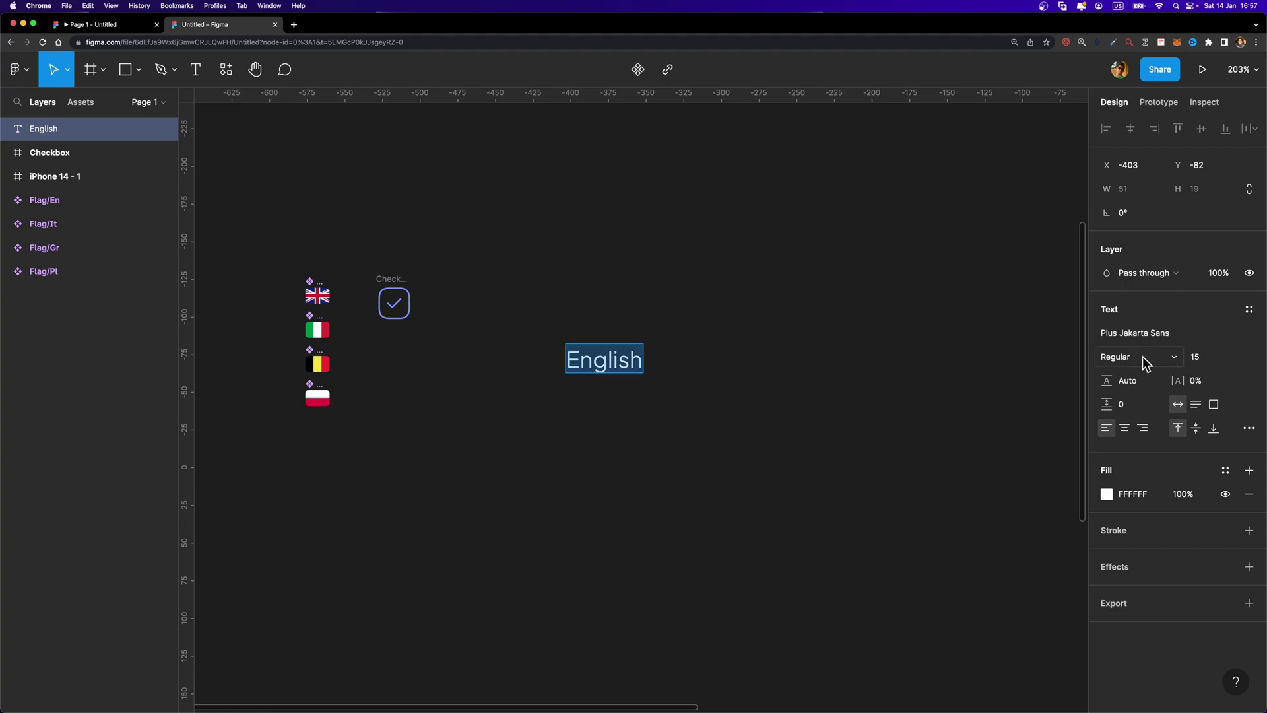
left_click(1151, 357)
left_click(1147, 374)
key("Escape")
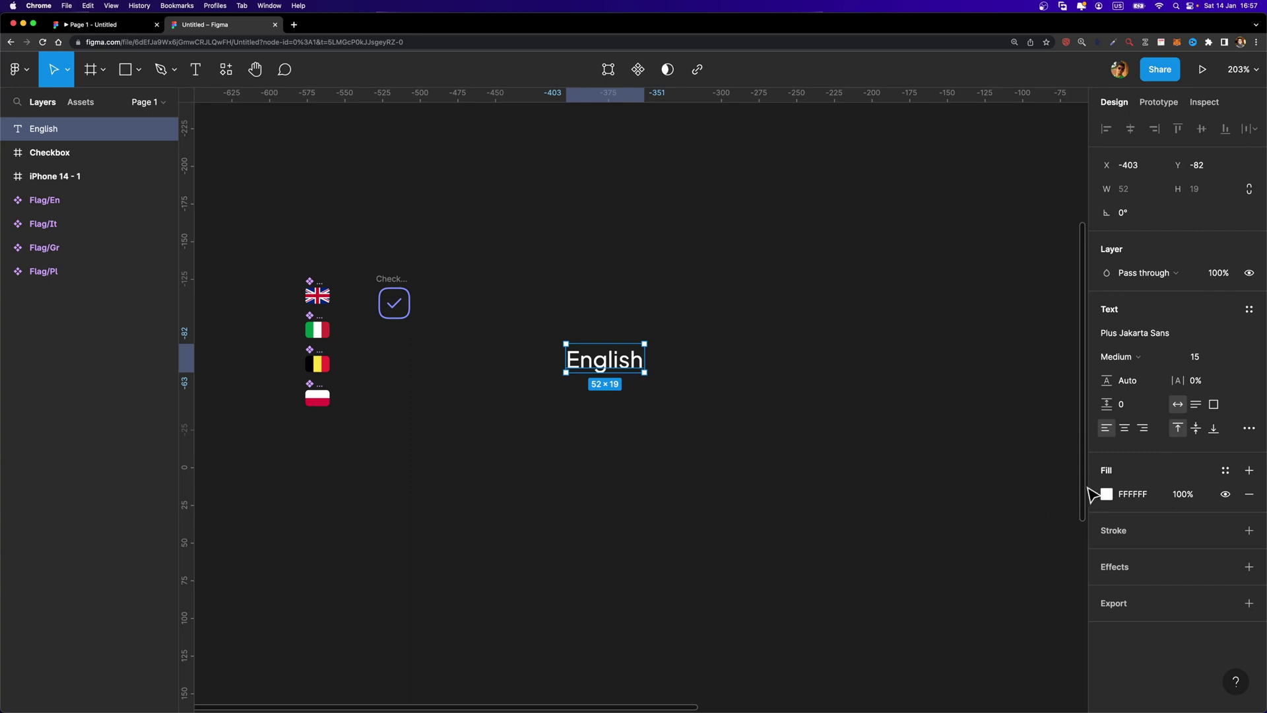
- Darken the English label's fill to near-black 282828
left_click(1107, 495)
left_click_drag(936, 416, 886, 504)
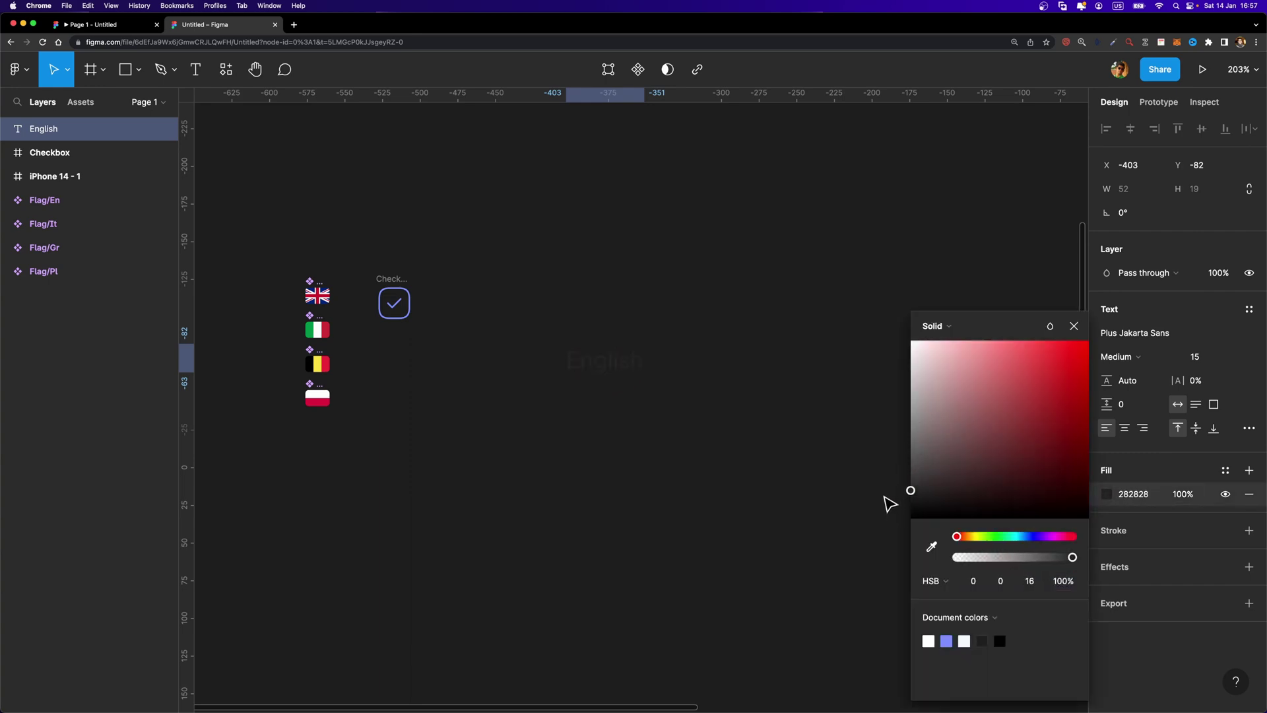
left_click(608, 337)
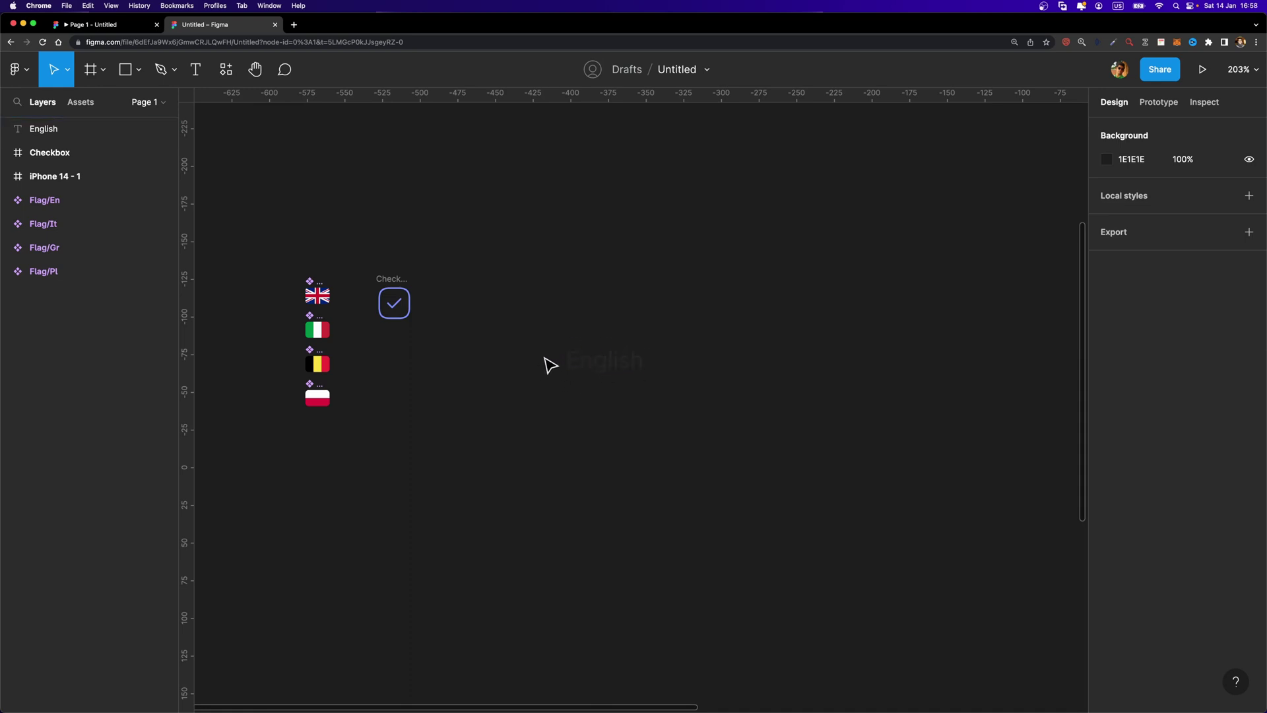
- Drag a Flag/En instance from the local assets onto the canvas beside the English label
left_click(78, 105)
key("alt+1")
left_click(231, 70)
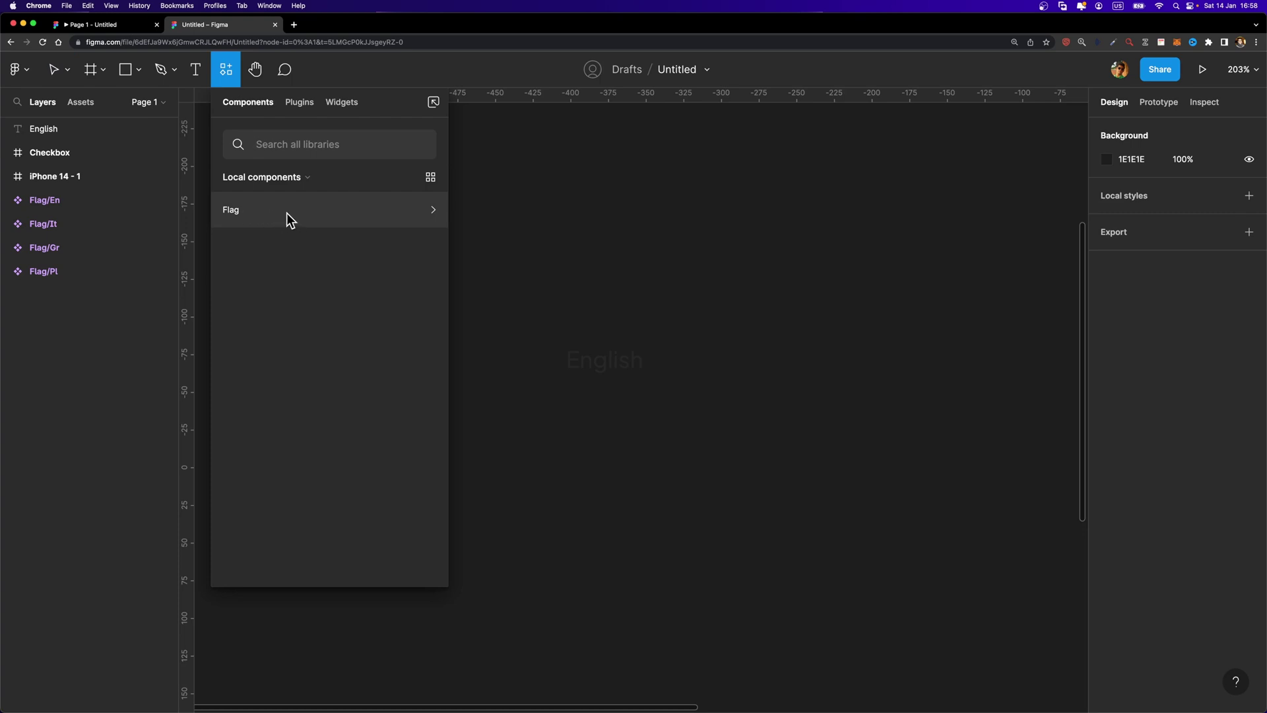
left_click(97, 107)
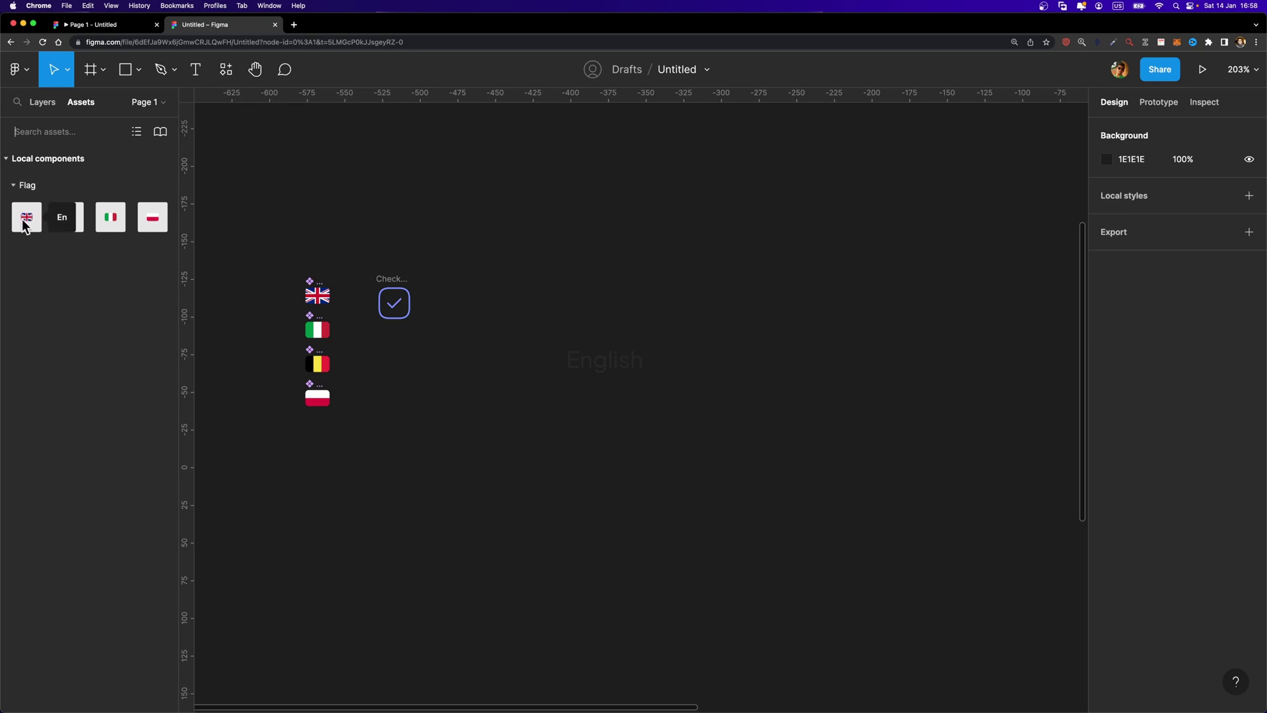
left_click_drag(25, 225, 544, 362)
- Wrap the UK flag and English label together in an auto-layout frame
left_click_drag(708, 305, 519, 417)
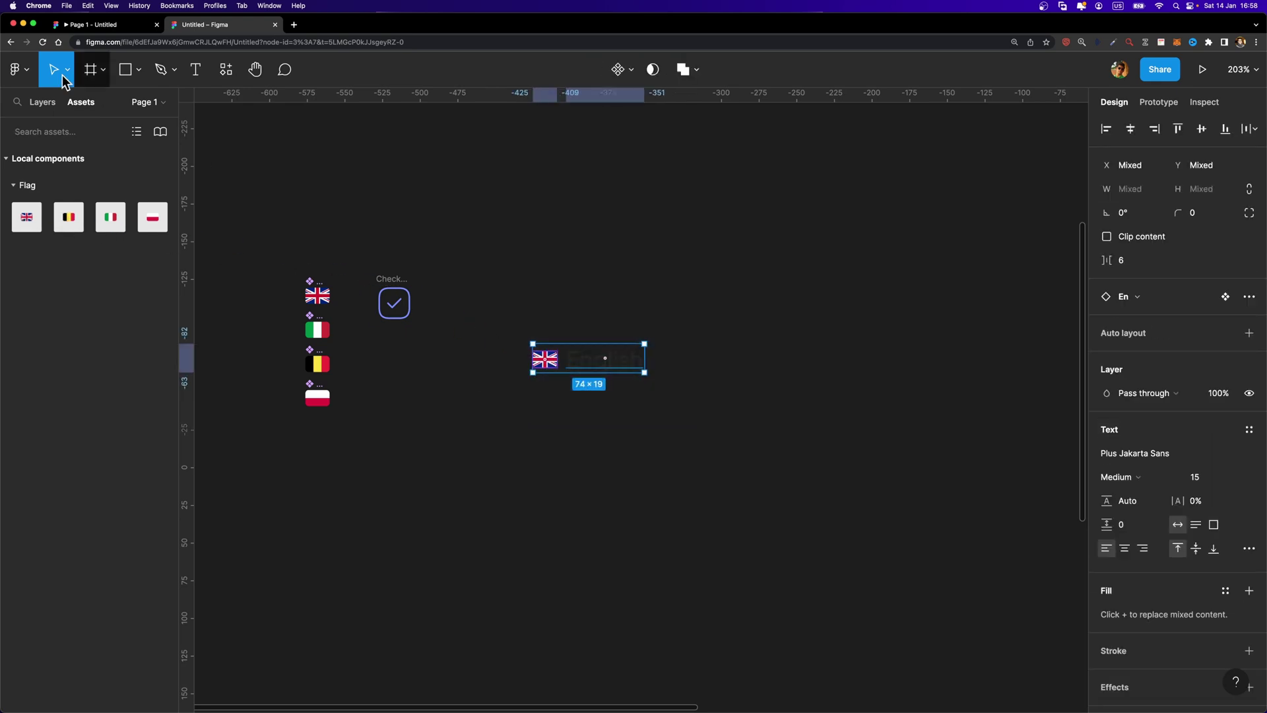
left_click(38, 102)
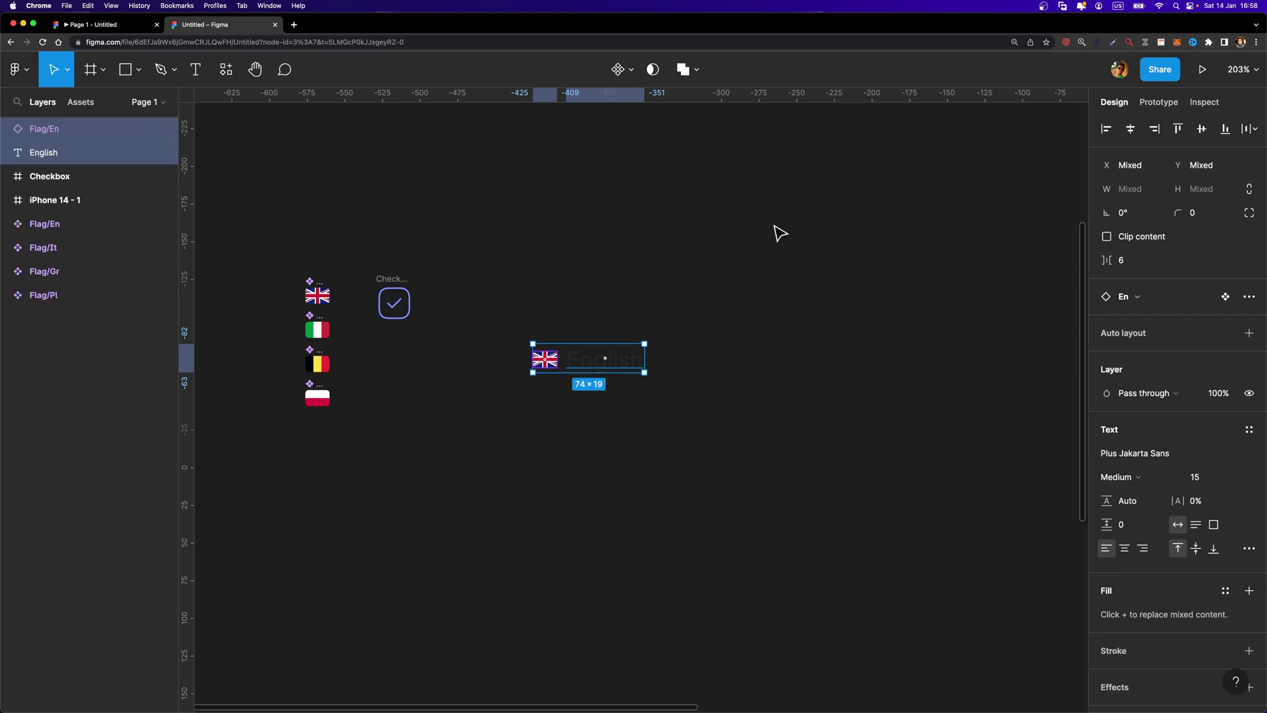
key("shift+a")
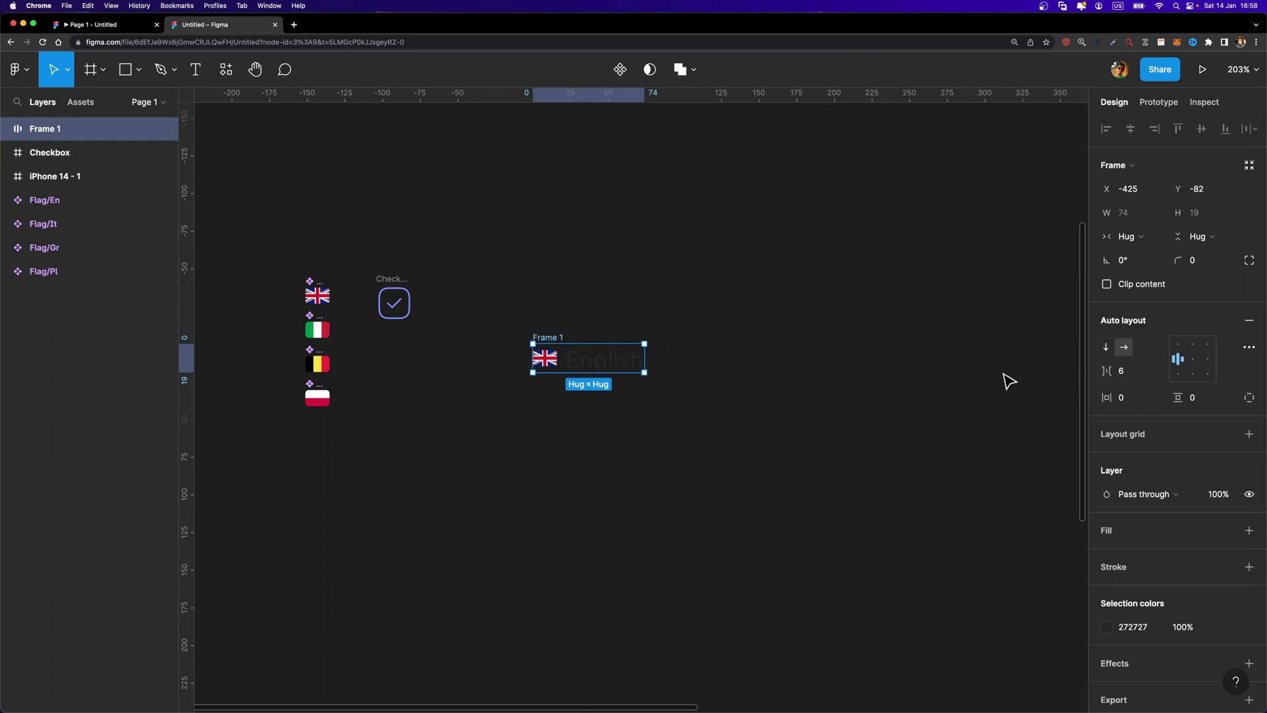
- Give Frame 1 an 8 spacing and text-baseline alignment in advanced layout settings
left_click(1132, 375)
key("Return")
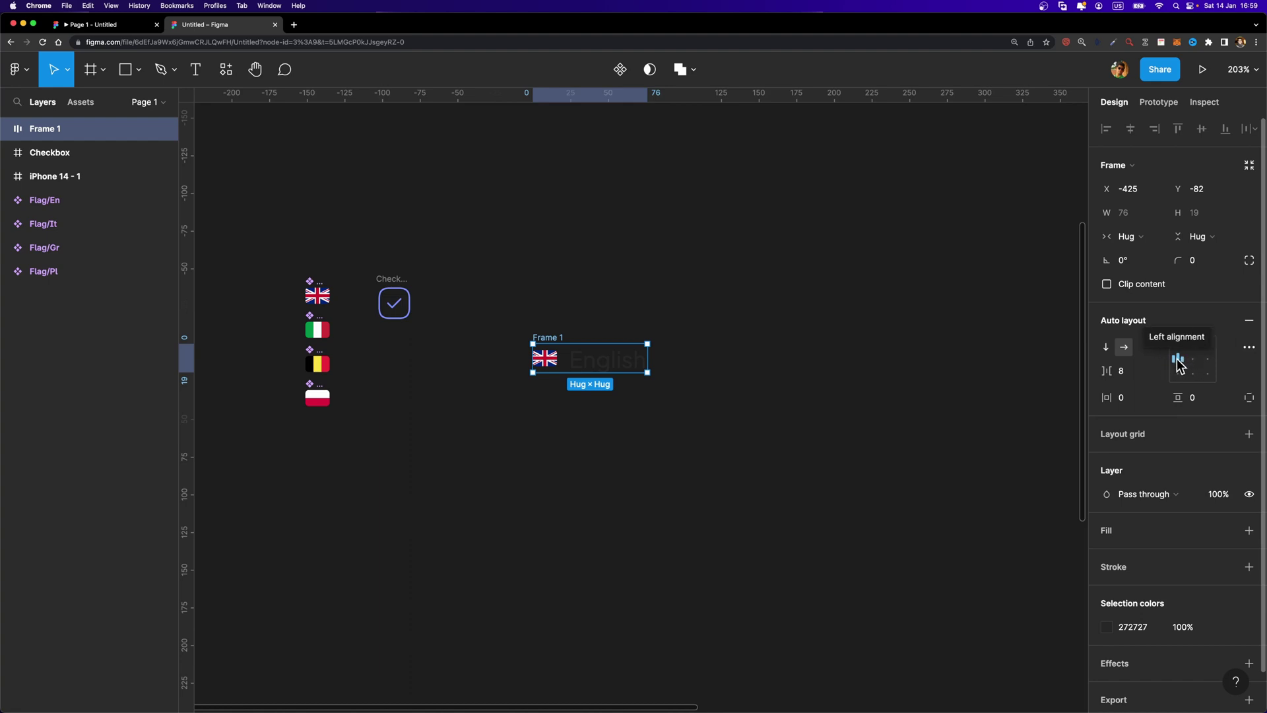
left_click(1249, 350)
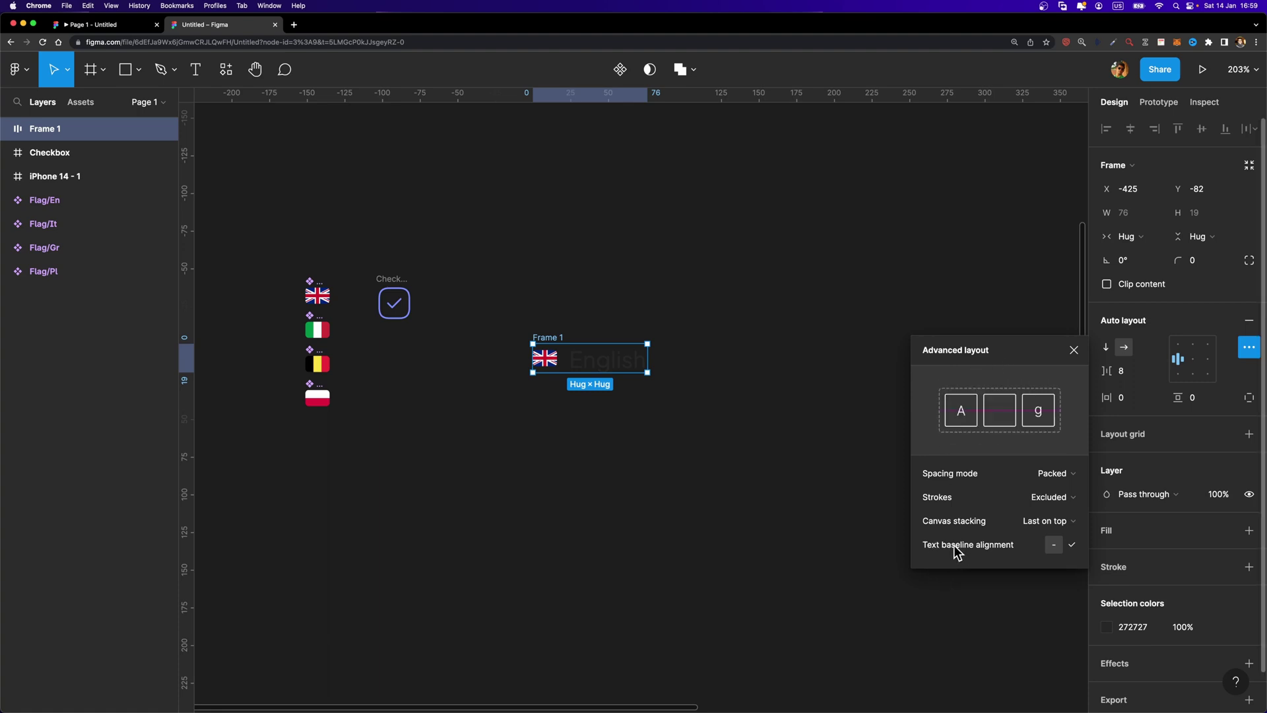
left_click(1074, 547)
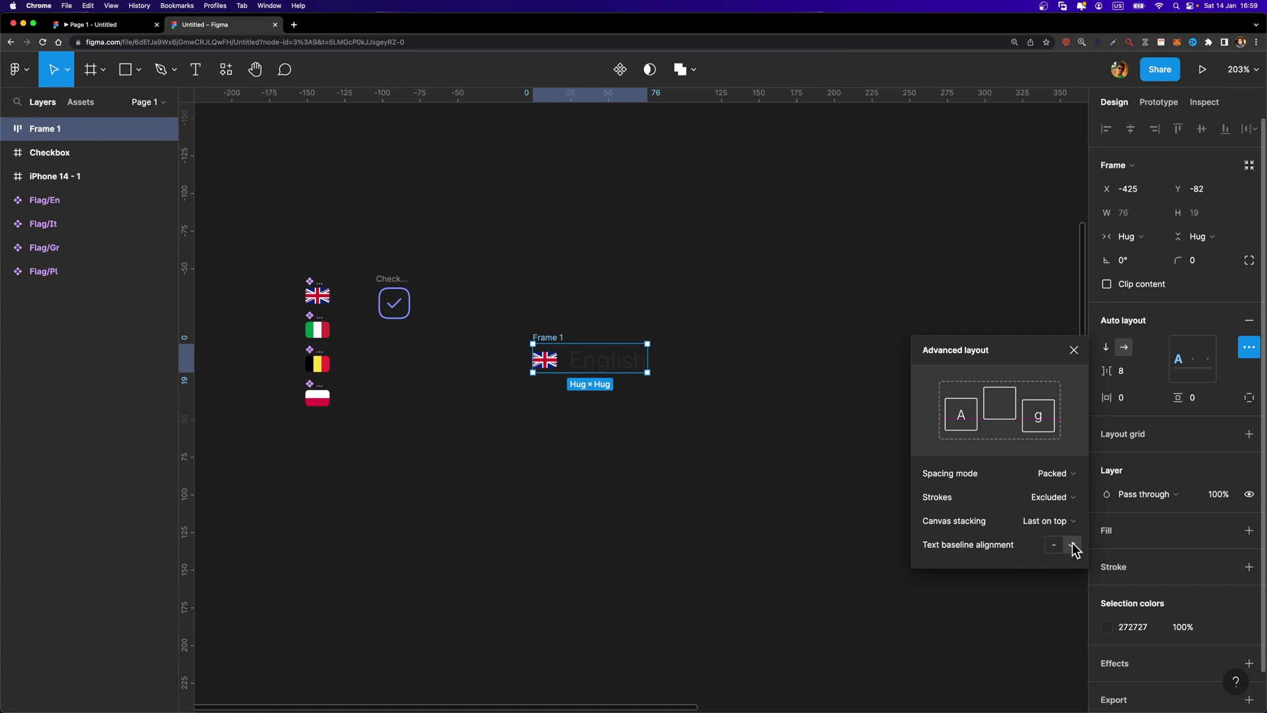
left_click(1074, 349)
left_click(851, 404)
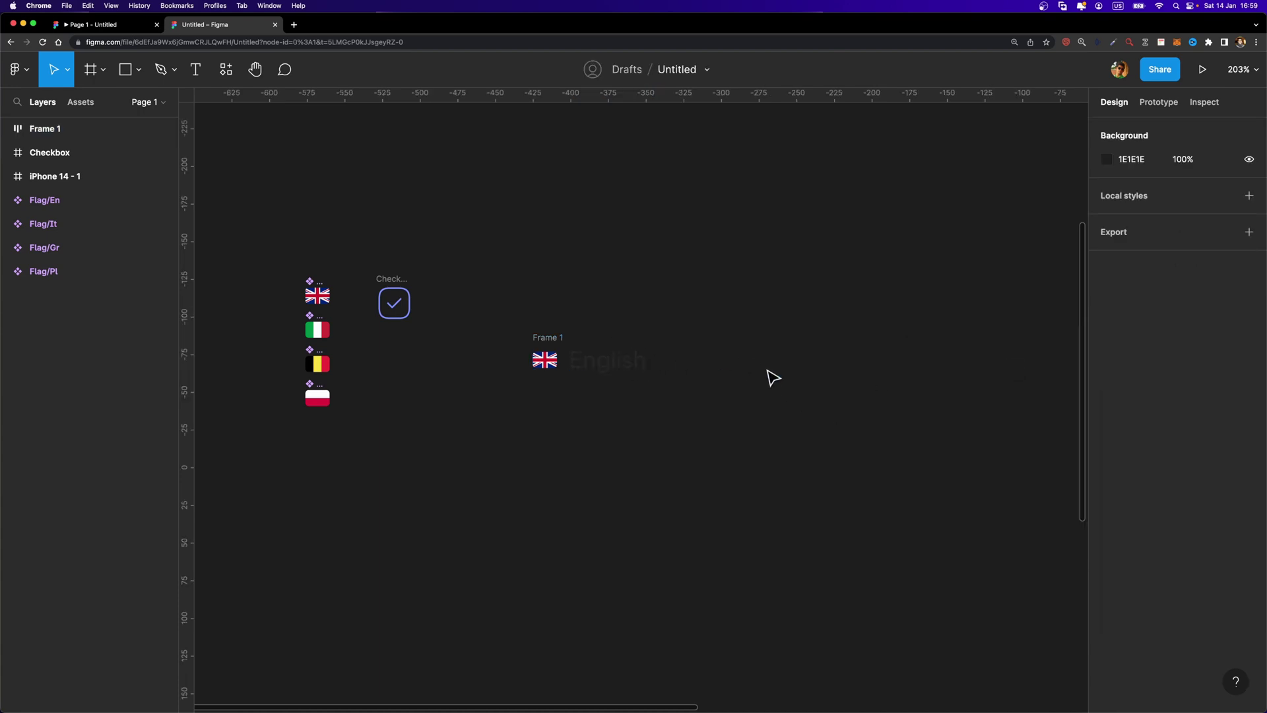
left_click(550, 343)
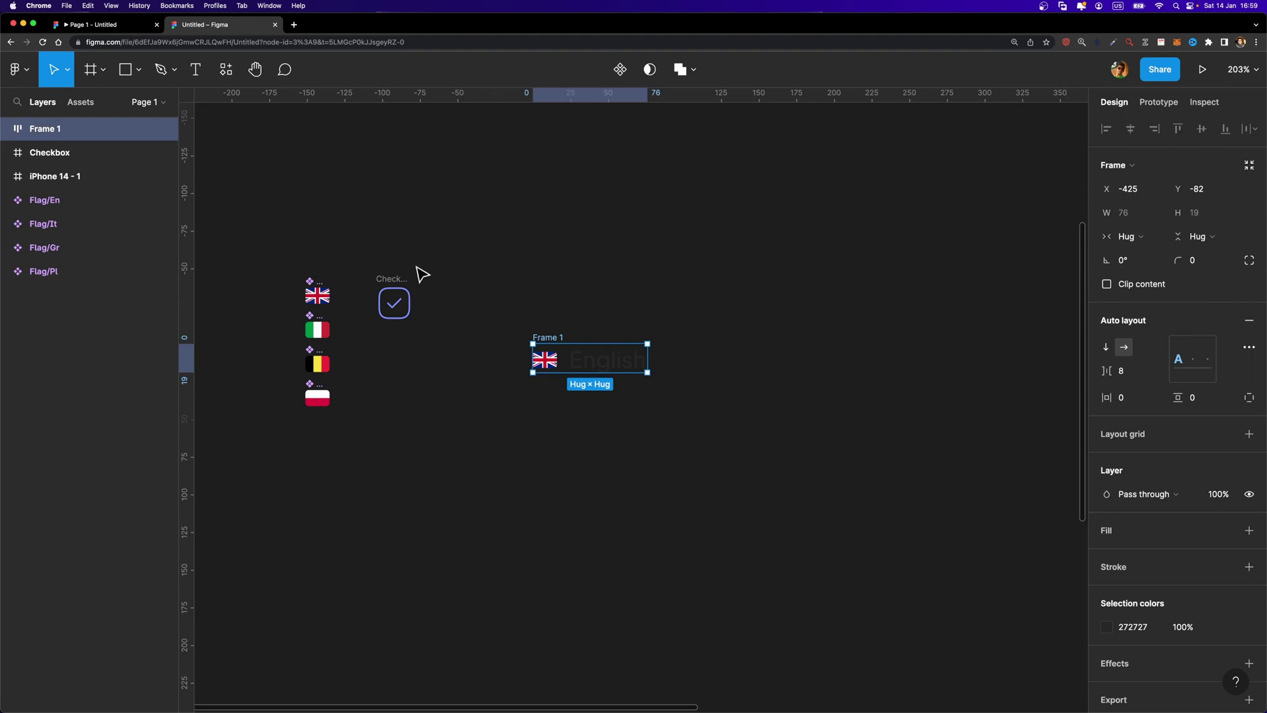
left_click(402, 283)
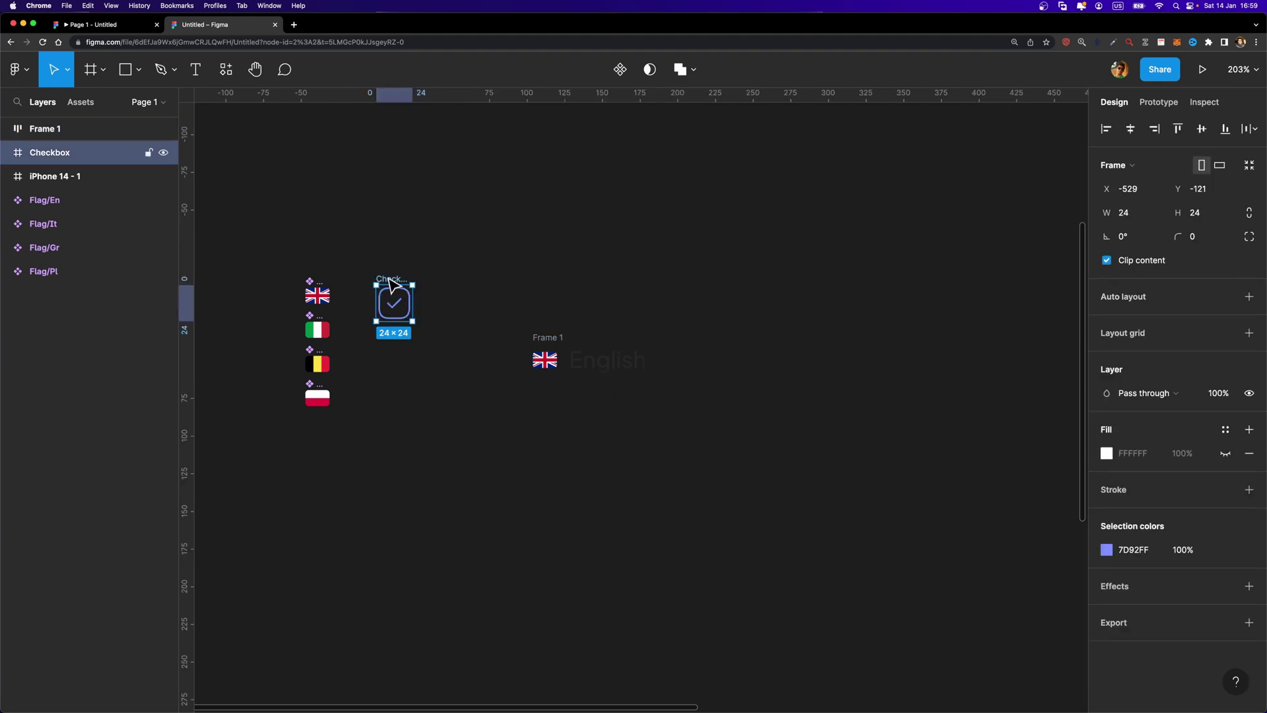
- Move the Checkbox right of the English row and wrap both in auto layout
left_click_drag(389, 278, 769, 331)
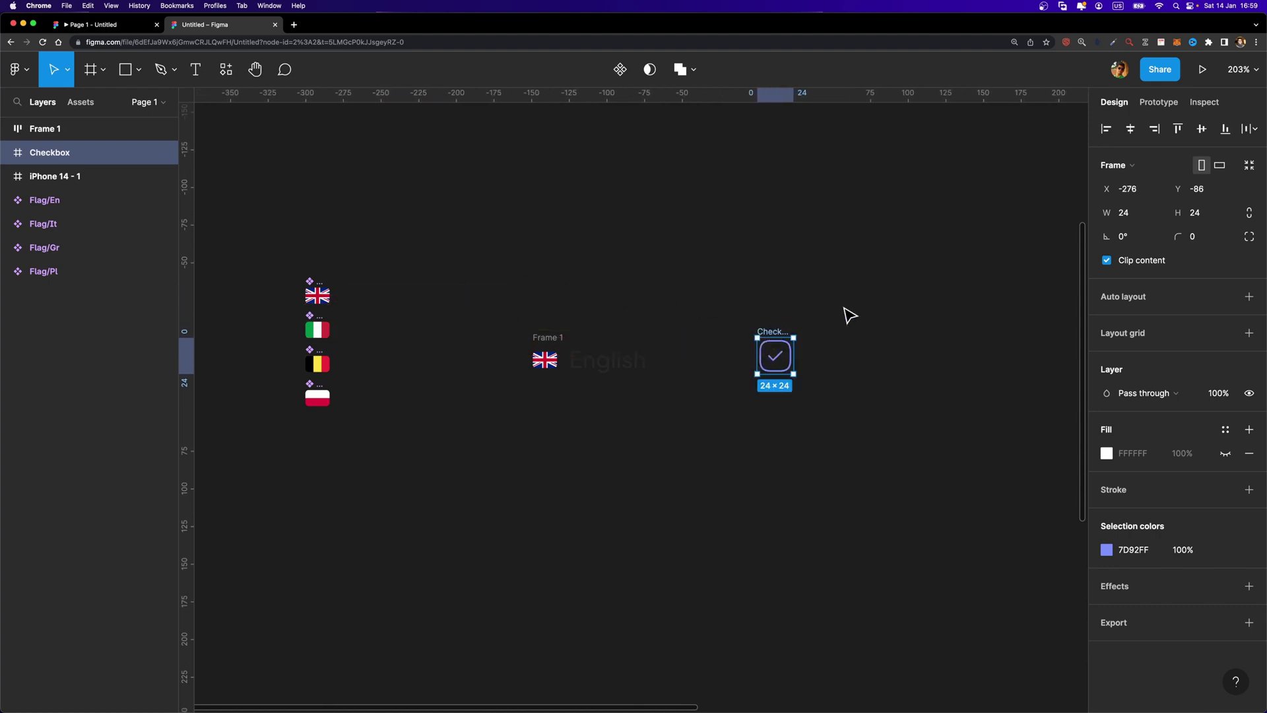
left_click(549, 344, "shift")
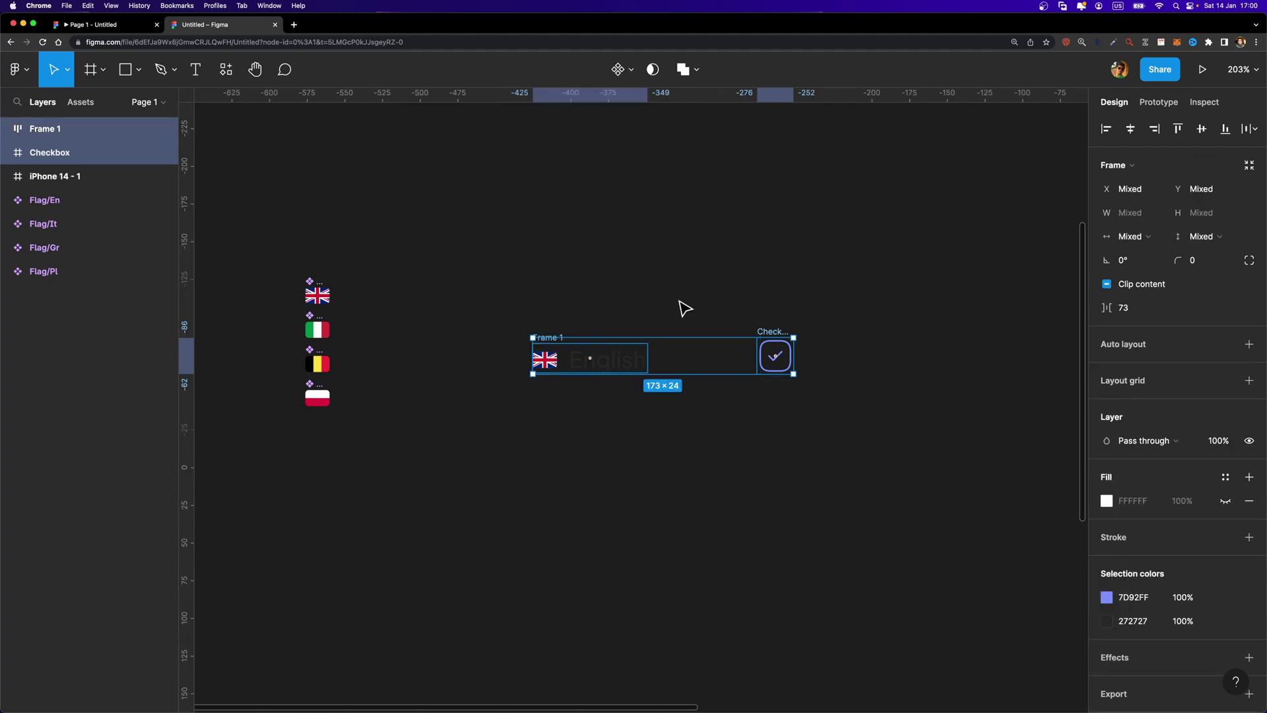
key("shift+a")
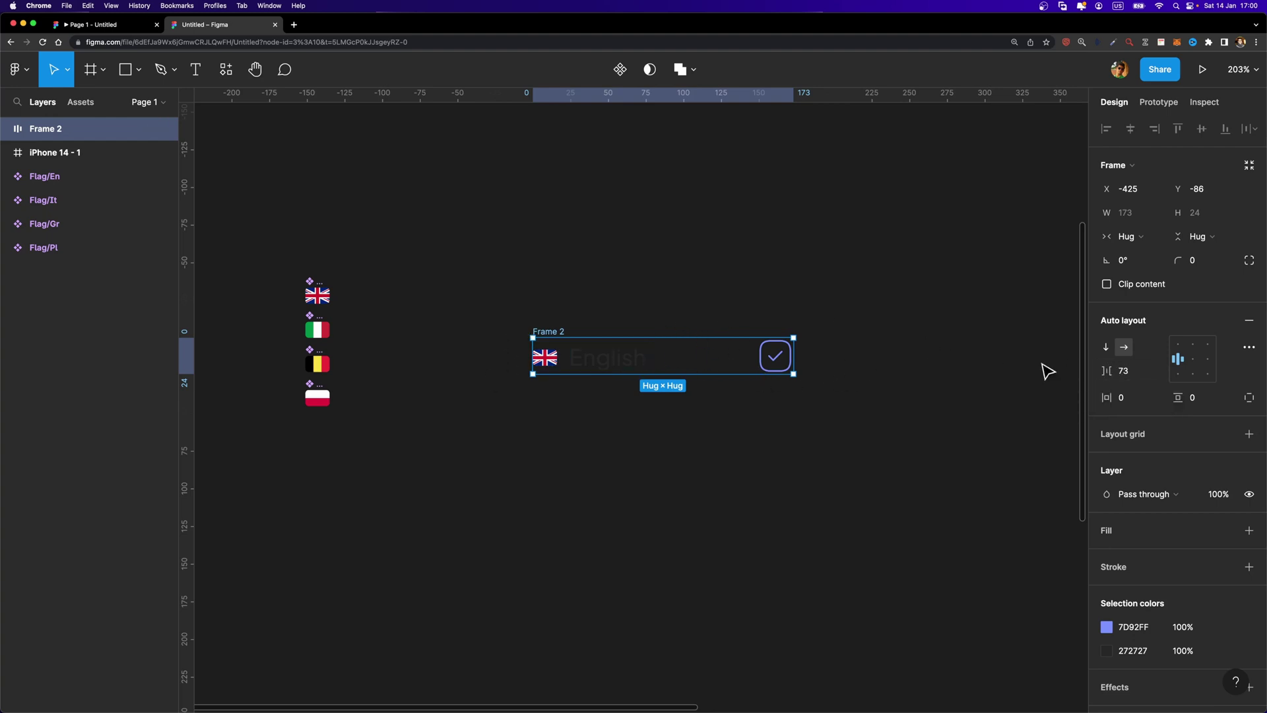
- Set Frame 2's spacing mode to Space between and narrow it to 165 wide
left_click(1248, 349)
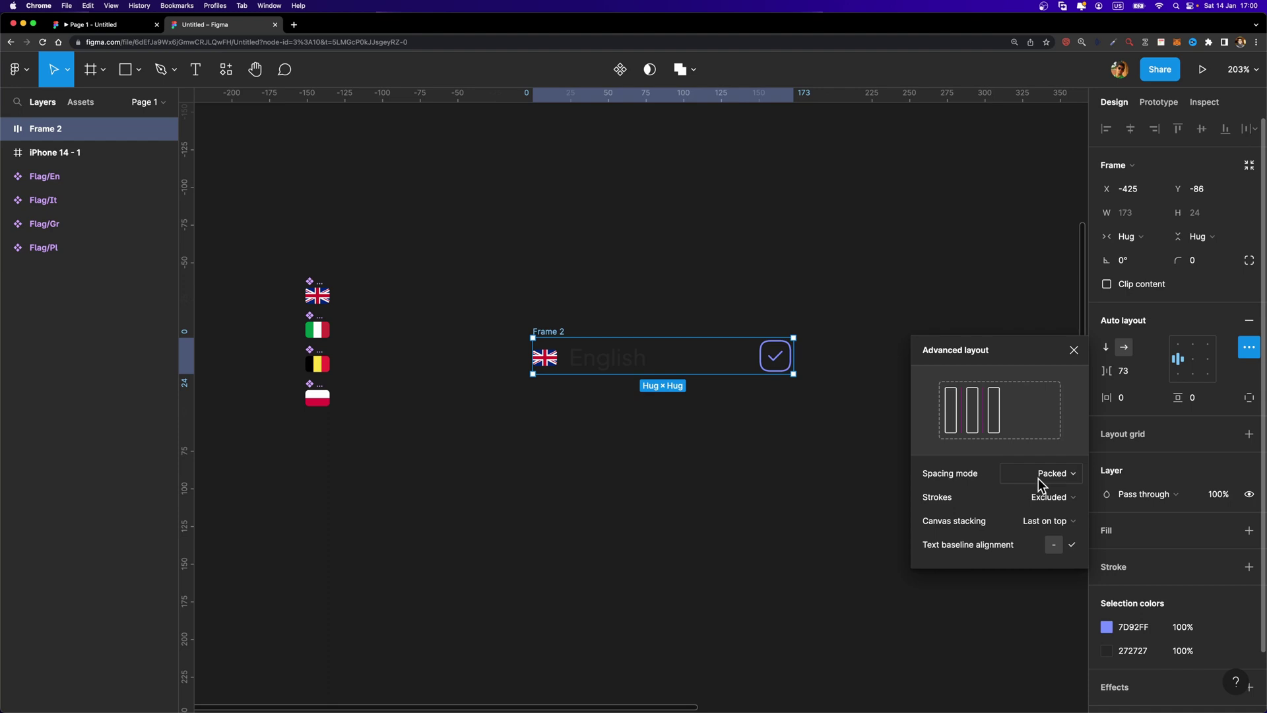
left_click(1053, 482)
left_click(1046, 492)
left_click(856, 455)
left_click(792, 345)
mouse_move(794, 344)
left_mouse_down()
mouse_move(747, 343)
mouse_move(844, 345)
mouse_move(747, 343)
mouse_move(843, 346)
mouse_move(763, 350)
mouse_move(781, 346)
left_mouse_up()
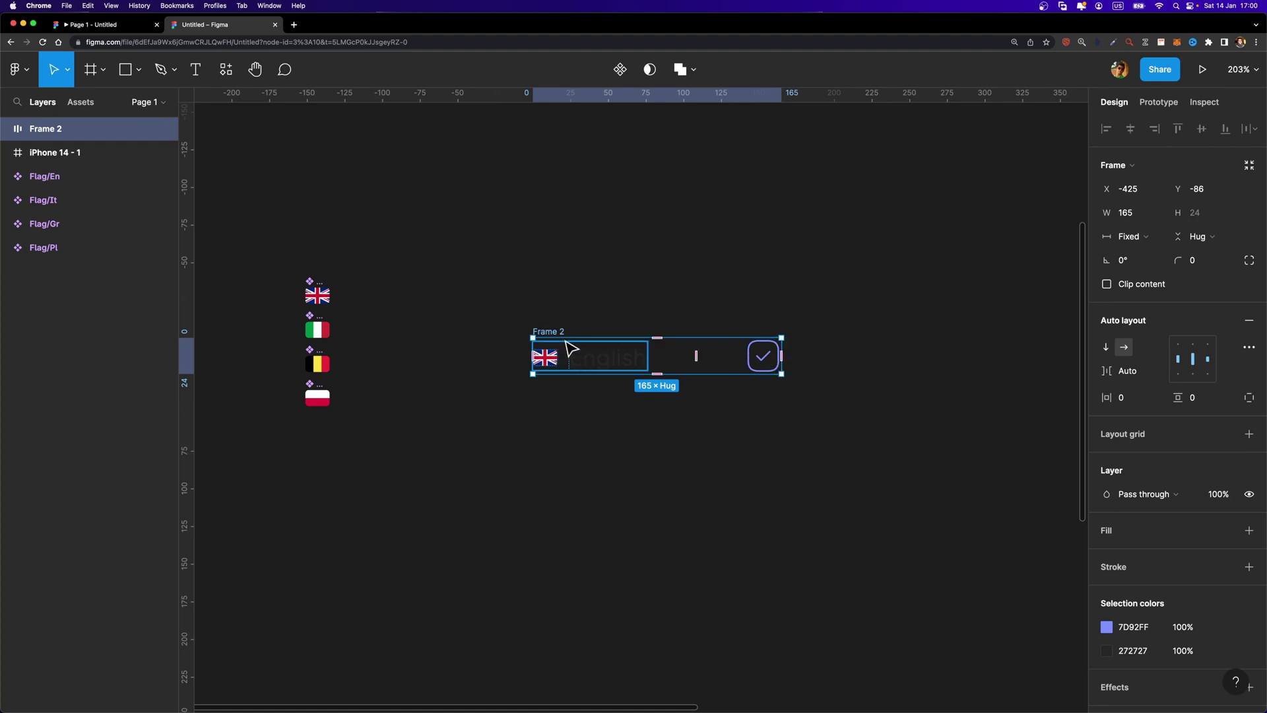
- Wrap Frame 2 in a new 8-padding vertical auto-layout frame named 'Item'
left_click(659, 315)
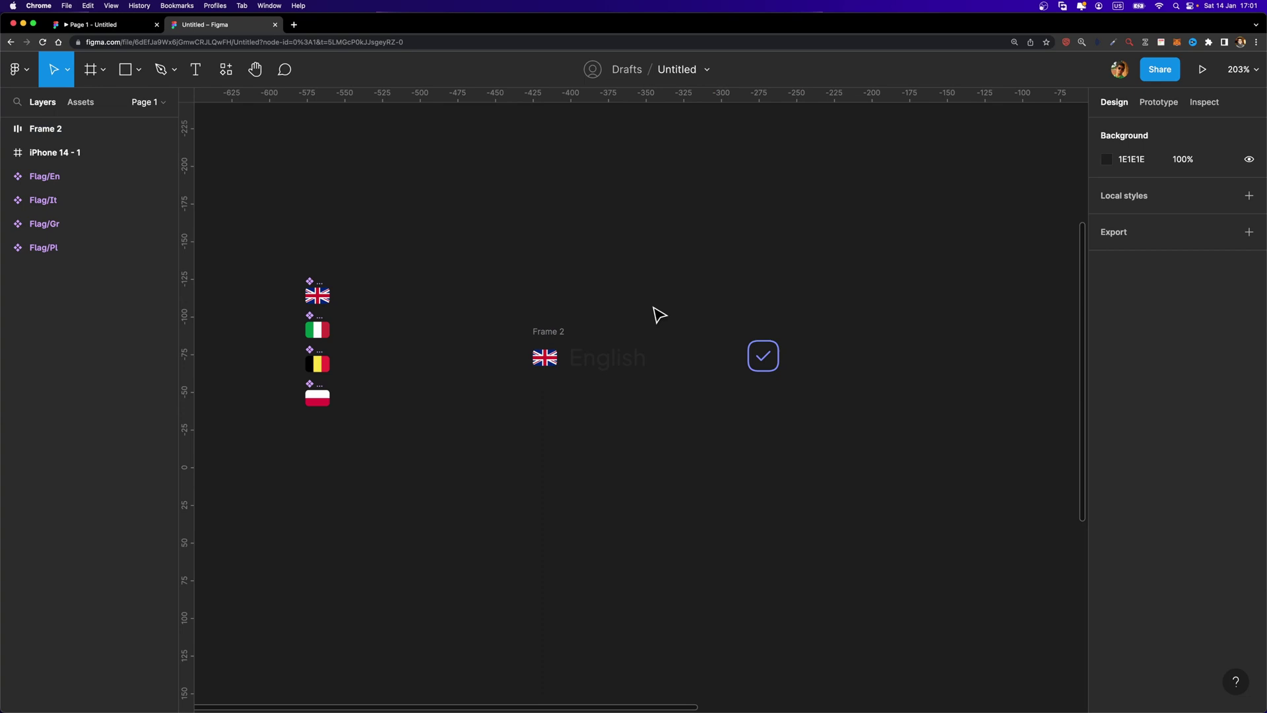
left_click(558, 330)
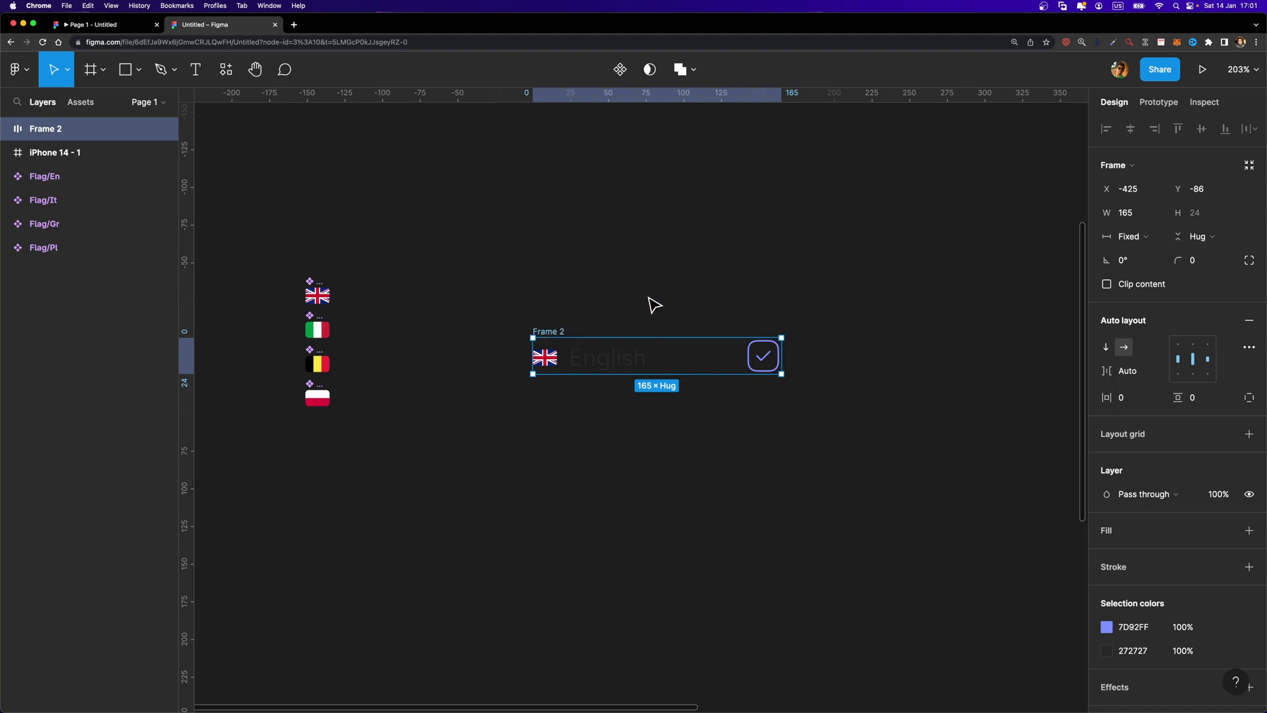
key("shift+a")
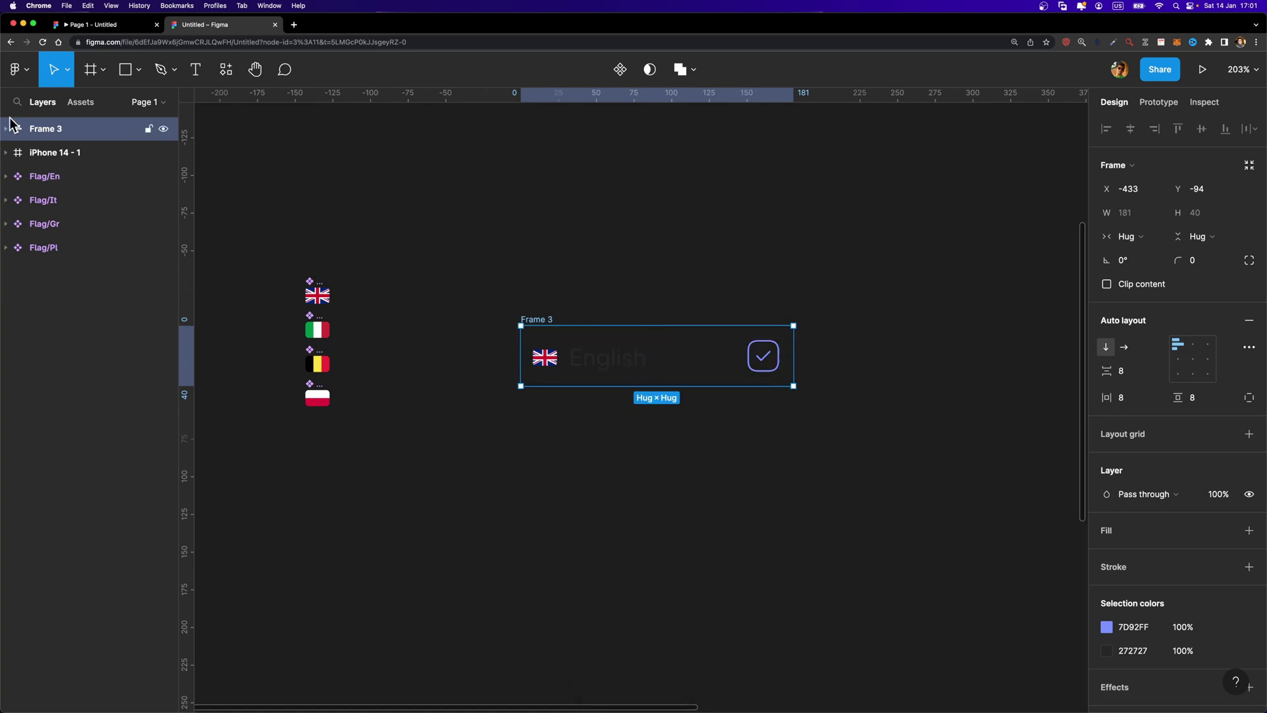
double_click(54, 131)
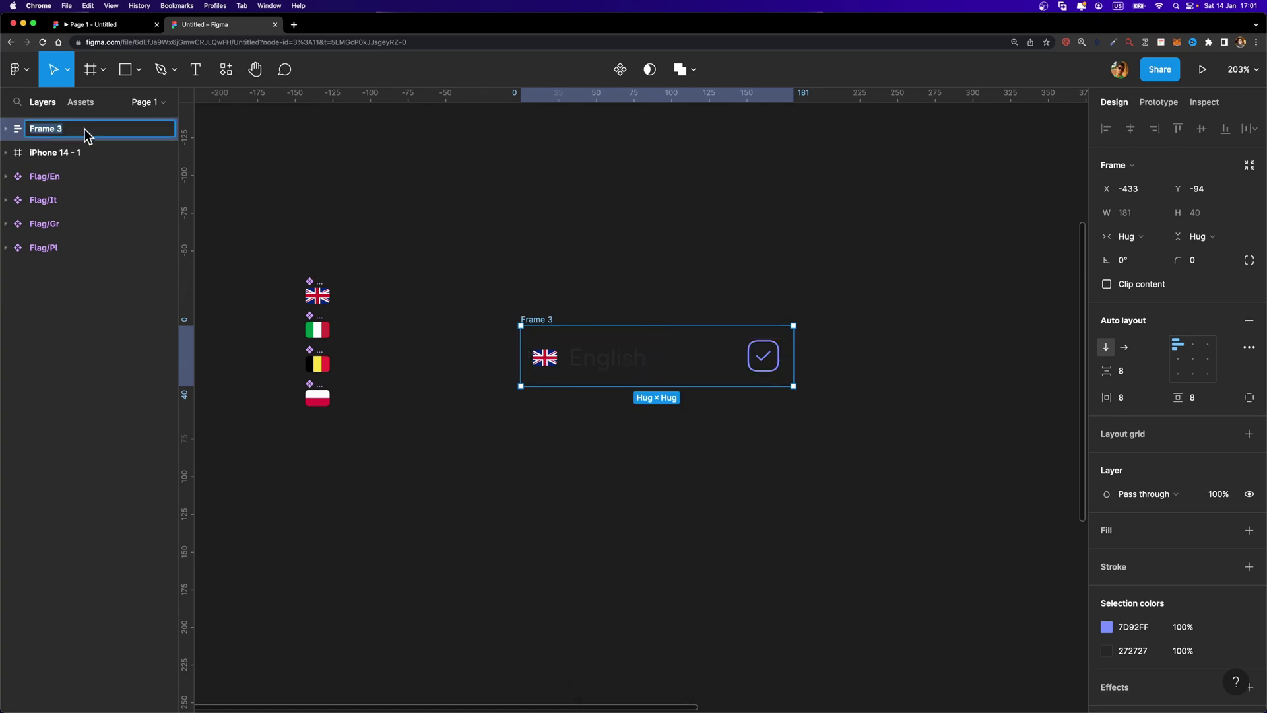
type("Item")
key("Return")
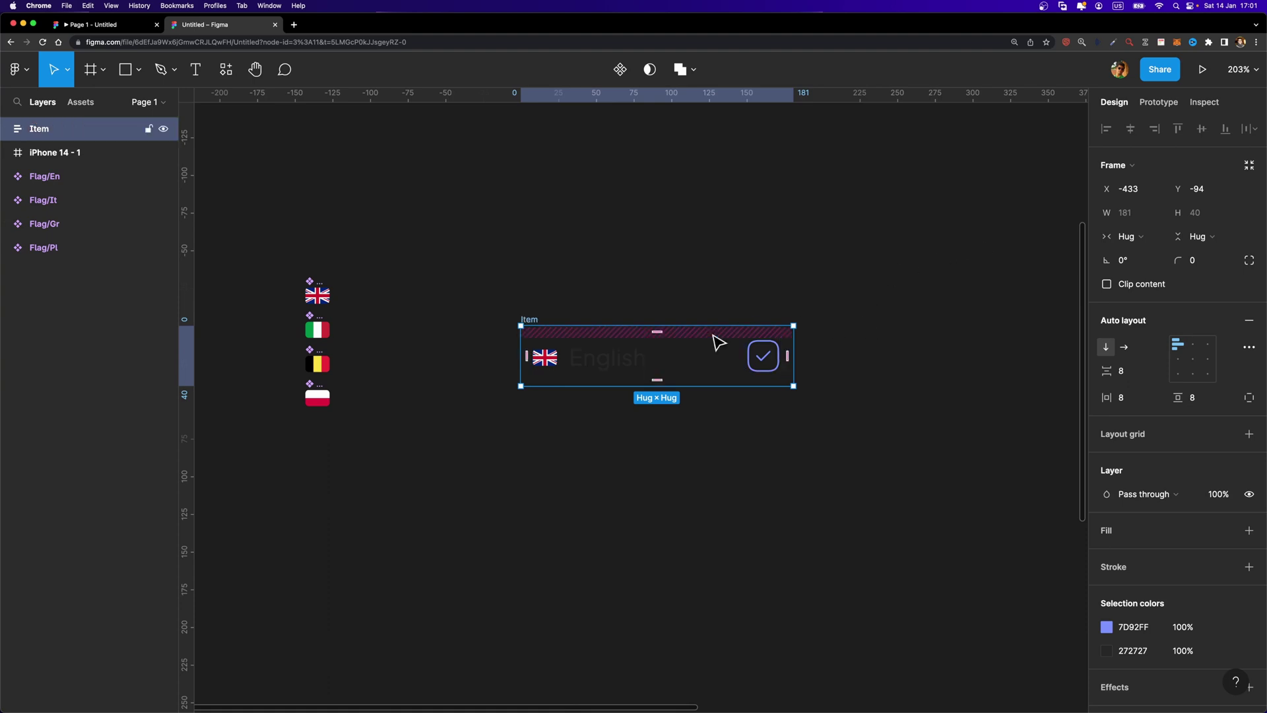
scroll(1210, 465, "down", 2)
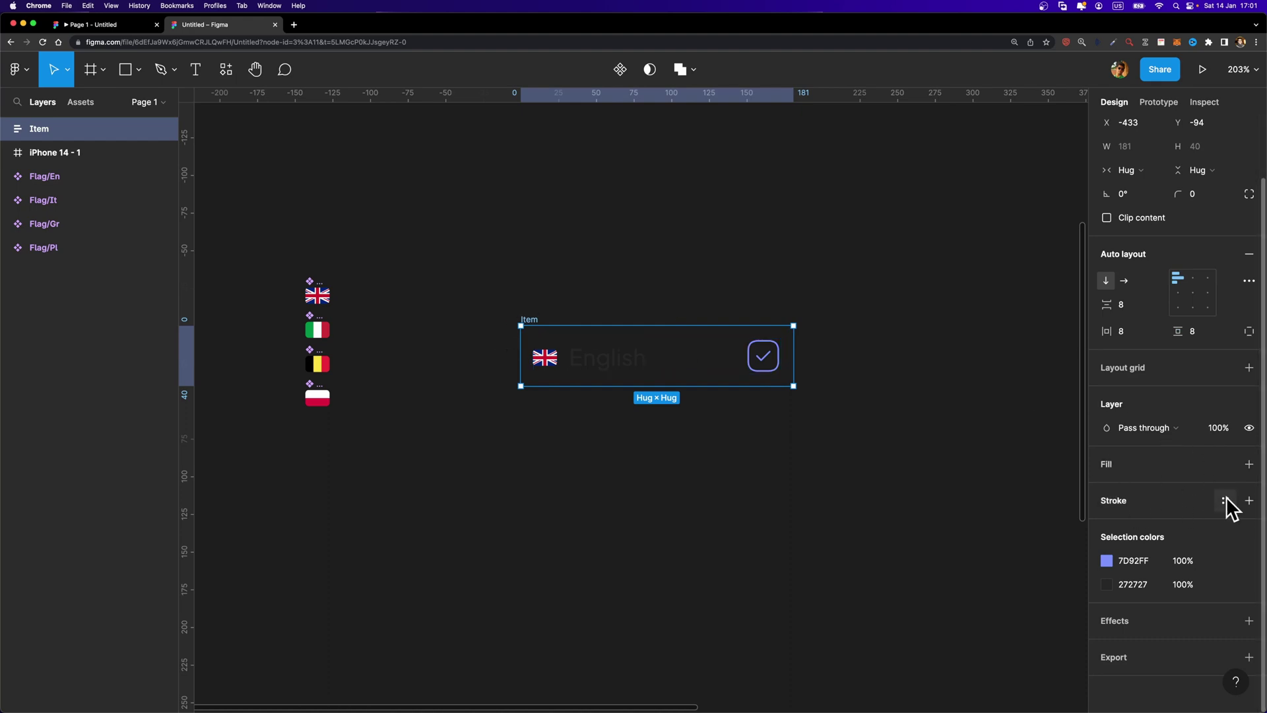
- Add a black inside stroke to Item and round its corners to 12
left_click(1250, 503)
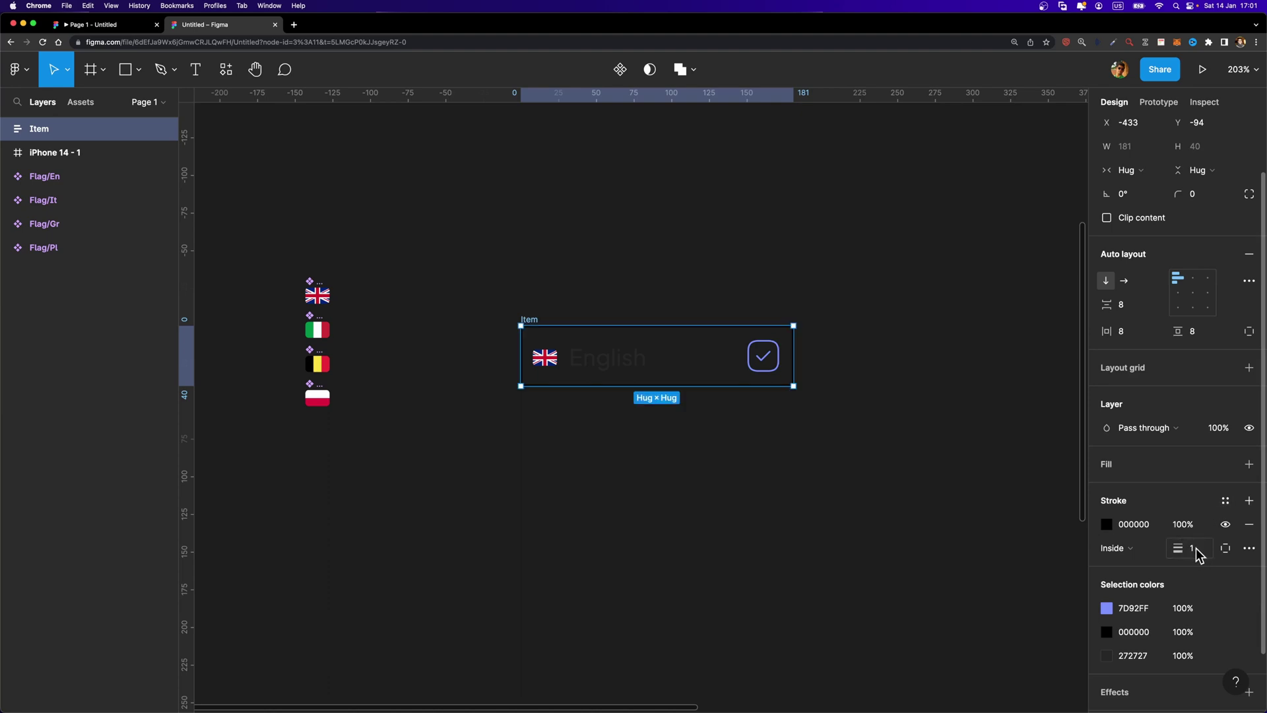
left_click(1198, 198)
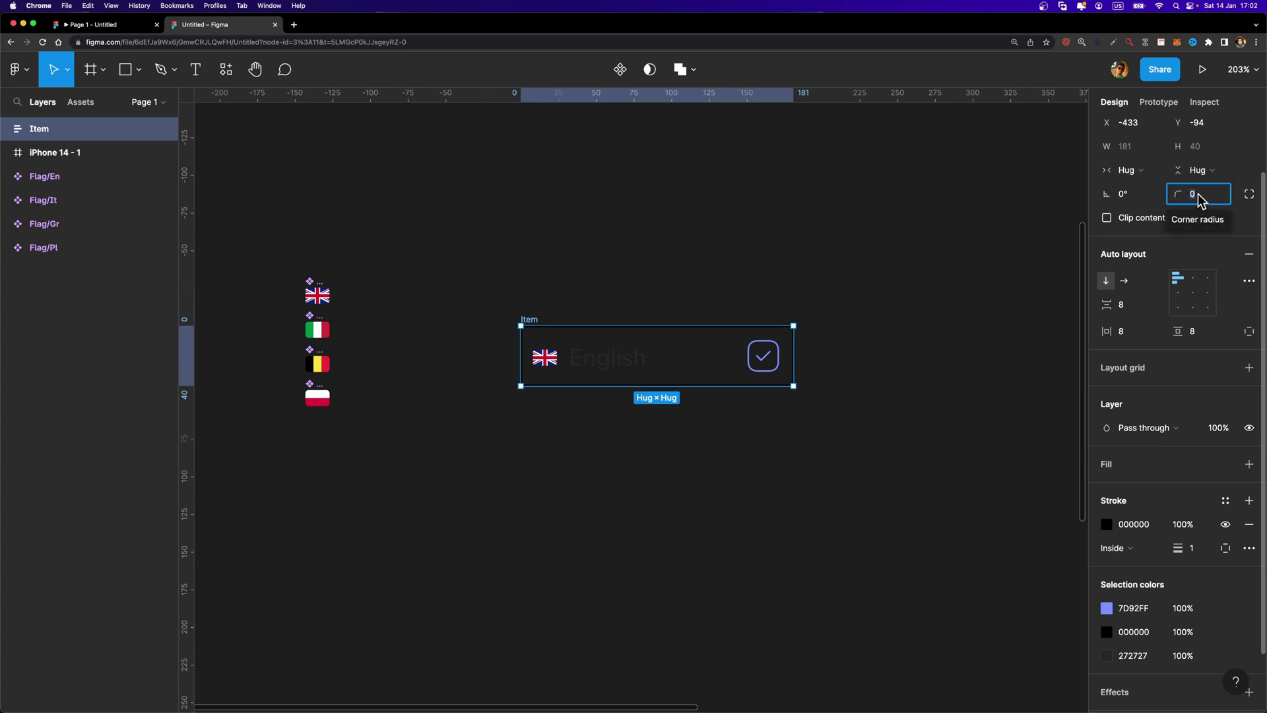
type("12")
key("Return")
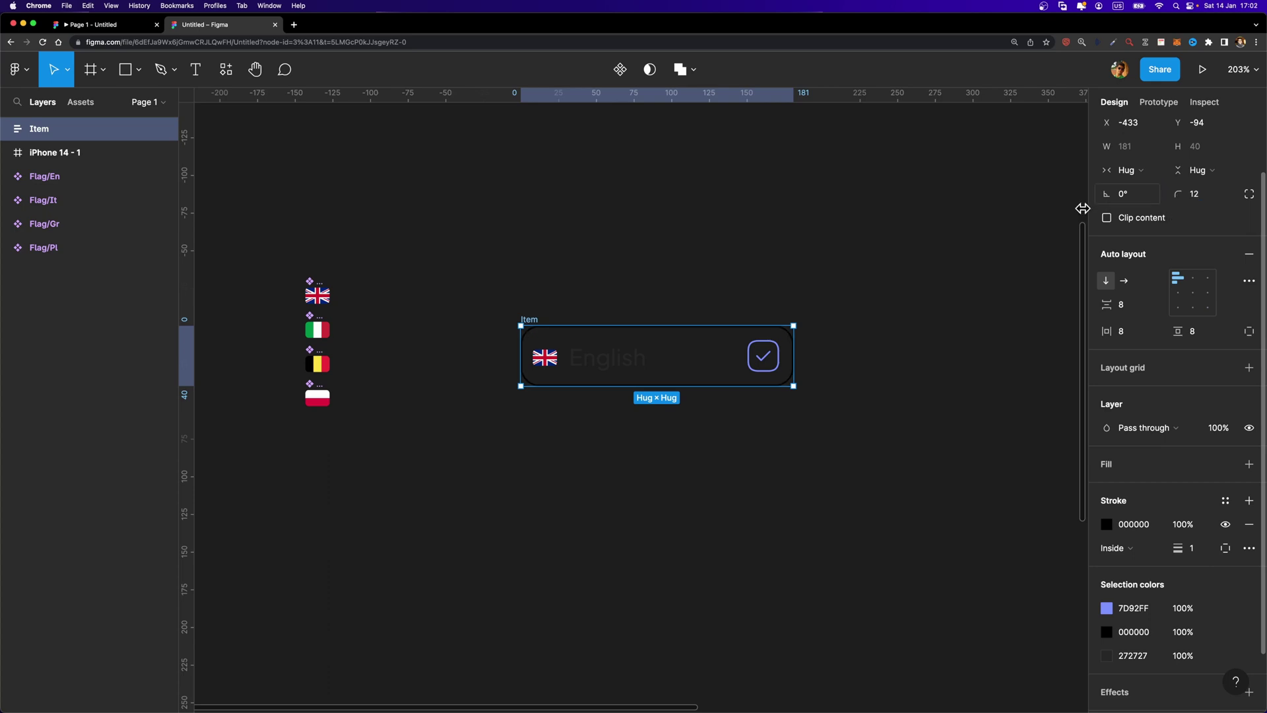
left_click(967, 259)
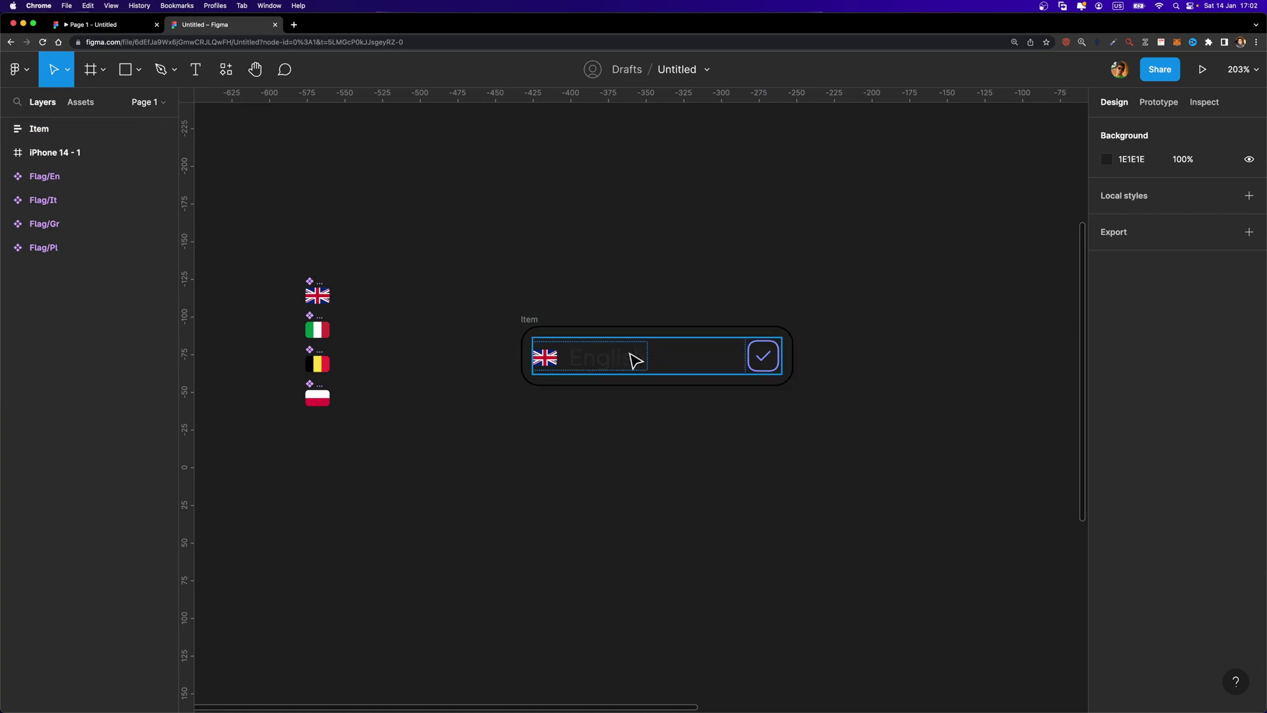
left_click(530, 328)
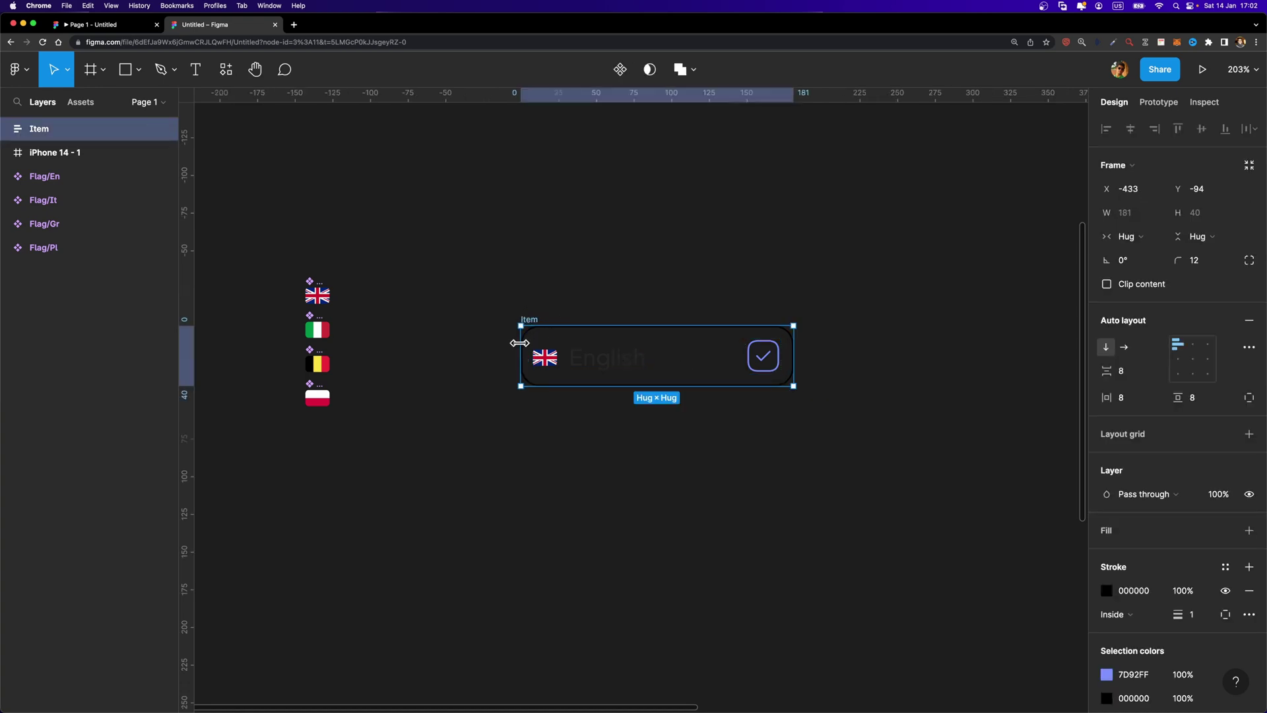
- Set Item's horizontal and vertical padding to 16 and its corner radius to 16
left_click(1135, 397)
type("16")
key("Tab")
type("16")
key("Return")
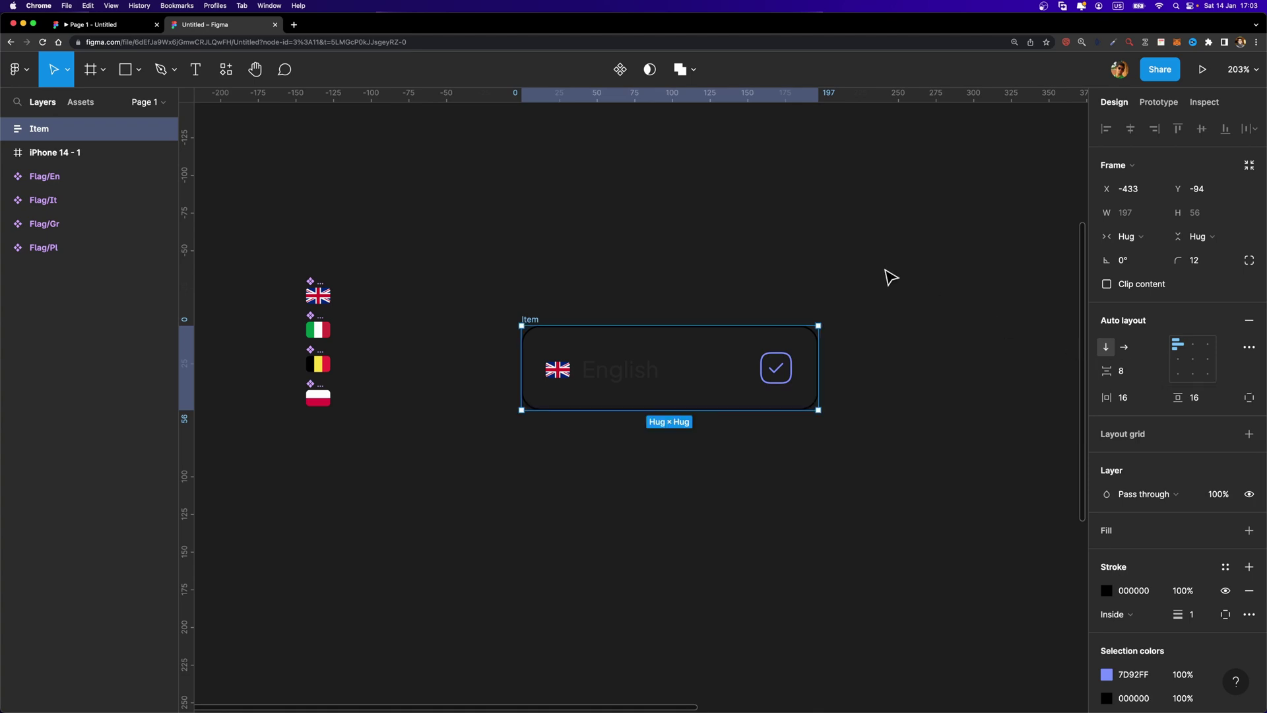
left_click(1200, 266)
type("16")
key("Return")
- Change the Item frame's border colour to the checkbox's 7D92FF blue
left_click(913, 317)
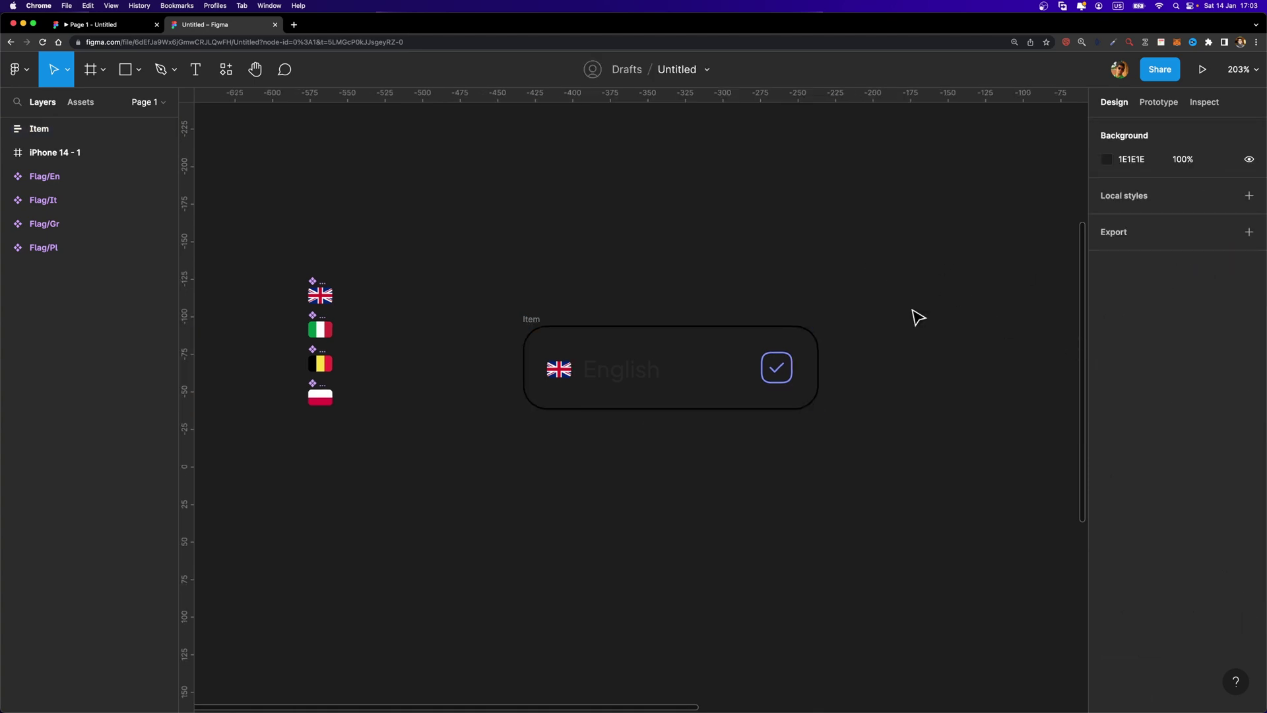
scroll(917, 319, "down", 3)
scroll(792, 317, "right", 2)
left_click(552, 319)
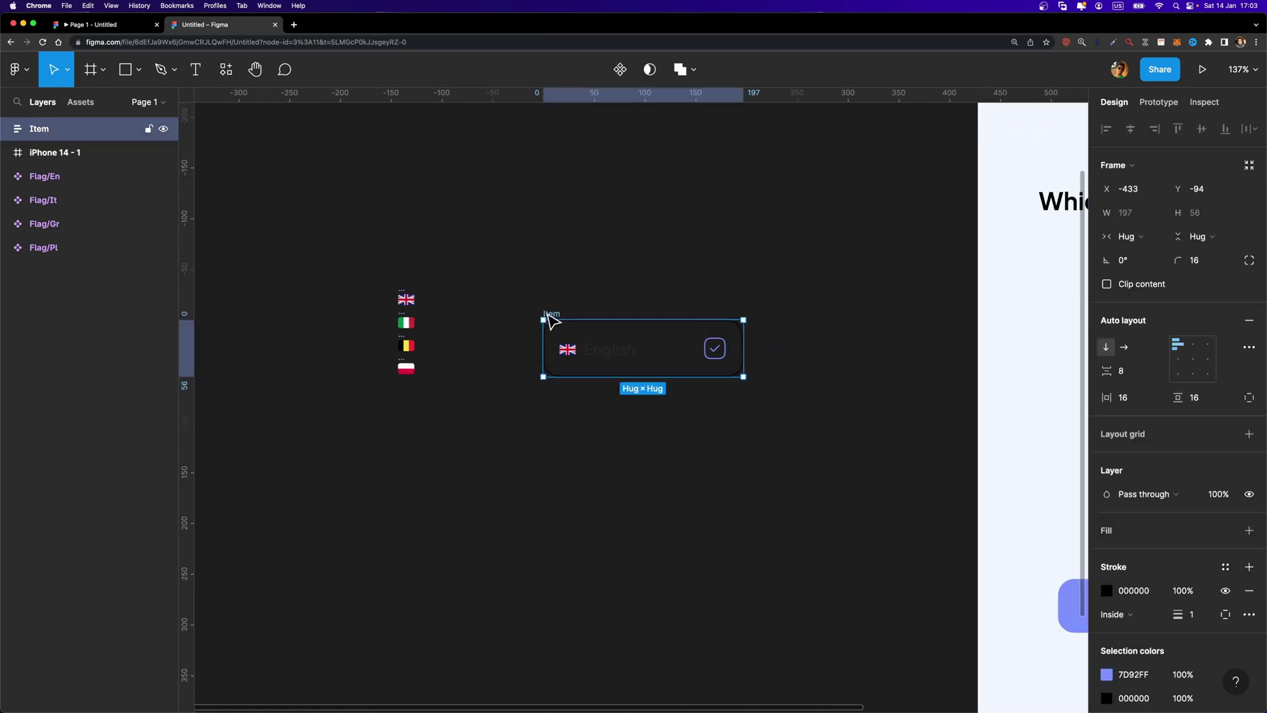
scroll(1181, 569, "down", 5)
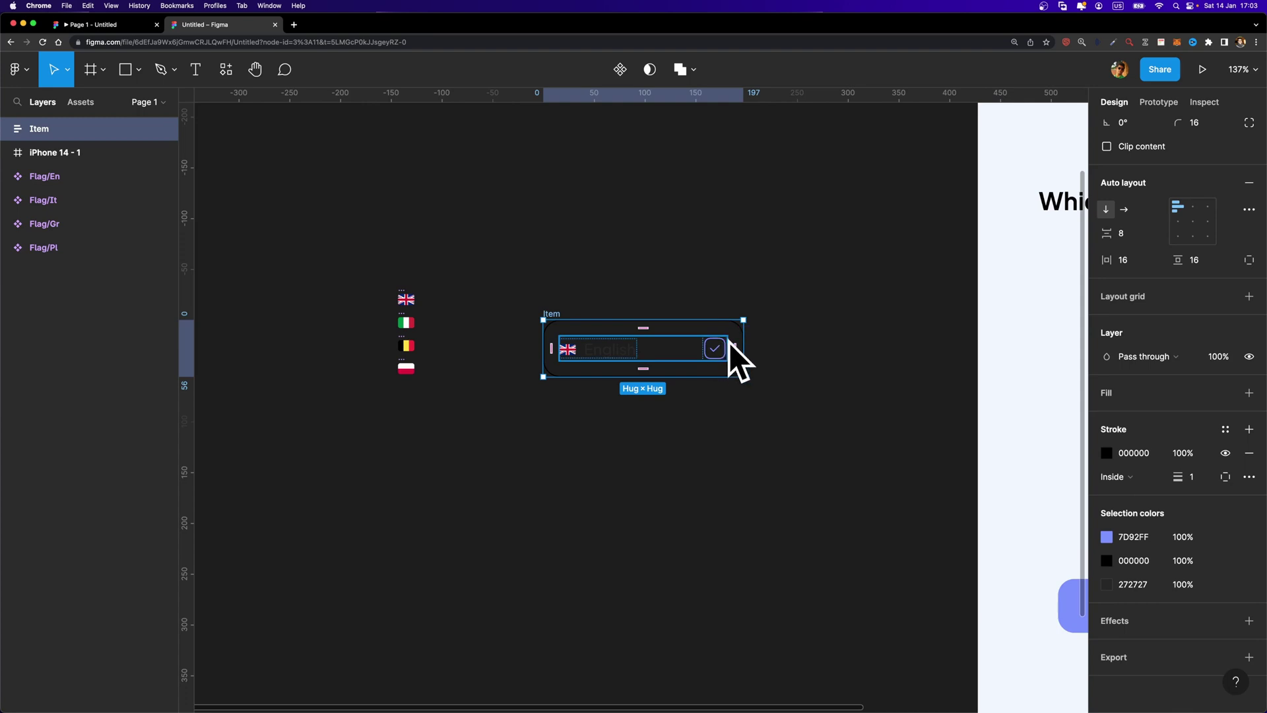
left_click(1138, 536)
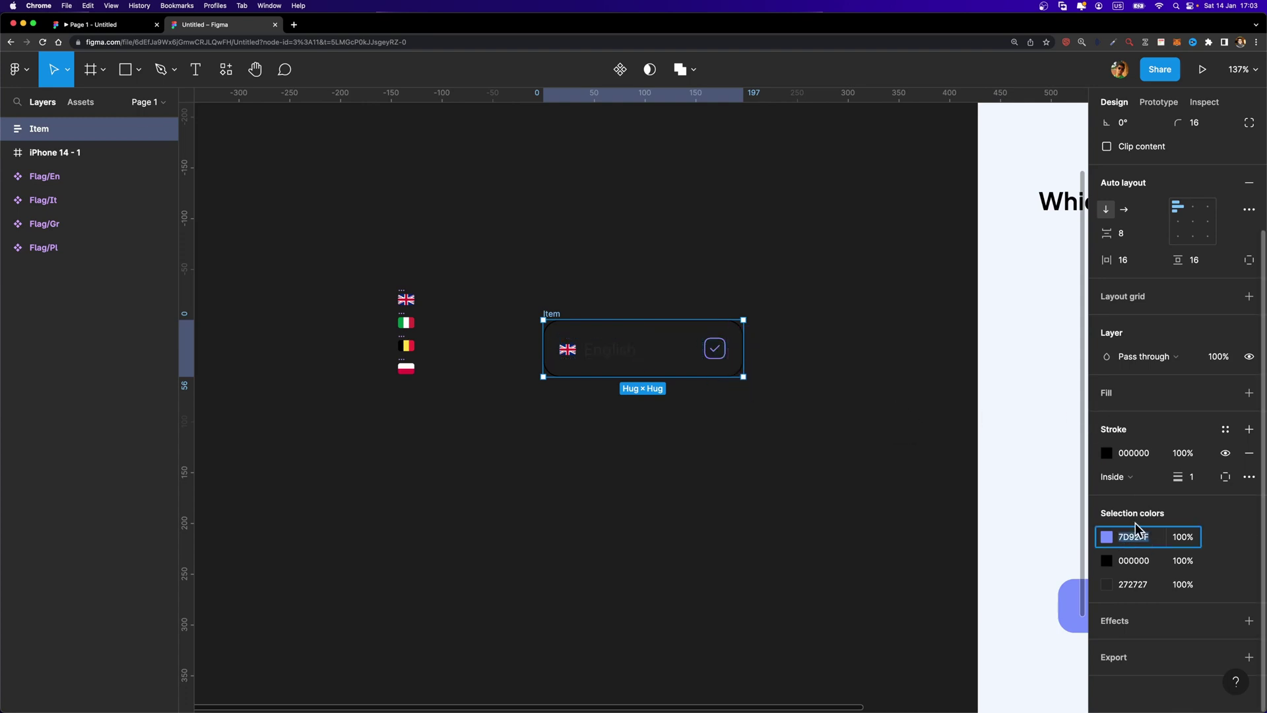
key("super+c")
left_click(1129, 453)
key("super+v")
key("Return")
- Turn the Item frame into a component
left_click(504, 320)
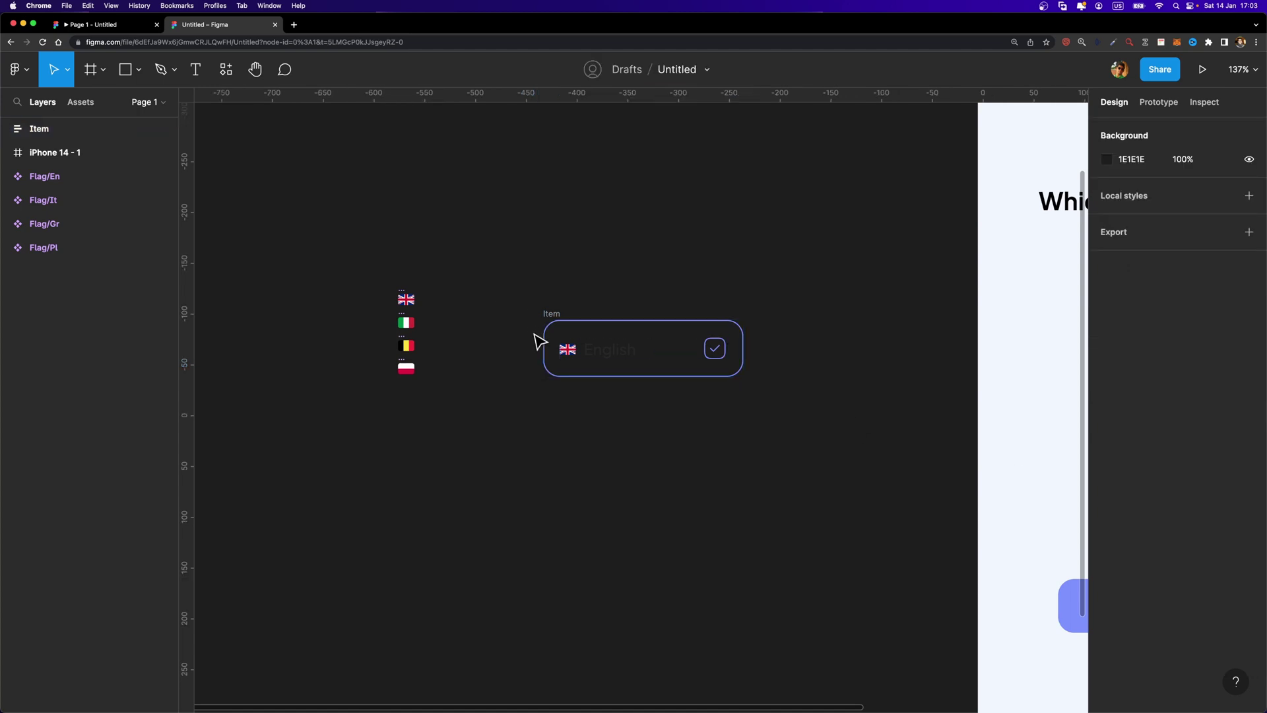
scroll(564, 307, "up", 3)
left_click(545, 329)
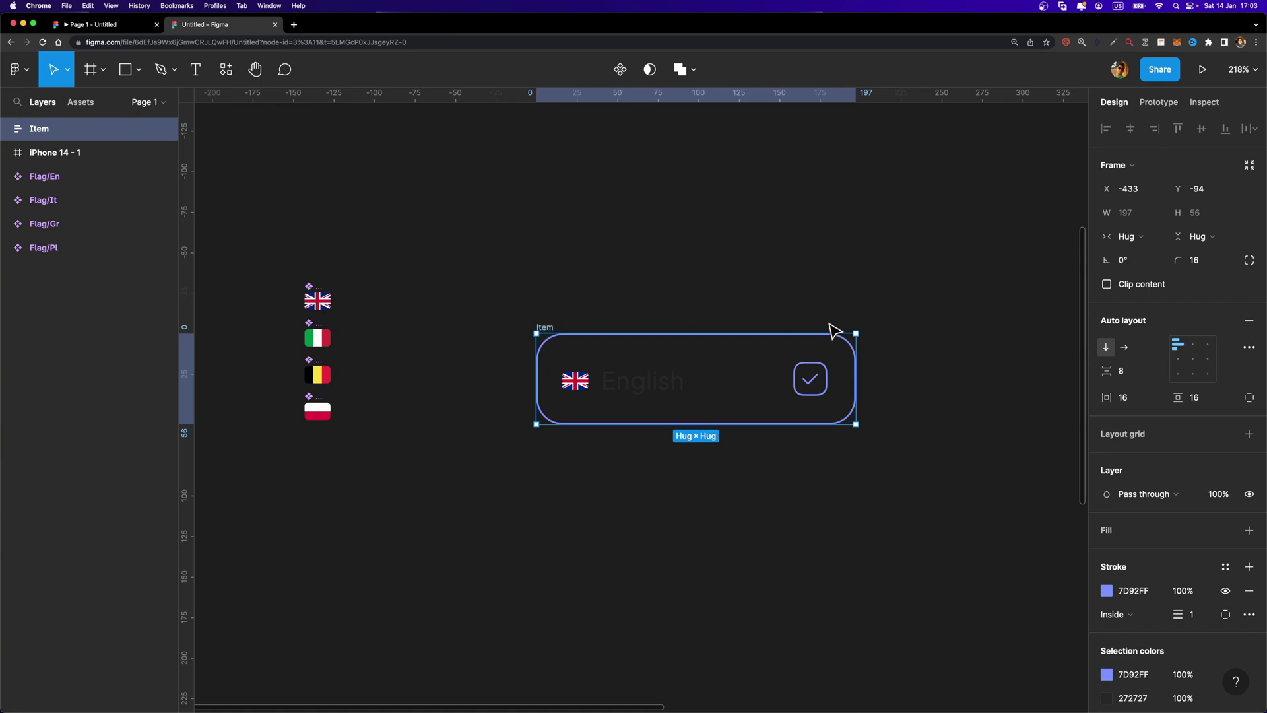
left_click(619, 70)
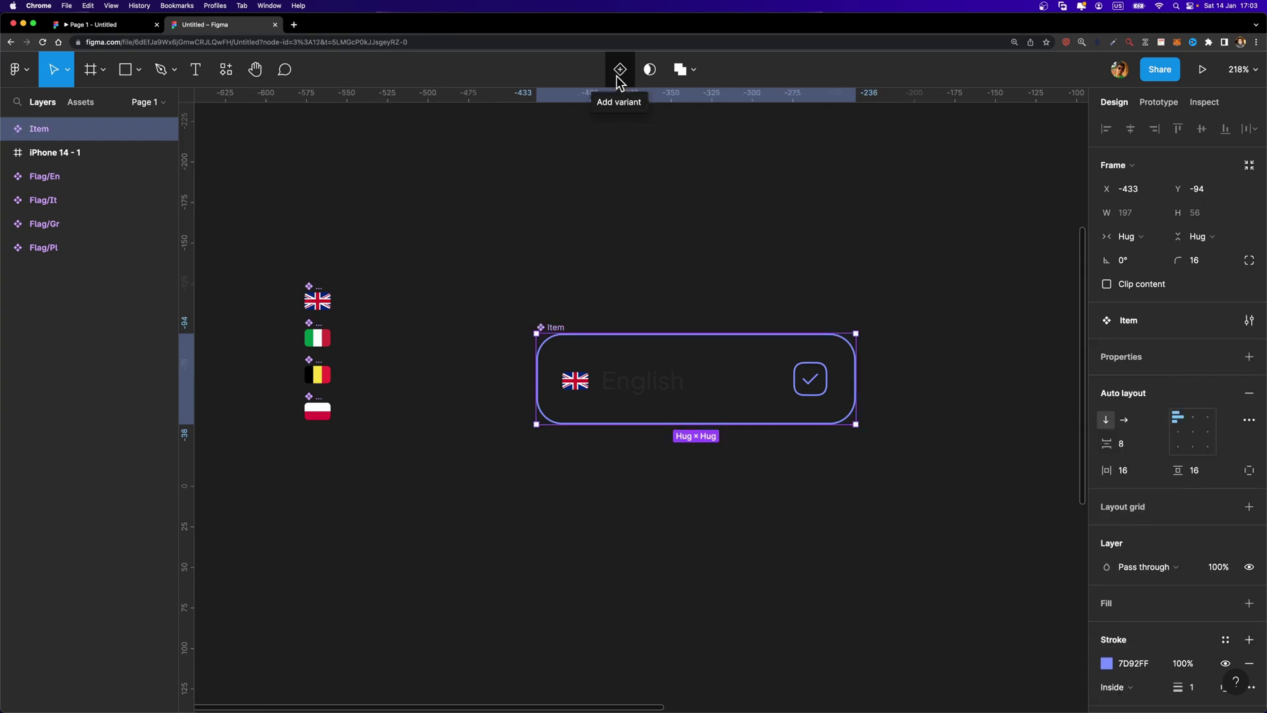
- Add a second Item variant and name the two variants Unchecked and Checked
left_click(623, 74)
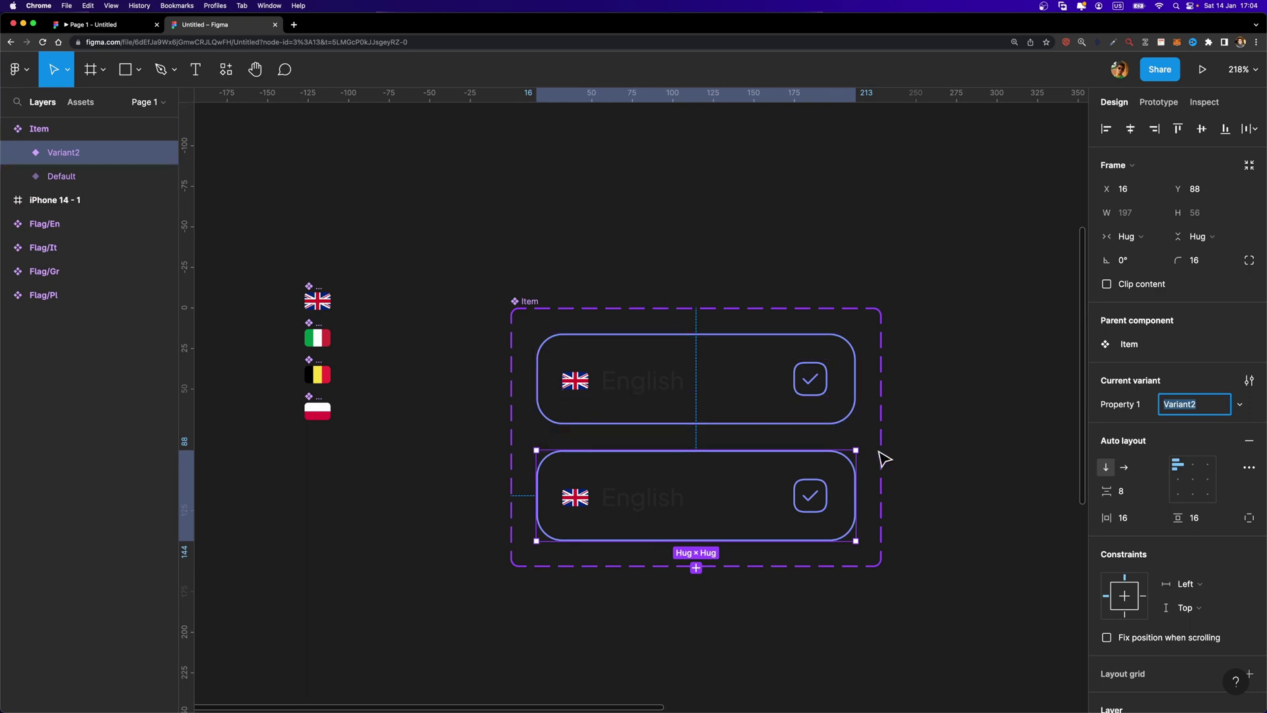
scroll(911, 410, "down", 2)
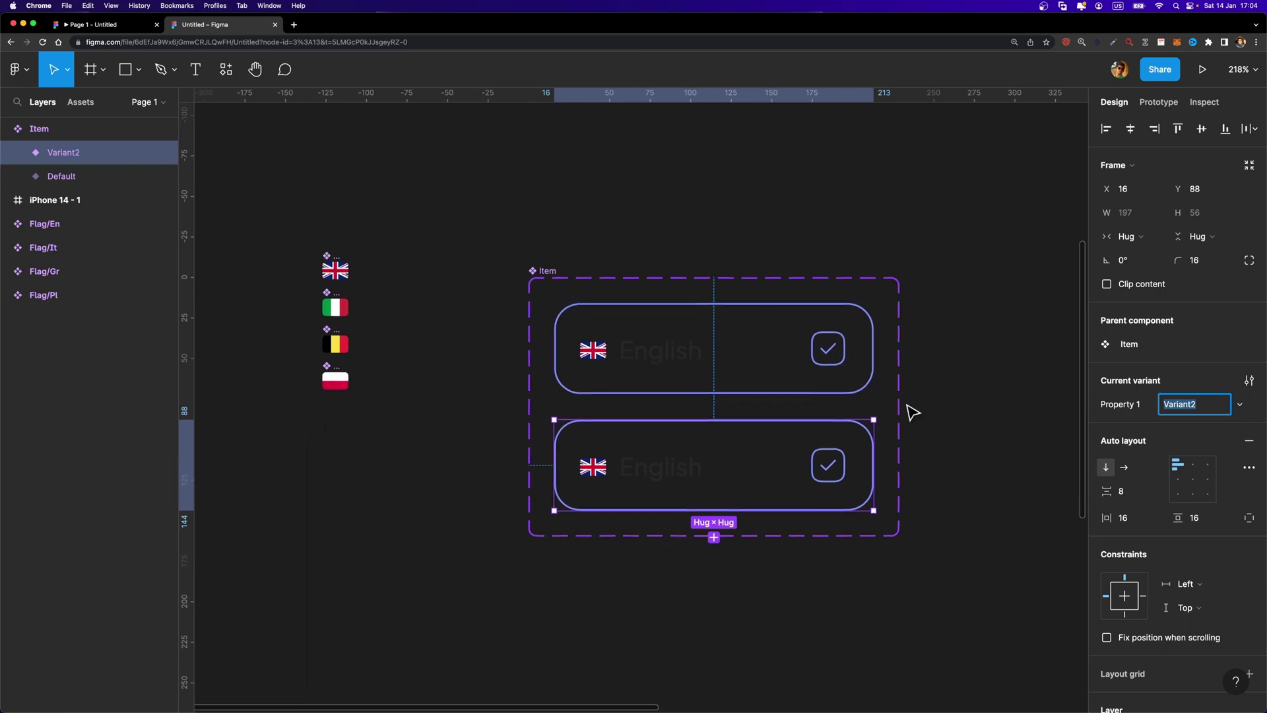
left_click(64, 178)
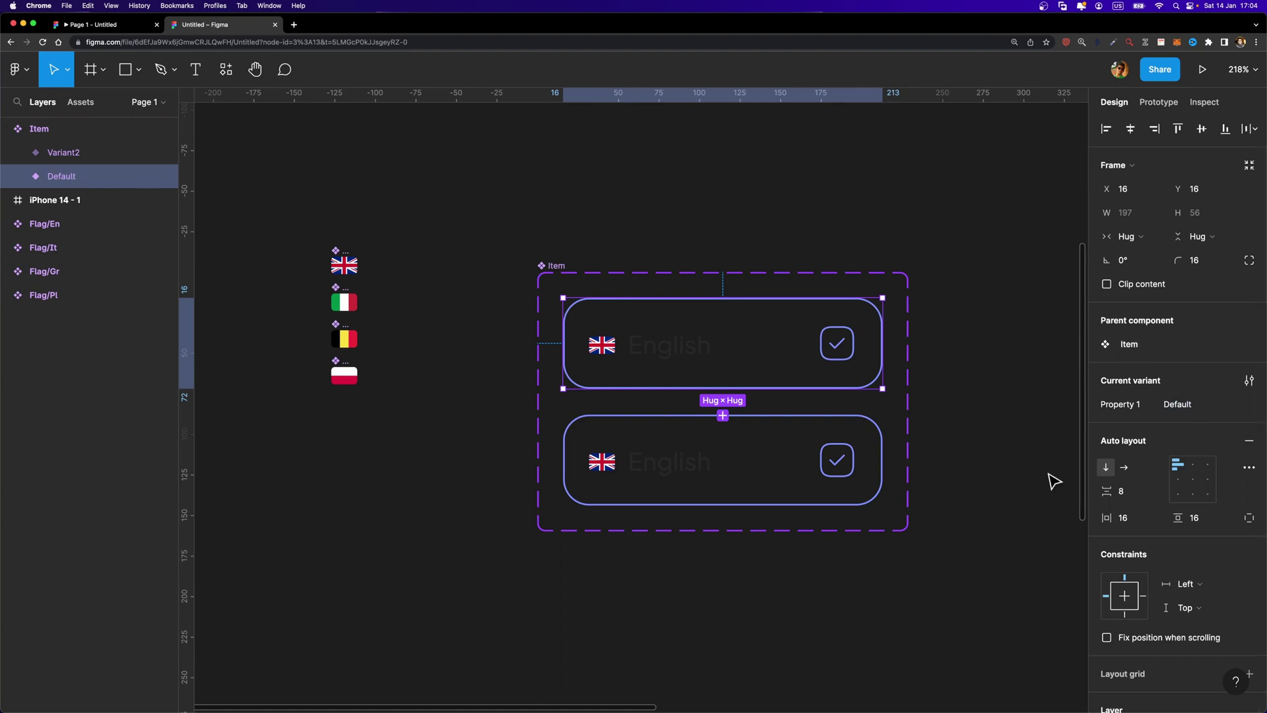
left_click(1198, 408)
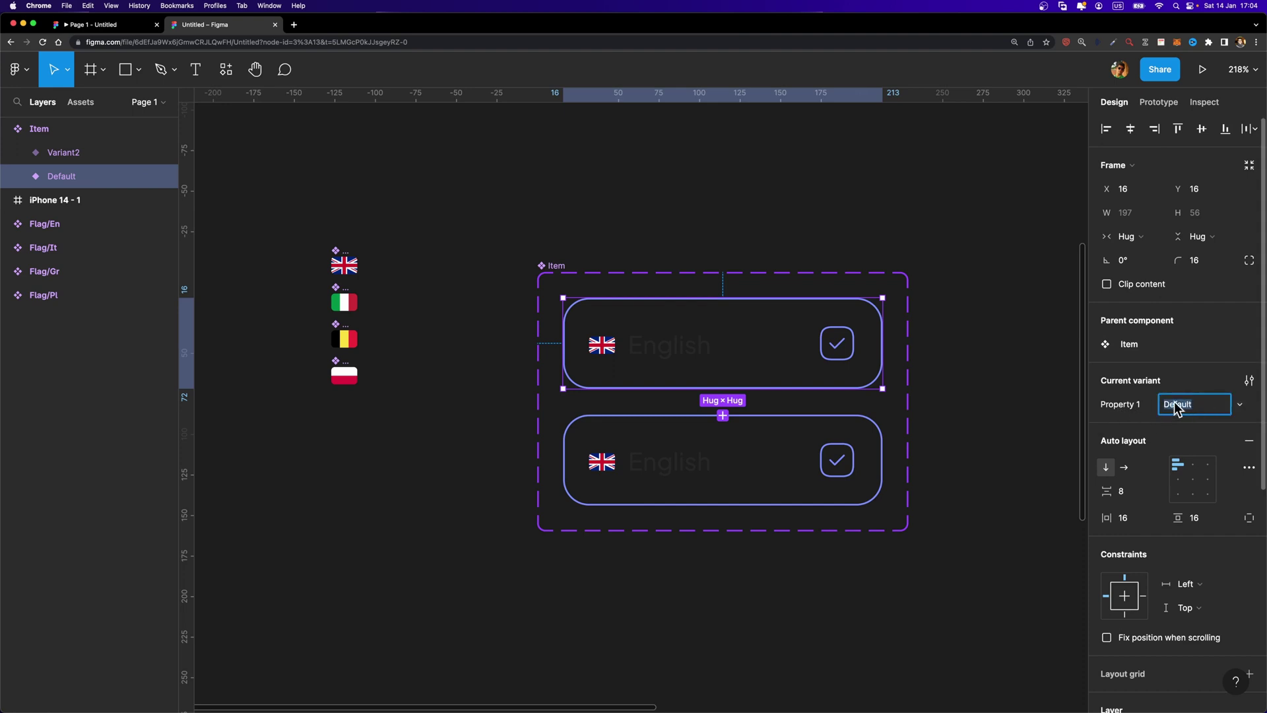
type("Unchecked")
left_click(786, 467)
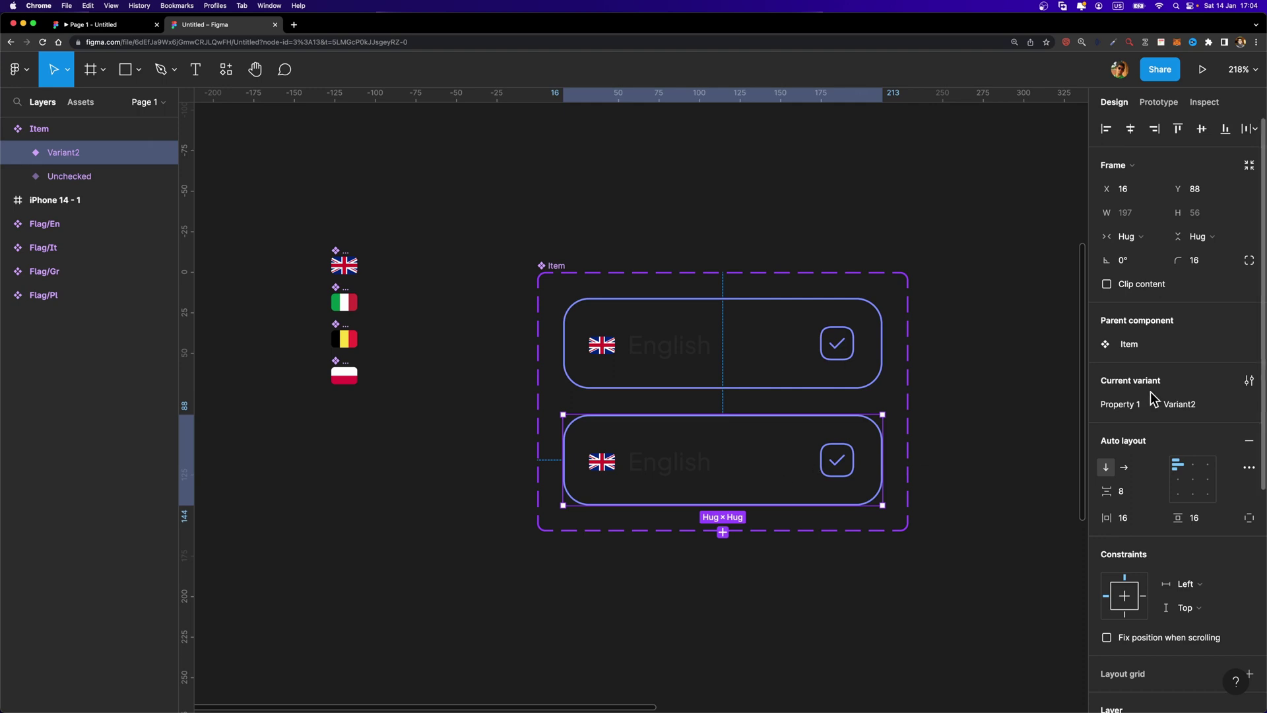
left_click(1190, 409)
type("Checked")
key("Return")
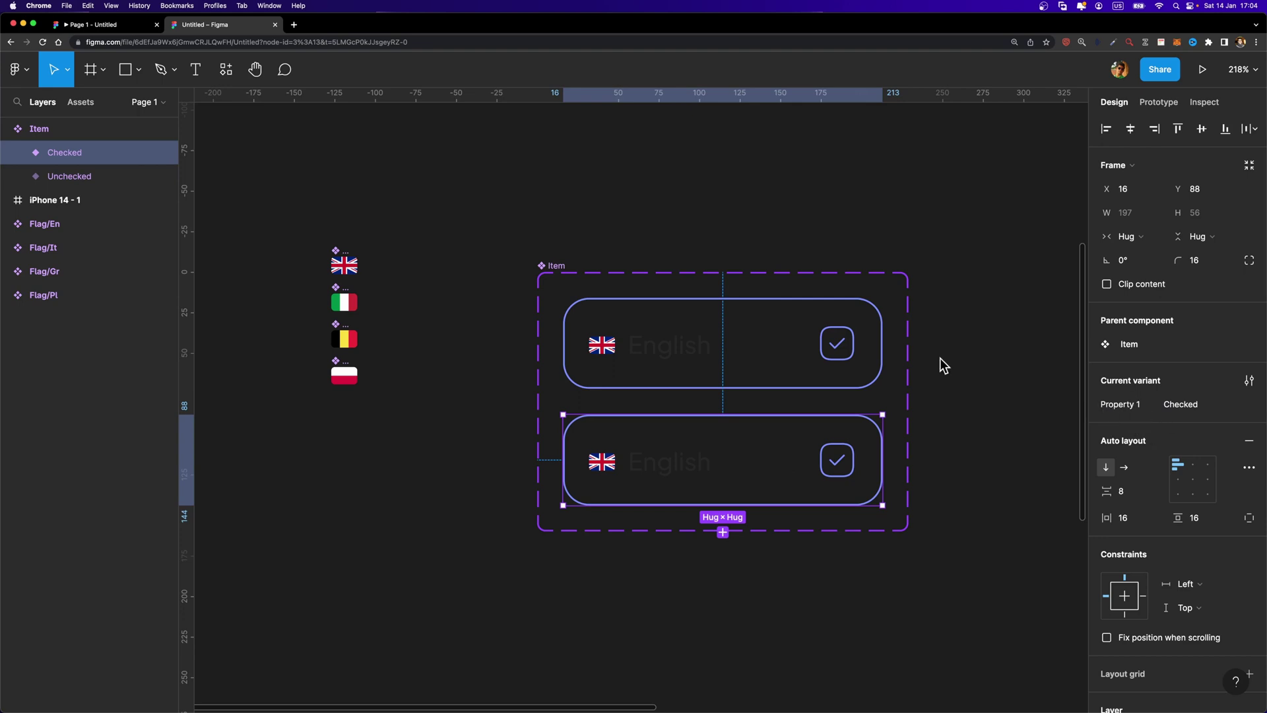
- Rename the component set's variant property from Property 1 to State
left_click(550, 267)
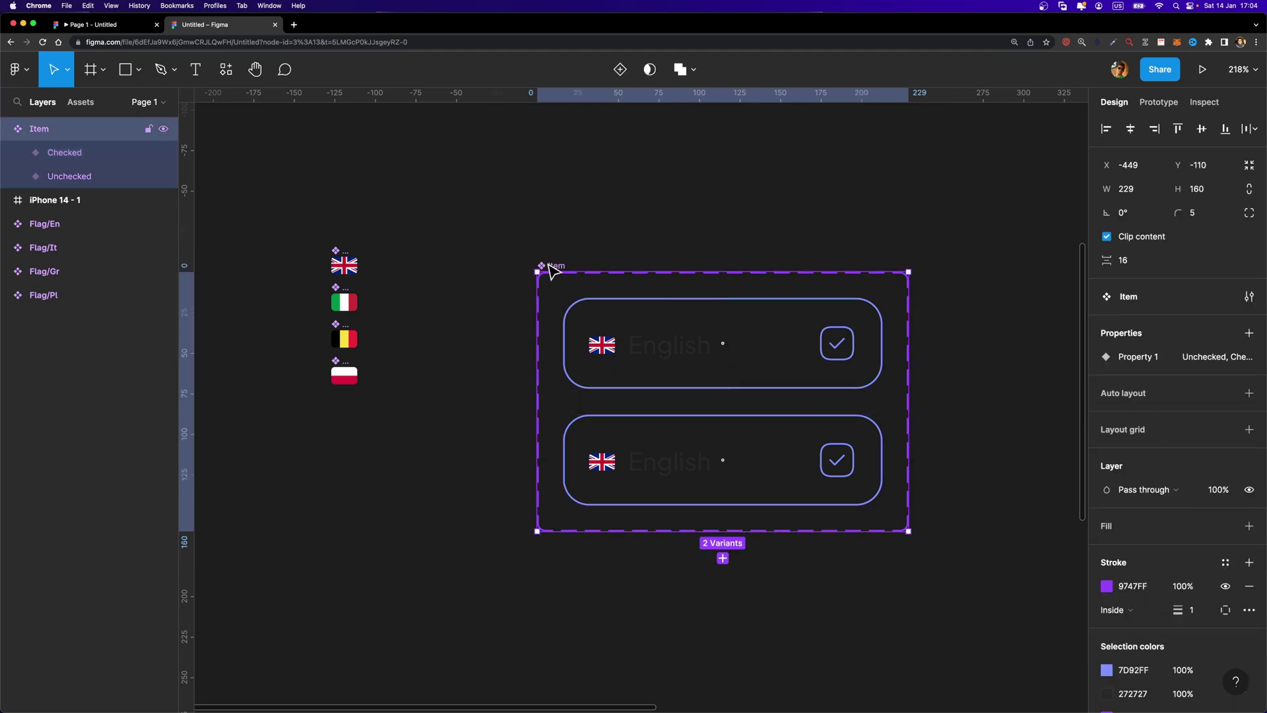
double_click(1142, 357)
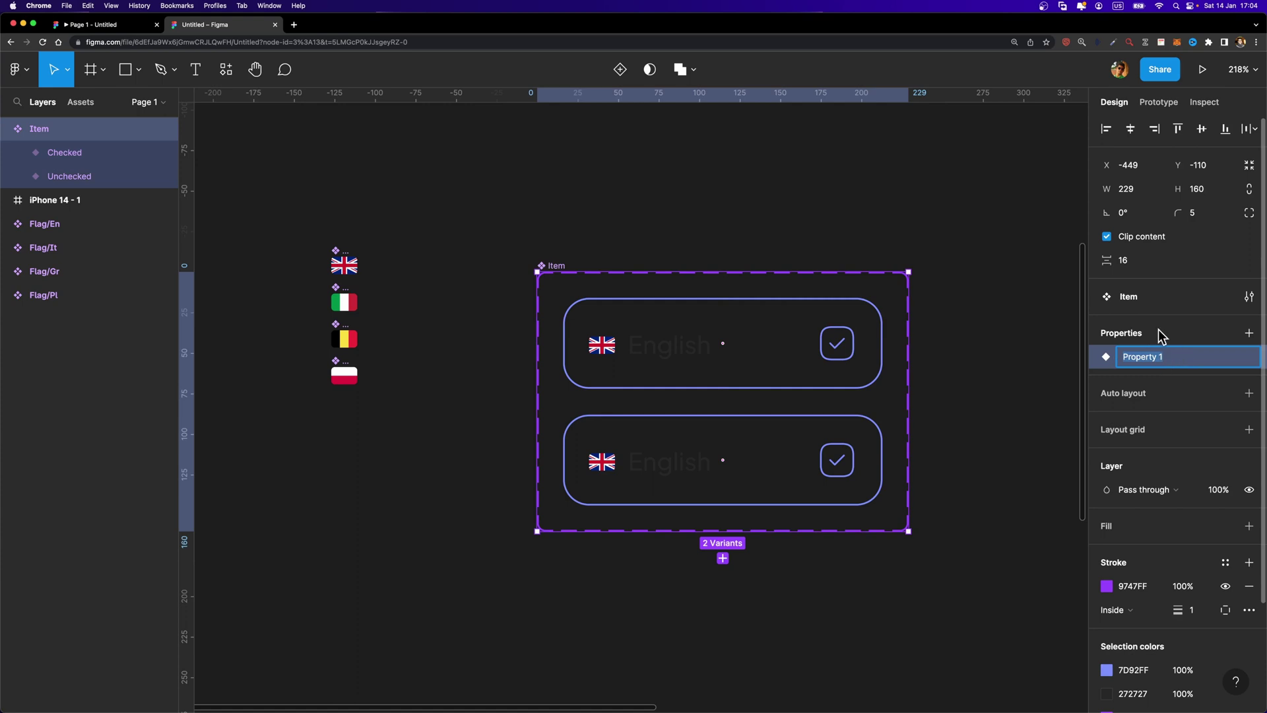
type("State")
key("Return")
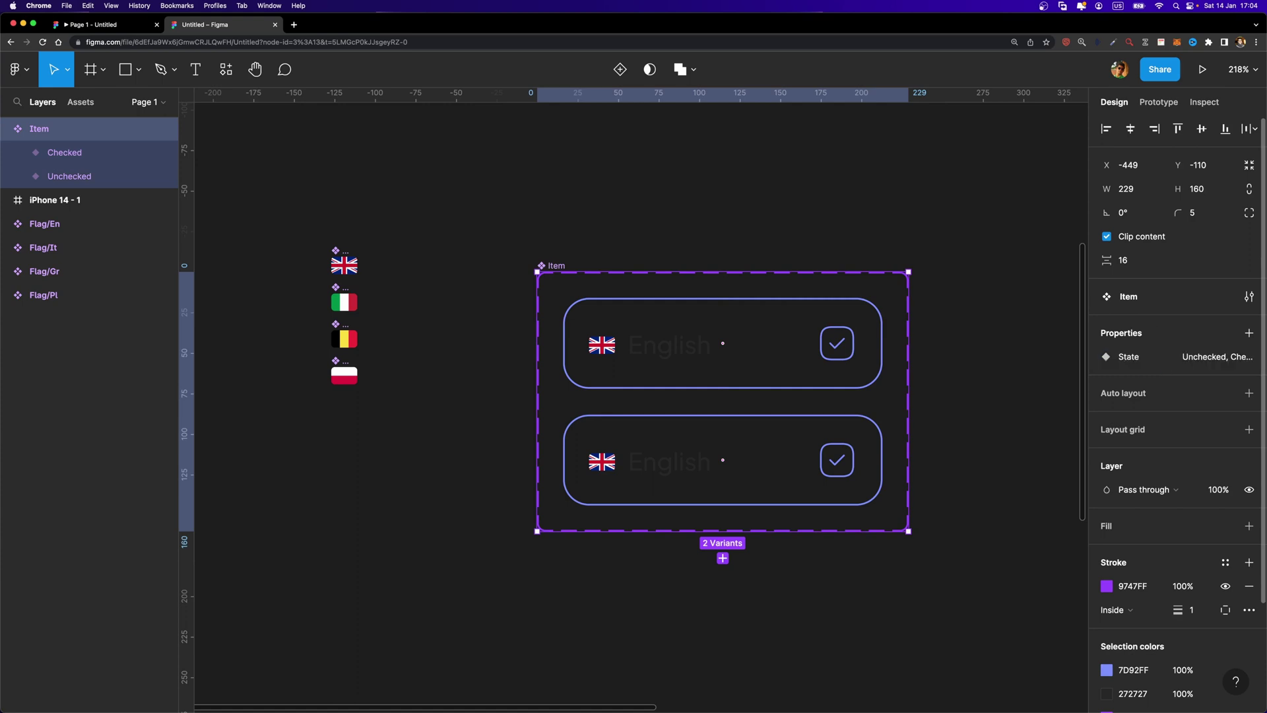
left_click(975, 370)
left_click(726, 330)
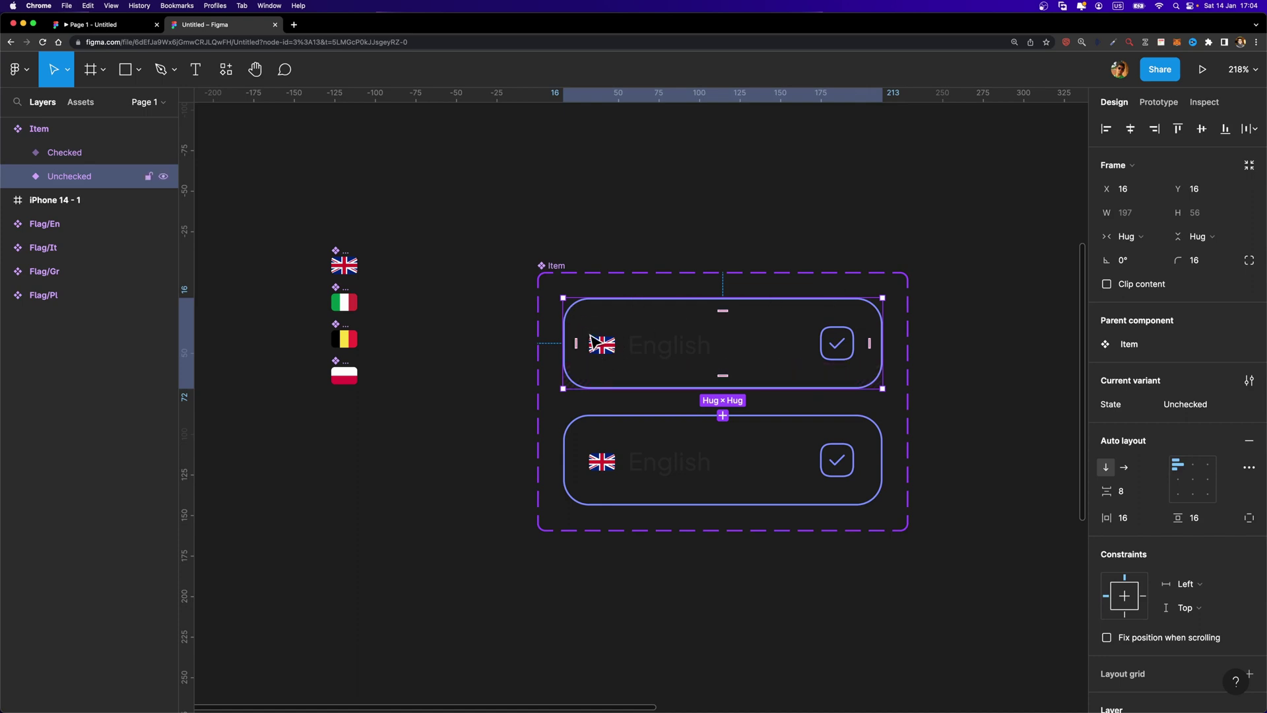
- Hide the check-mark vector inside the Unchecked variant's checkbox so it appears empty
double_click(841, 352)
double_click(840, 351)
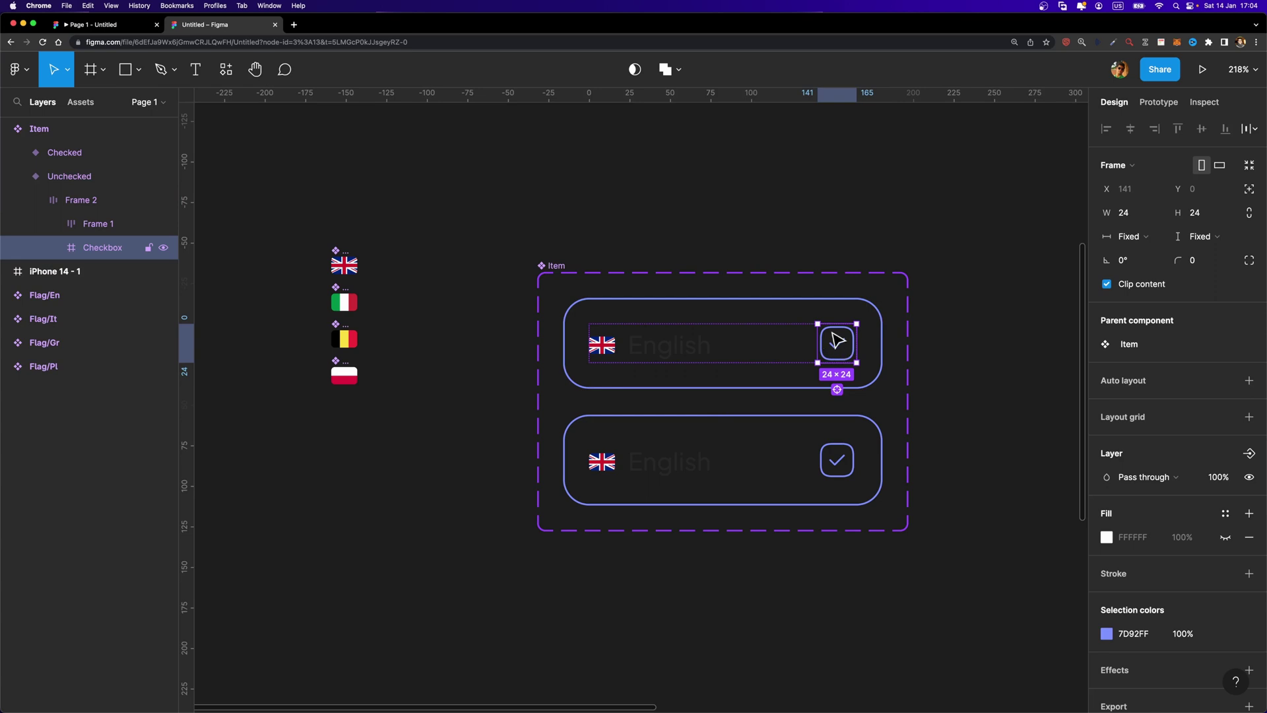
double_click(844, 351)
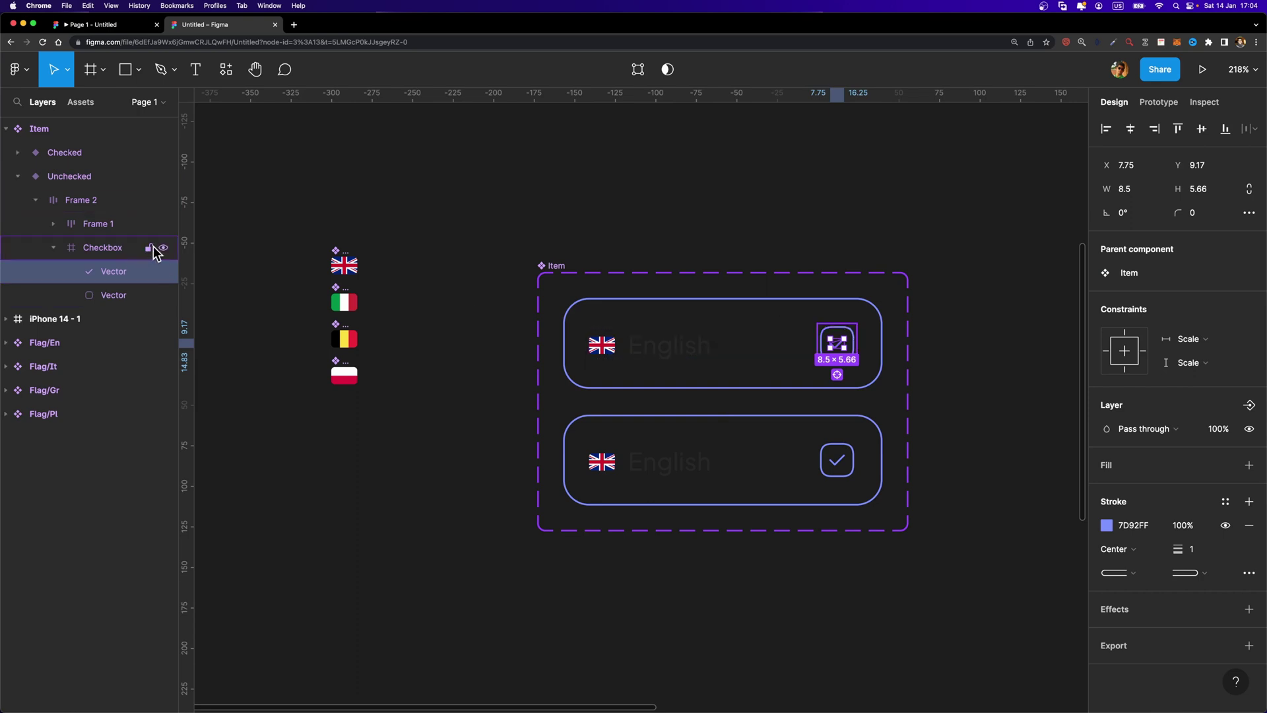
left_click(163, 271)
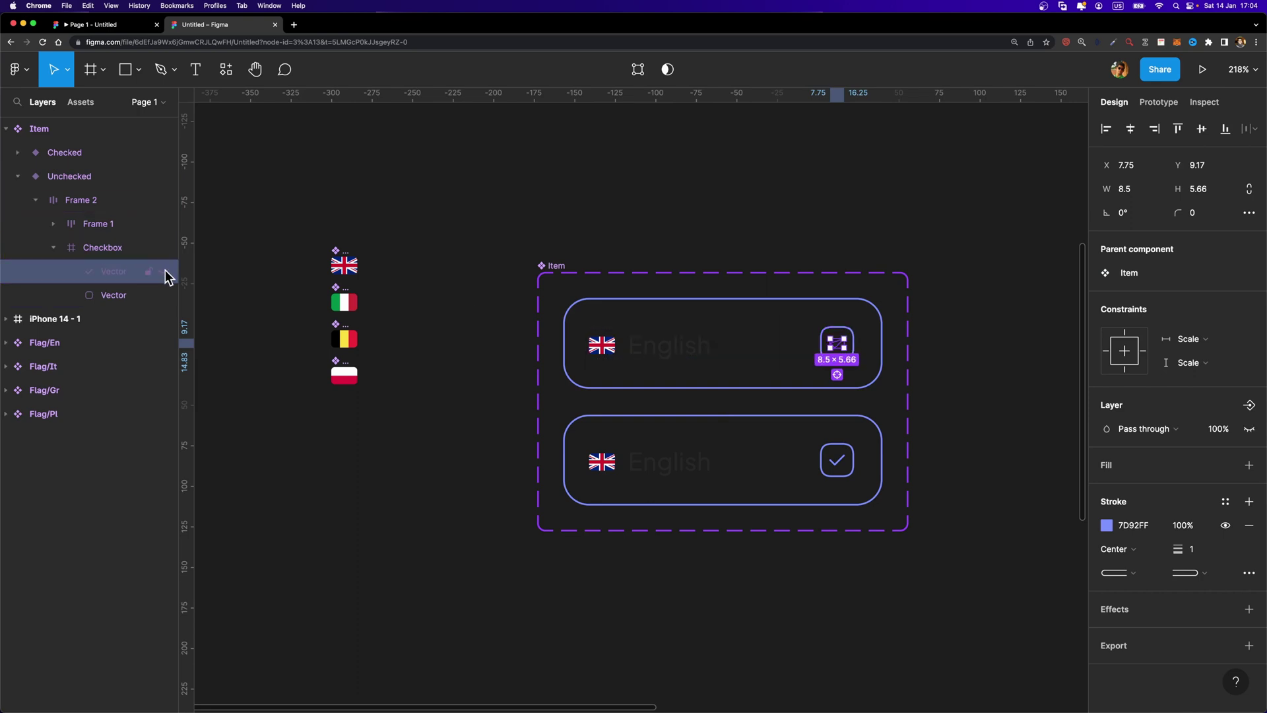
left_click(727, 250)
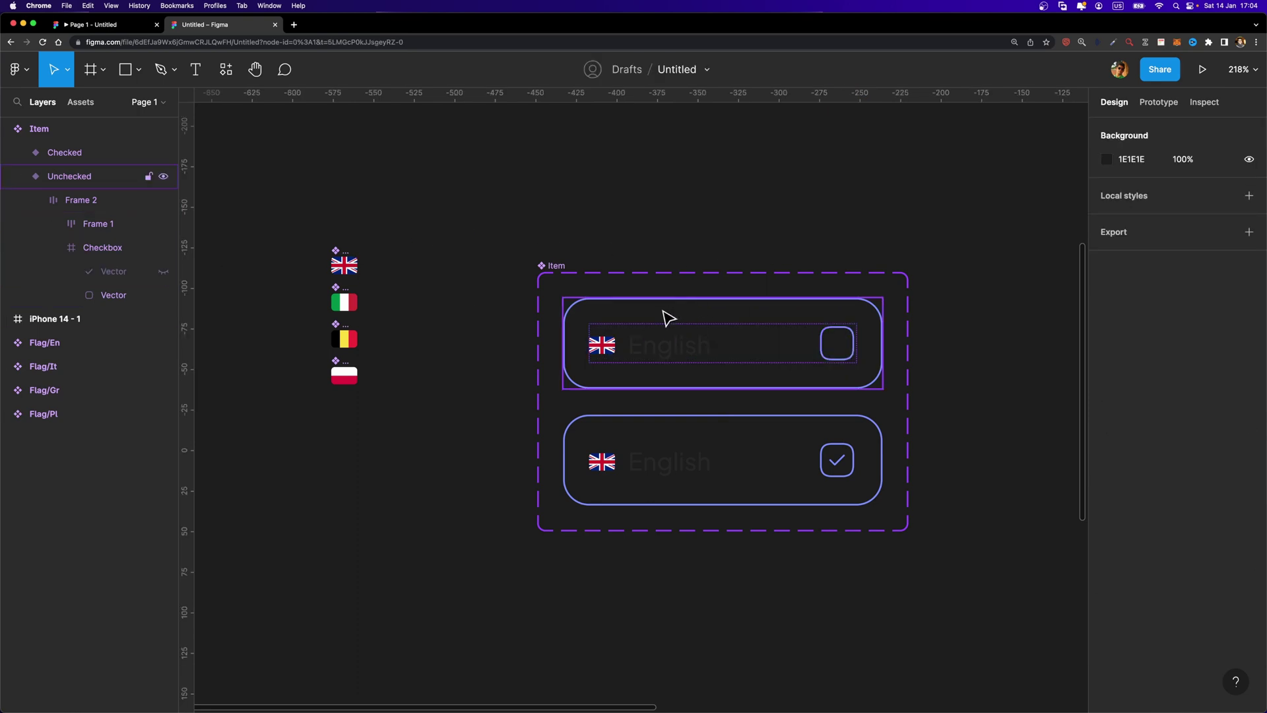
left_click(18, 177)
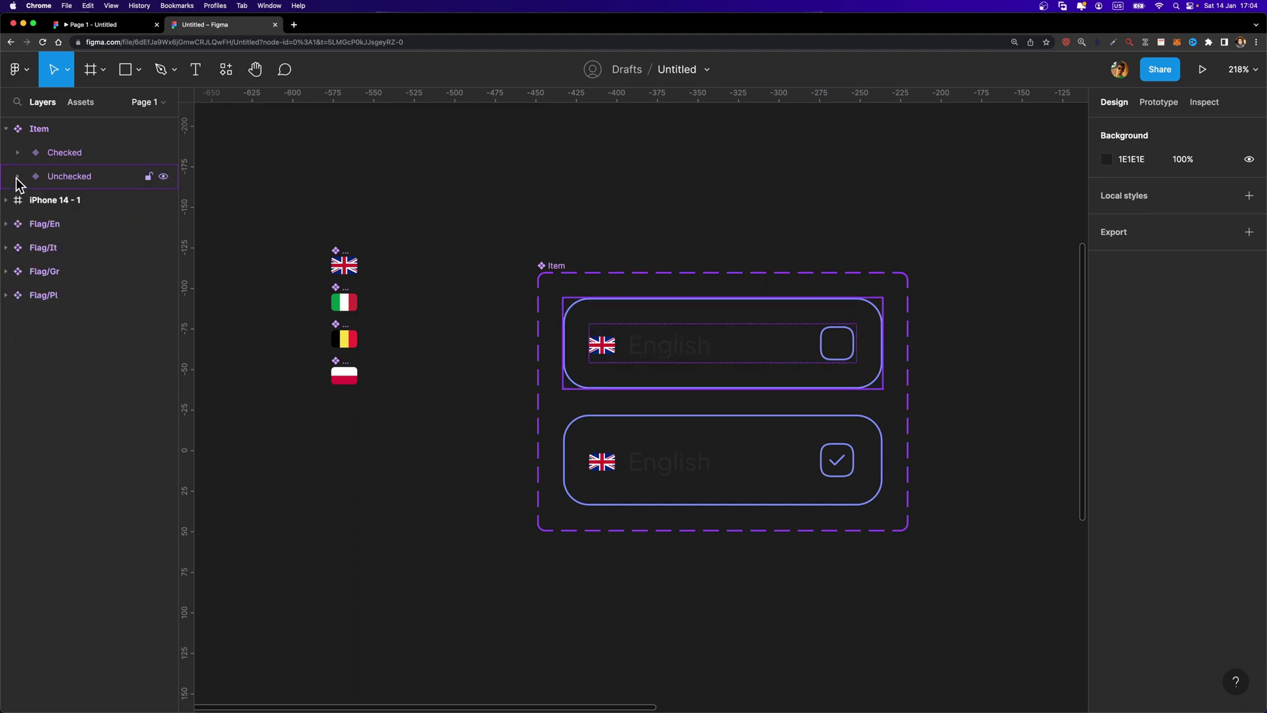
left_click(54, 159)
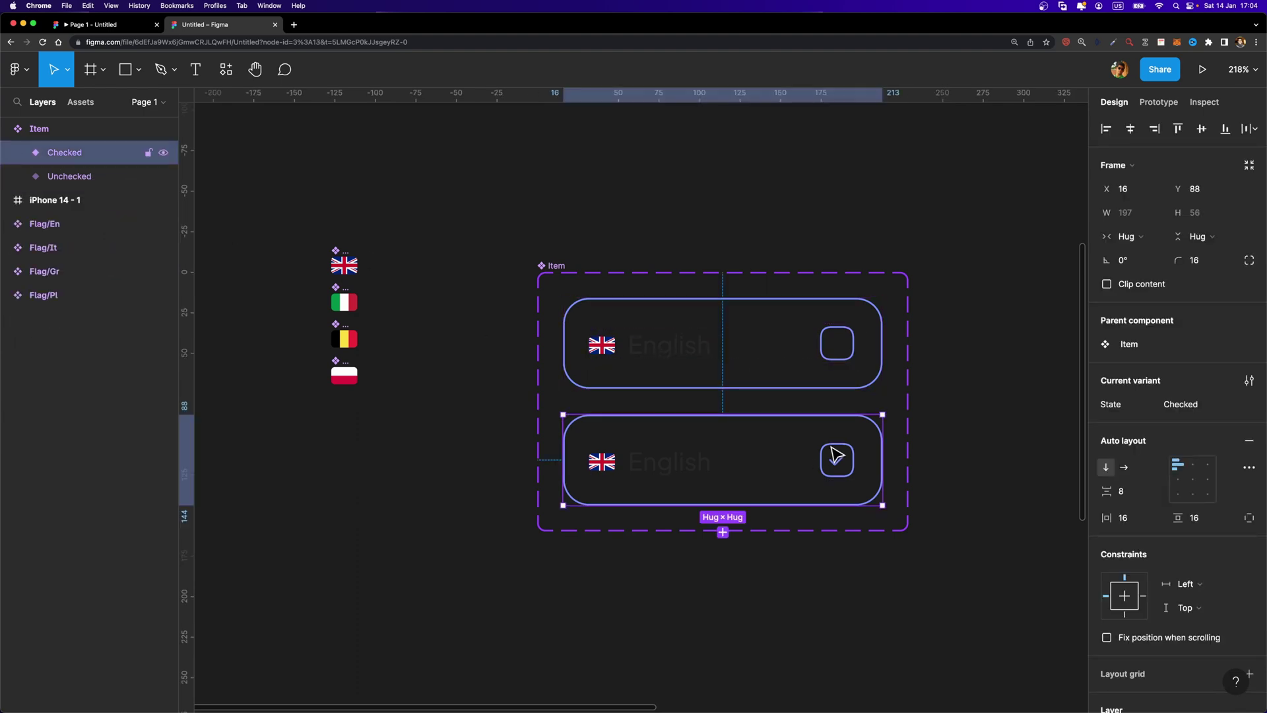
- Give the Checked variant's checkbox square a 7D92FF fill
left_click(853, 462)
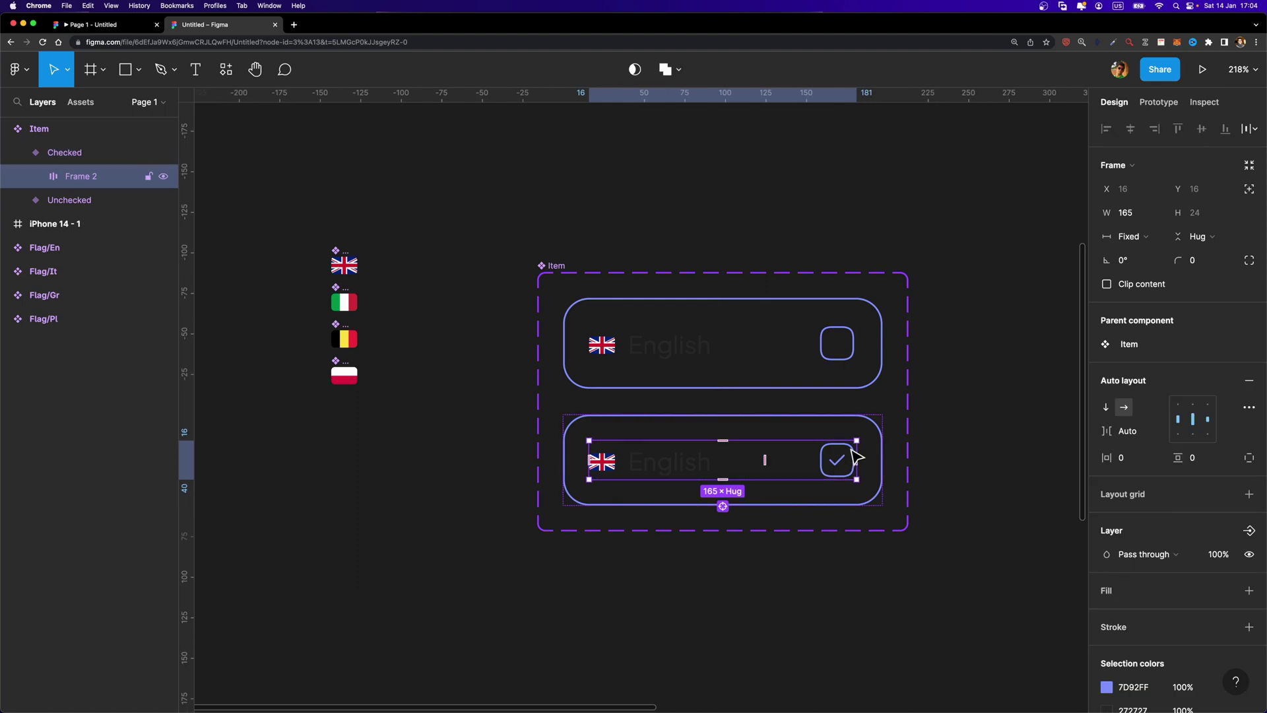
left_click(850, 456)
left_click(54, 225)
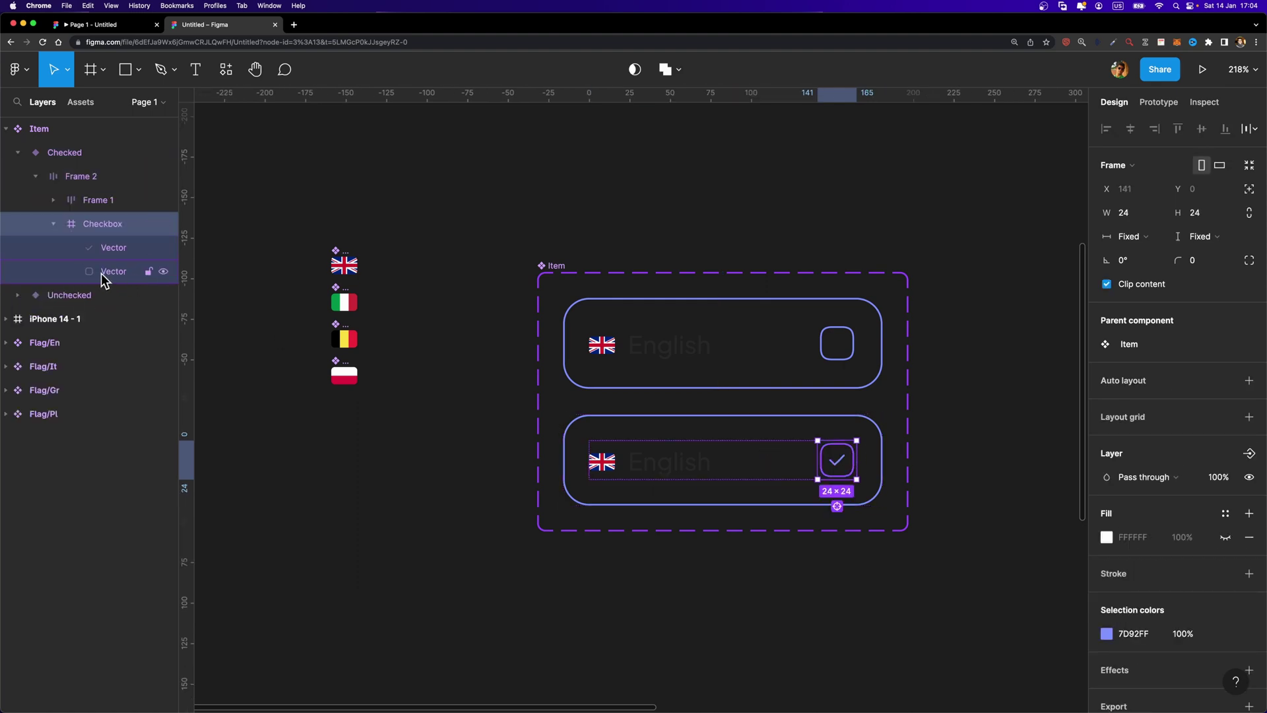
left_click(100, 273)
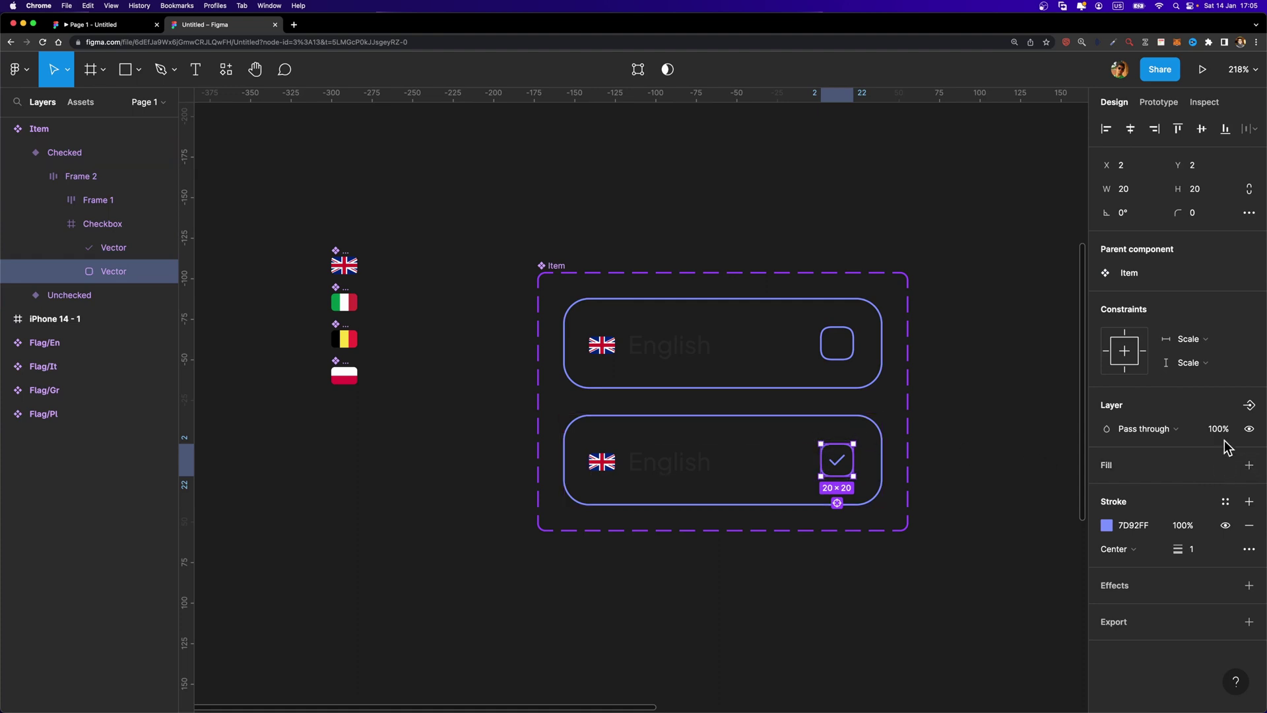
left_click(1249, 465)
left_click(1133, 491)
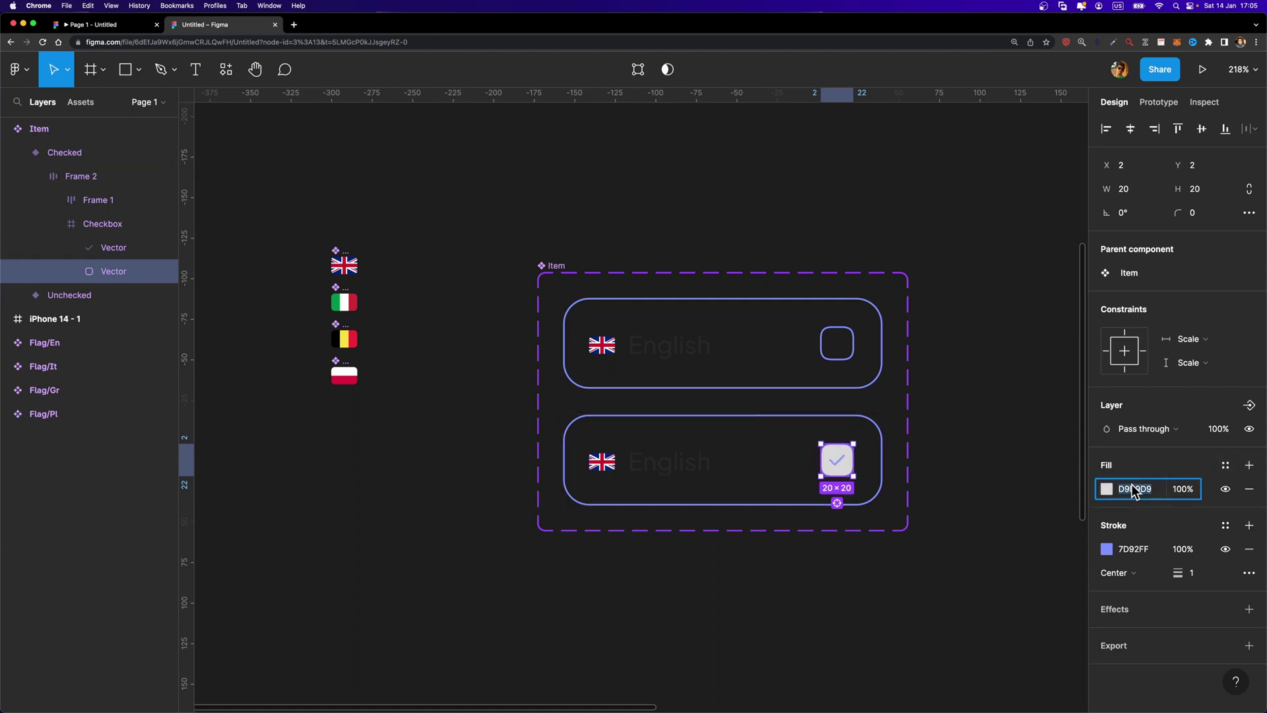
left_click(1133, 550)
key("super+c")
left_click(1136, 490)
key("super+v")
key("Return")
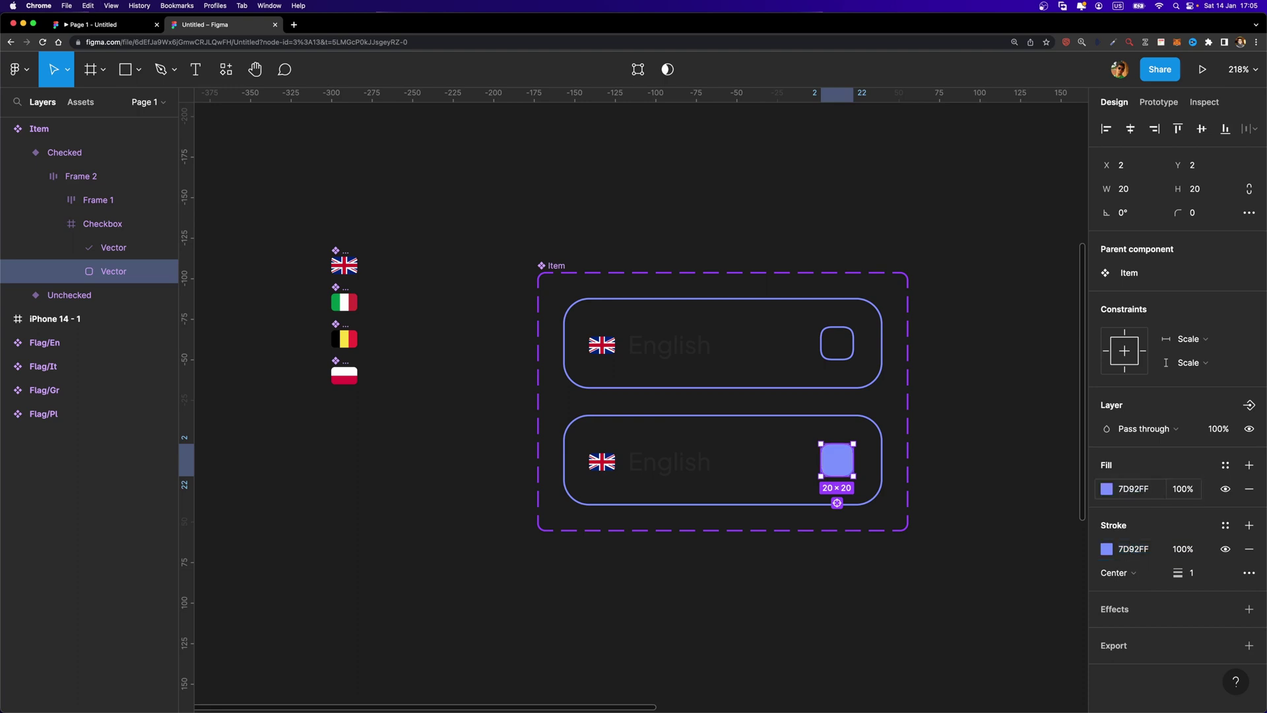
- Make the Checked variant's check-mark stroke white (FFFFFF)
left_click(109, 248)
left_click(1134, 526)
left_click(1107, 526)
mouse_move(1028, 460)
left_mouse_down()
mouse_move(979, 407)
mouse_move(933, 235)
left_mouse_up()
left_click(974, 308)
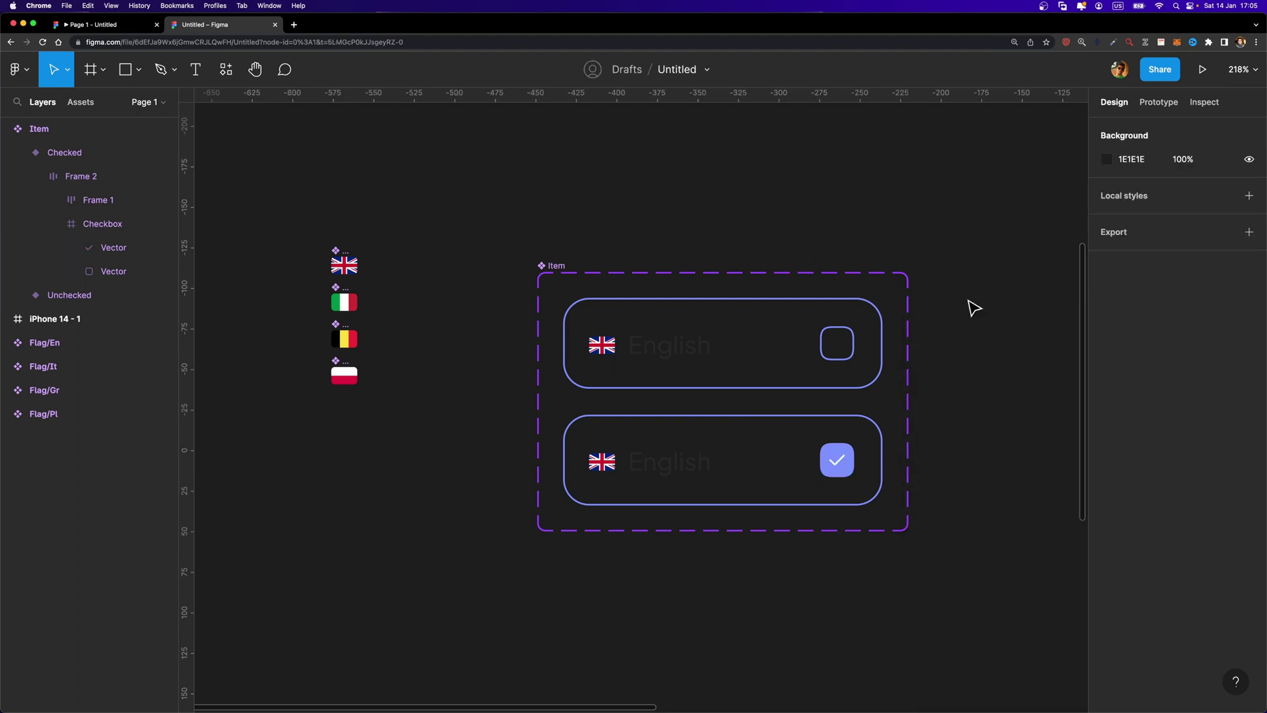
scroll(975, 308, "right", 4)
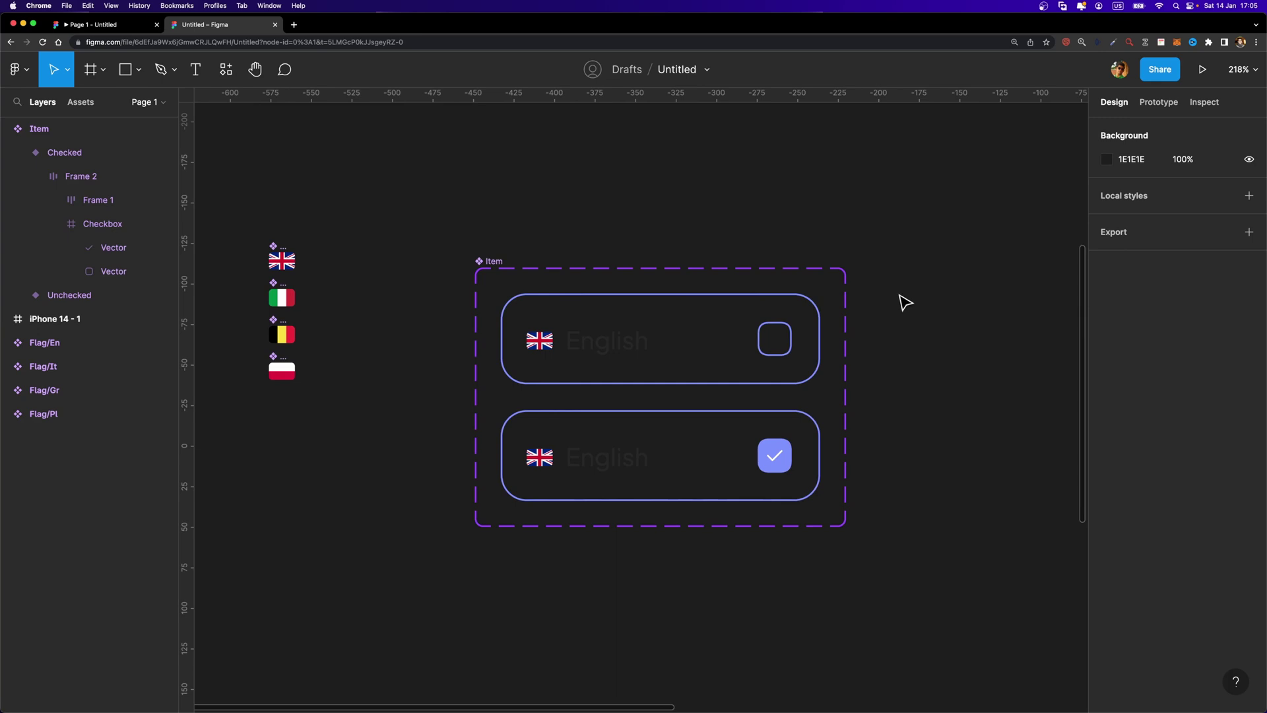
left_click(719, 364)
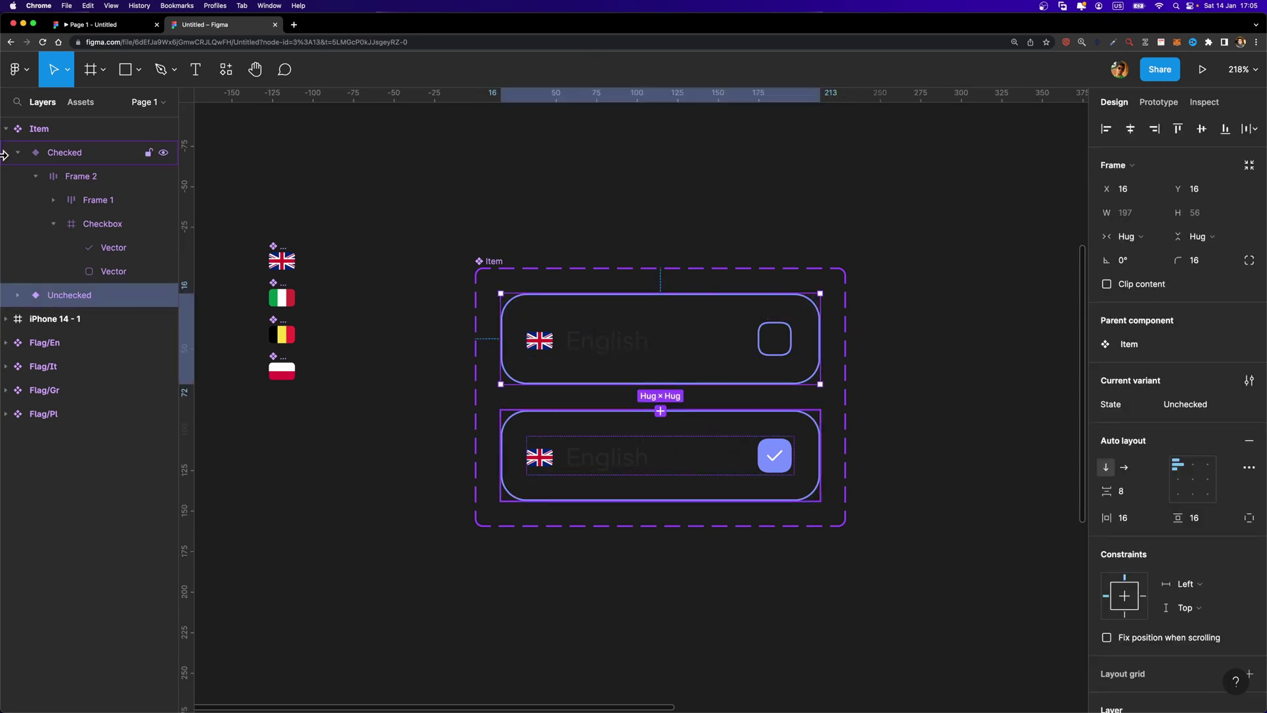
left_click(26, 152)
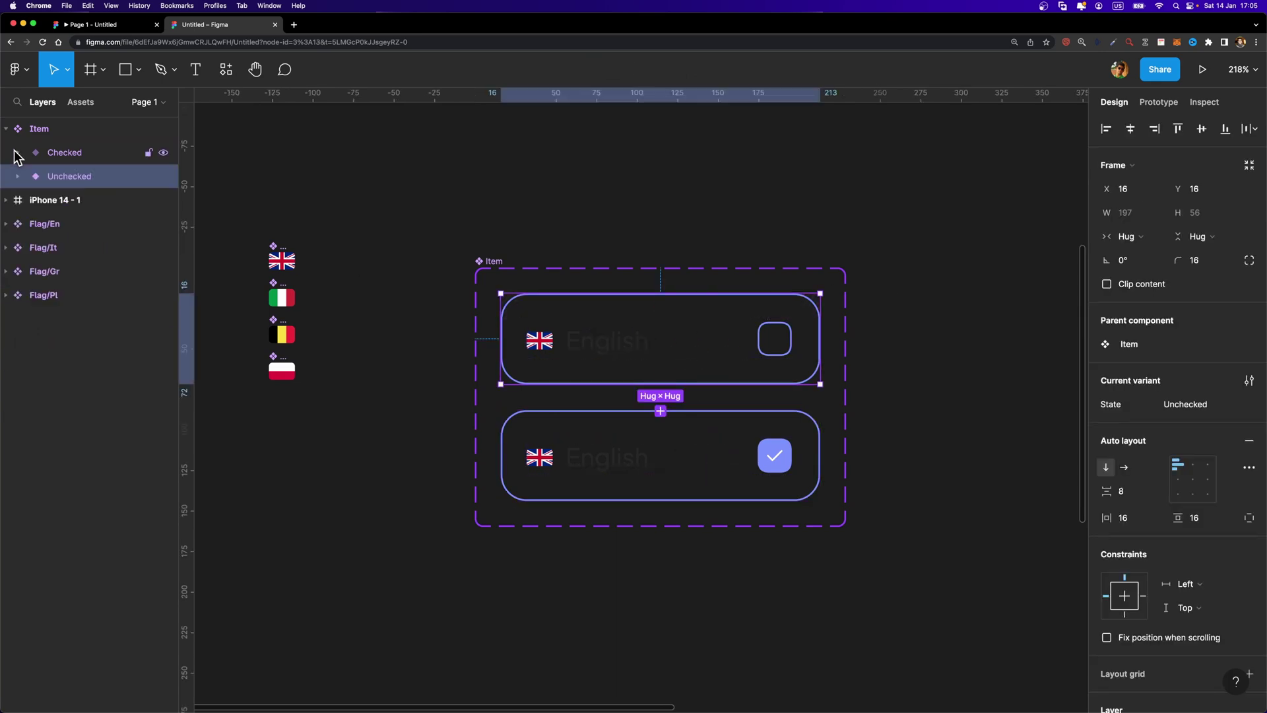
- Add an On click interaction making Unchecked change to Checked, Instant
left_click(1167, 104)
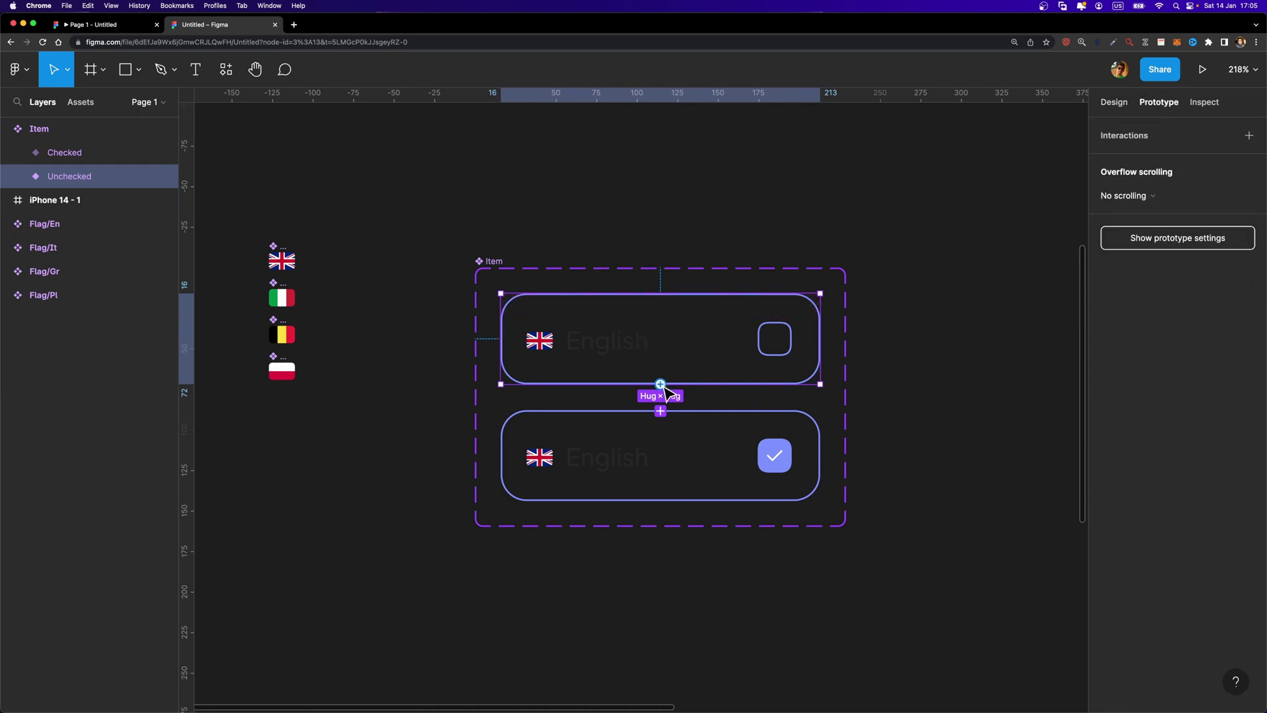
left_click_drag(683, 434, 684, 433)
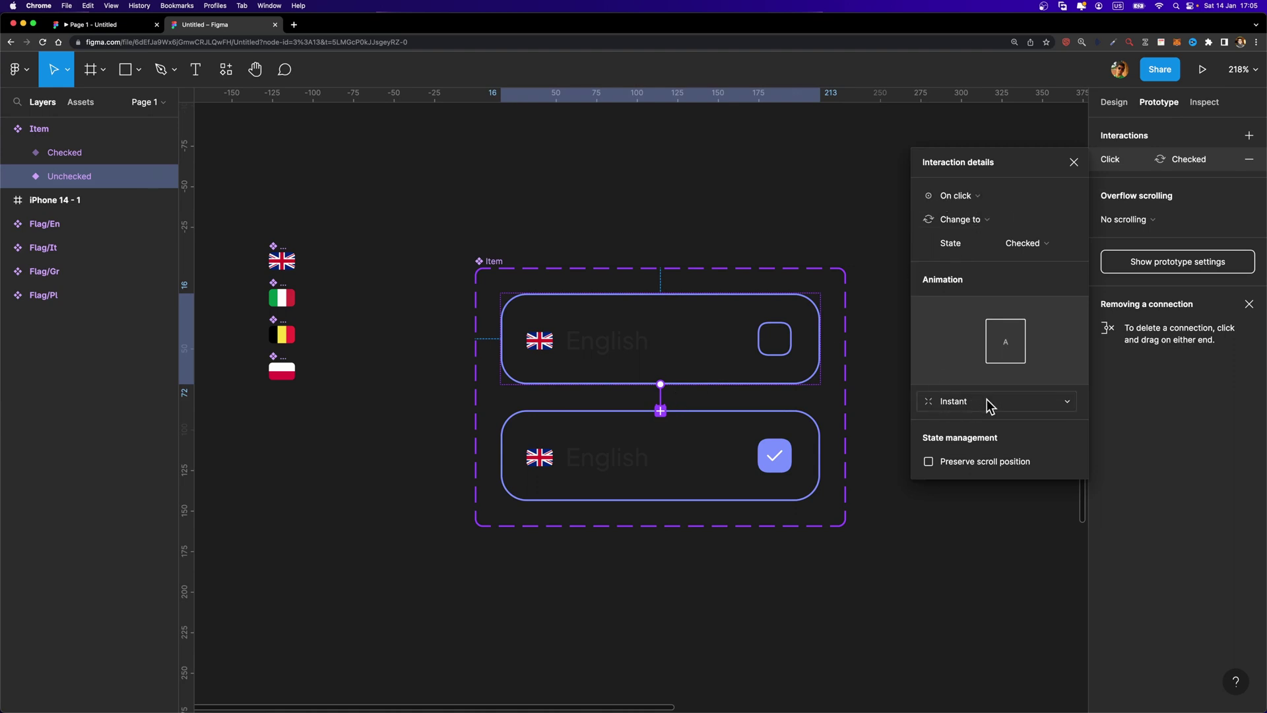
left_click(955, 402)
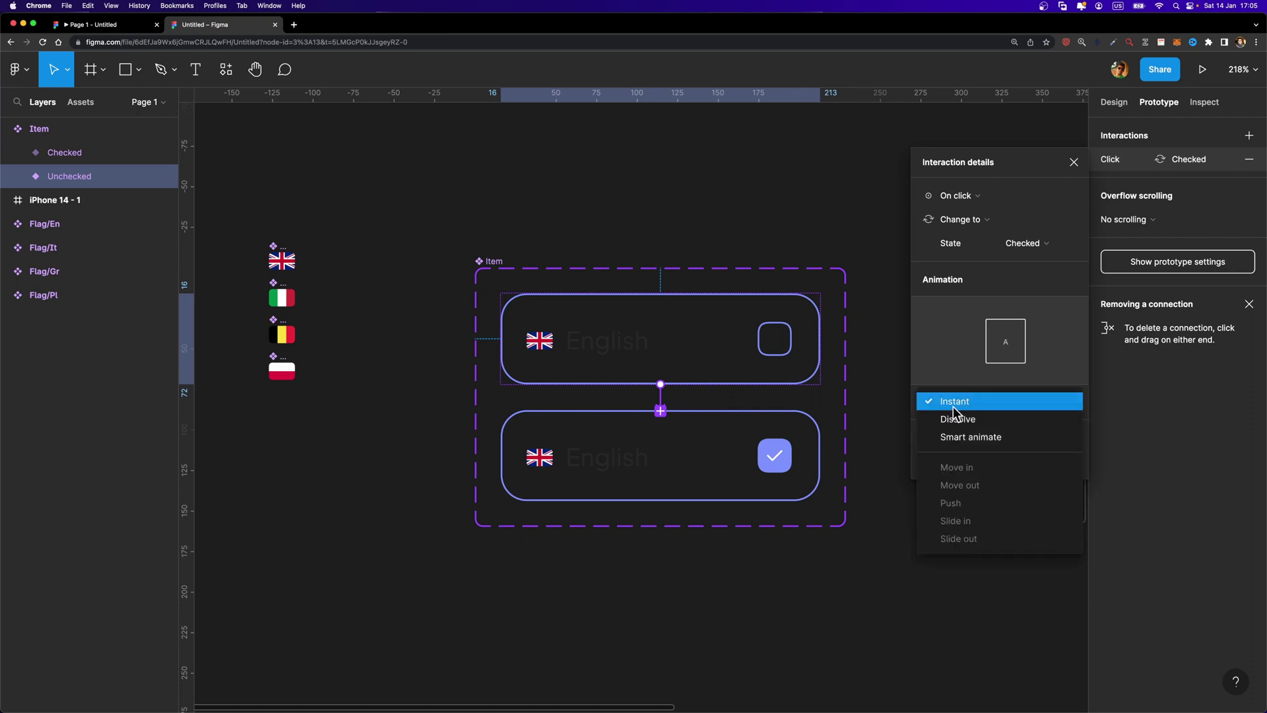
left_click(955, 354)
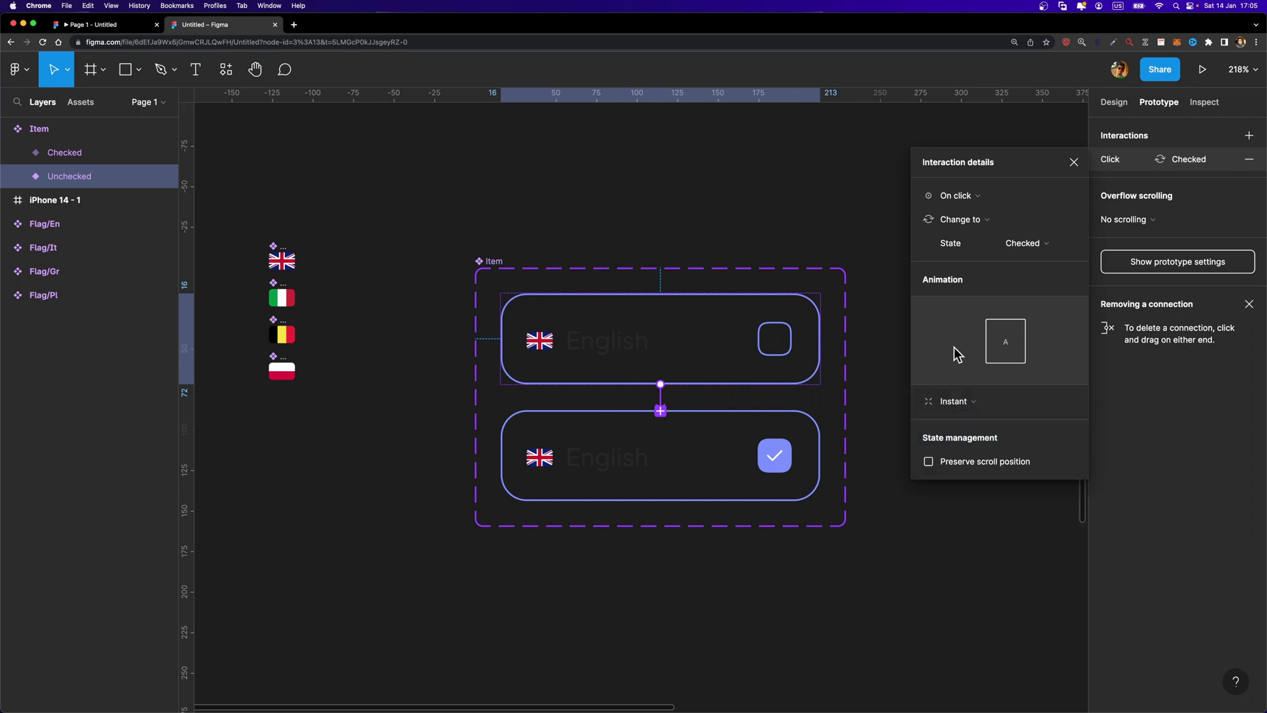
- Add an On click interaction making Checked change back to Unchecked
left_click(721, 433)
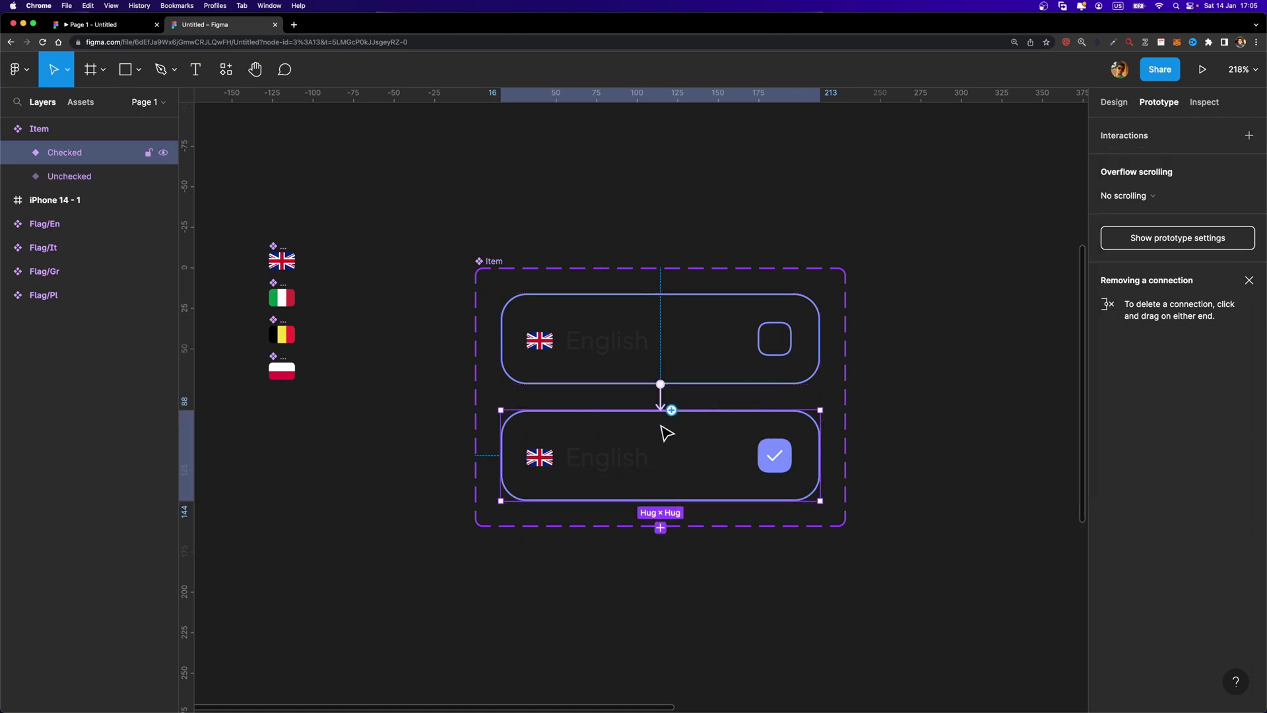
left_click_drag(672, 410, 739, 371)
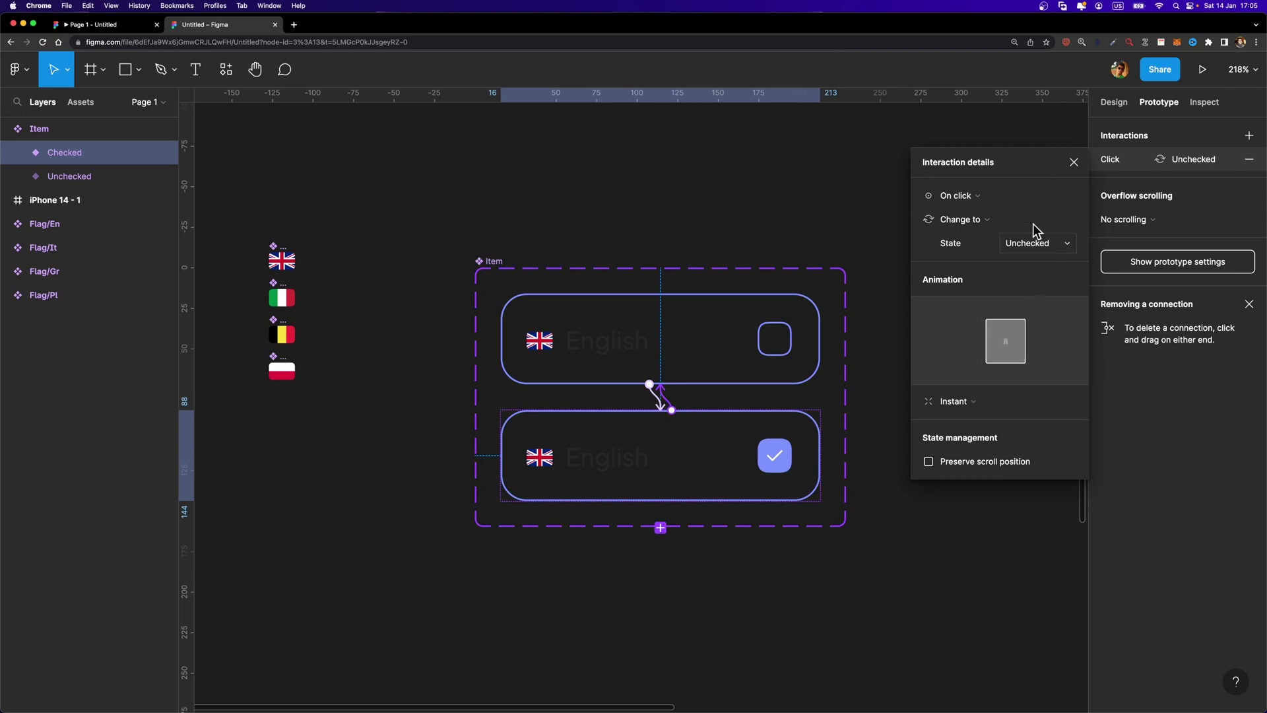
left_click(1074, 162)
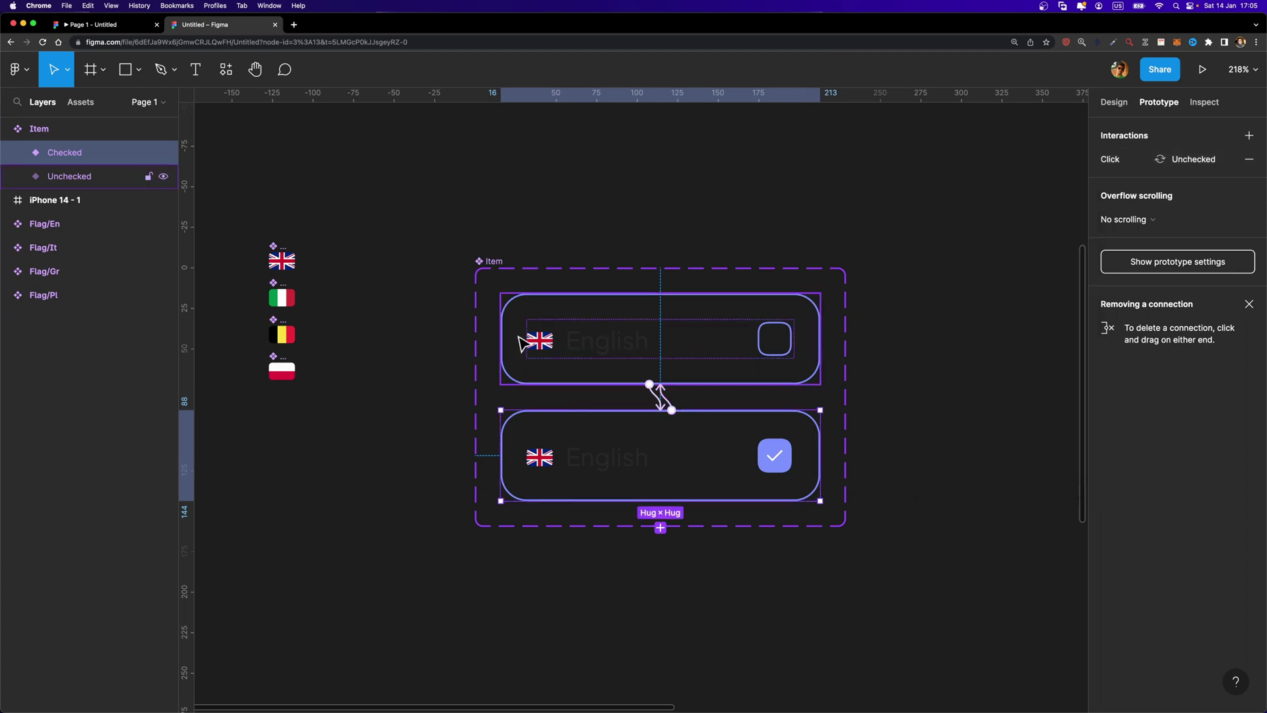
left_click(924, 375)
key("minus")
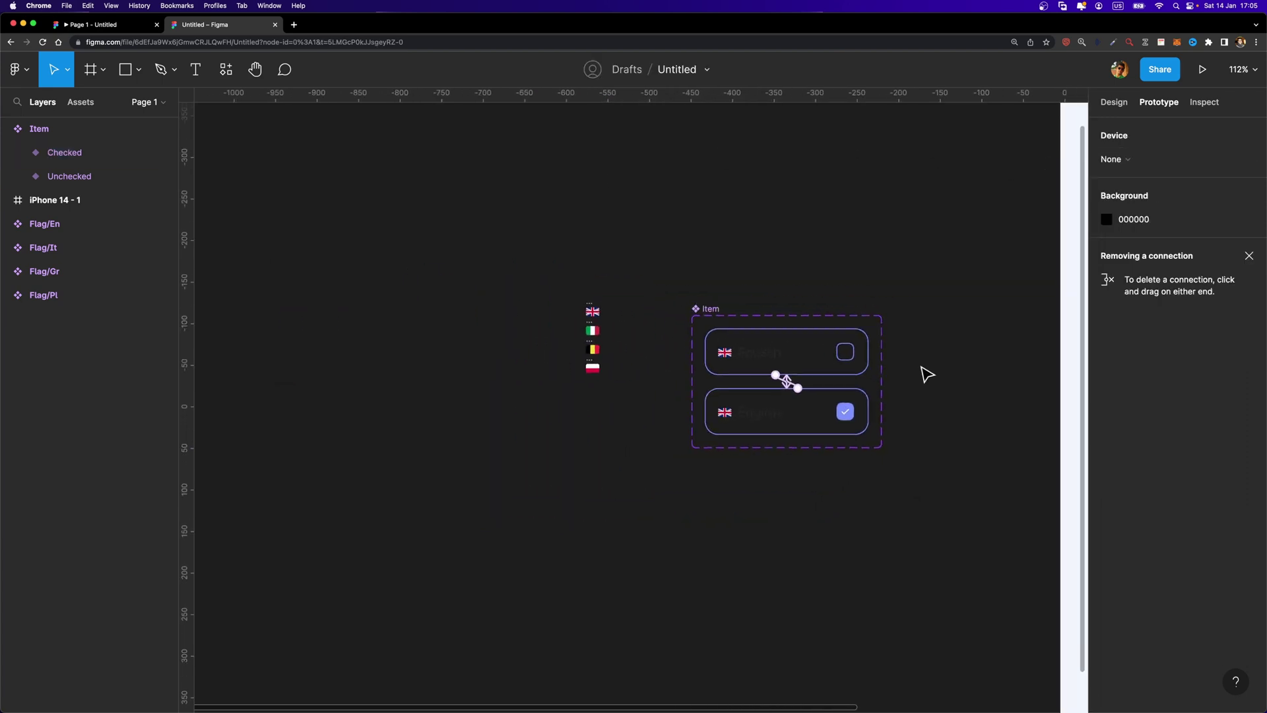
- Place an unchecked English Item instance beneath the phone screen's question heading
scroll(924, 375, "right", 5)
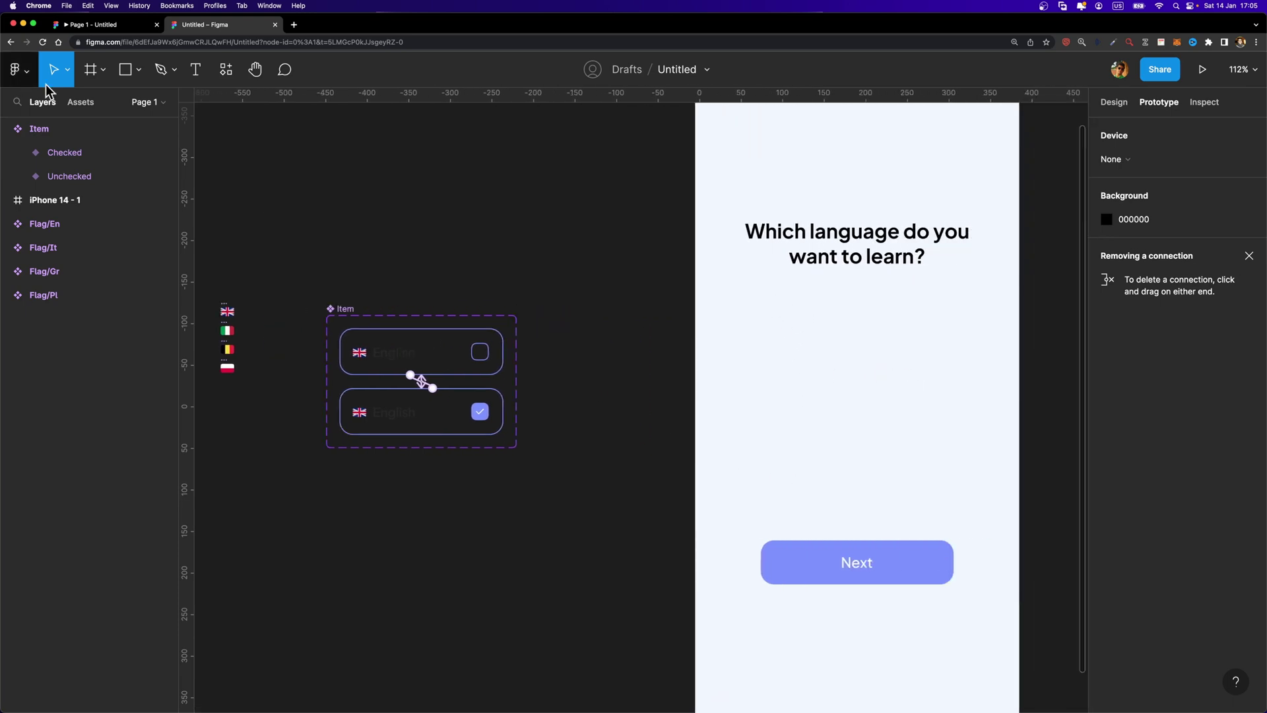
left_click(84, 110)
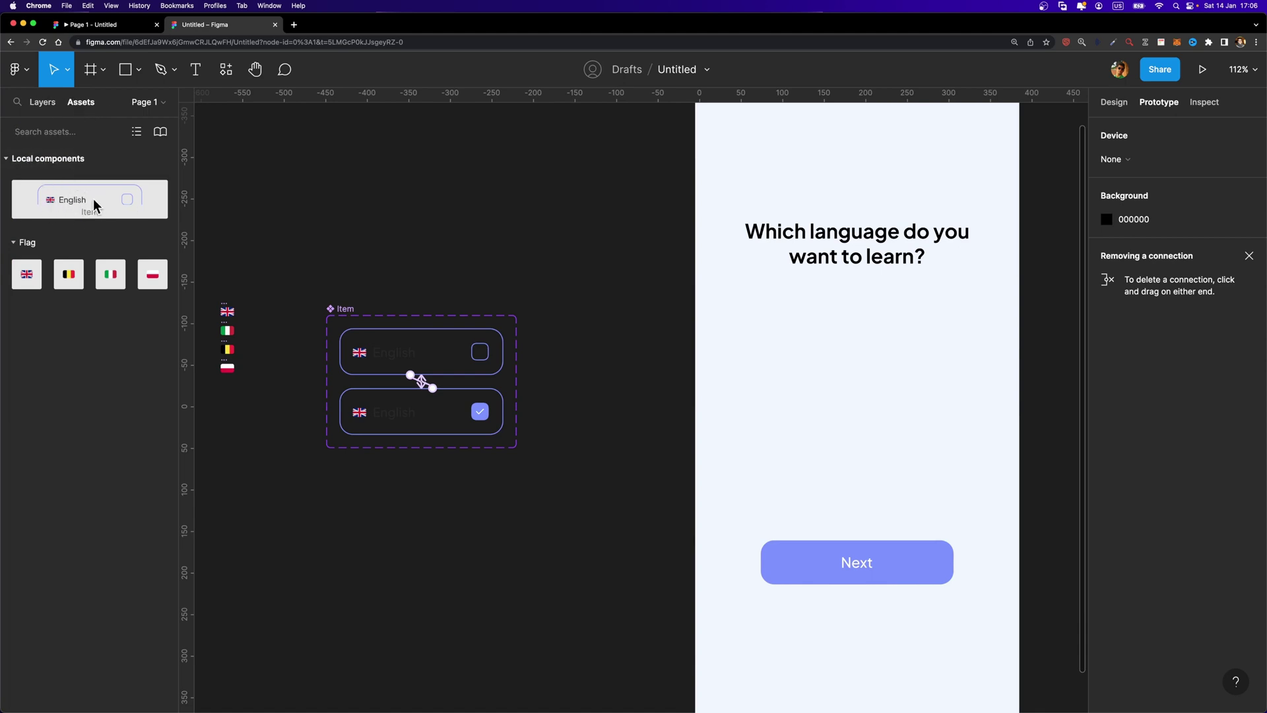
left_click_drag(70, 201, 827, 338)
scroll(818, 356, "right", 3)
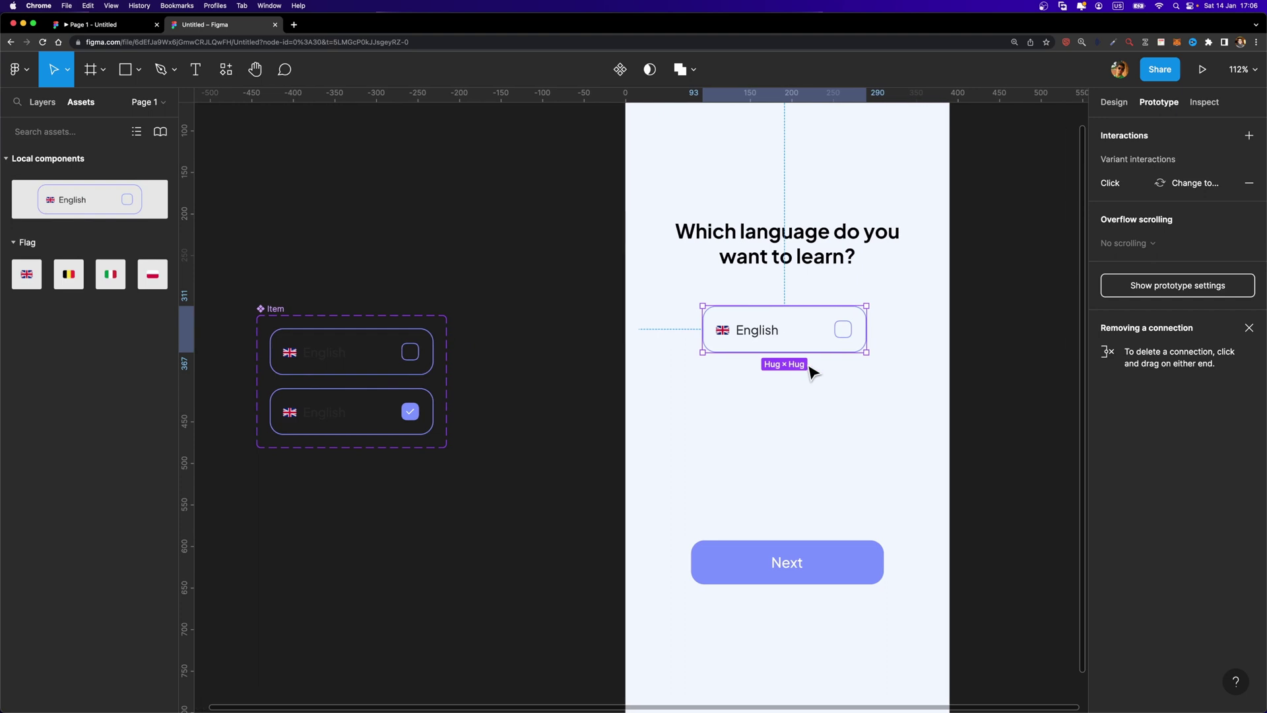
mouse_move(867, 318)
left_mouse_down()
mouse_move(911, 320)
mouse_move(849, 326)
mouse_move(885, 328)
left_mouse_up()
scroll(726, 350, "left", 1)
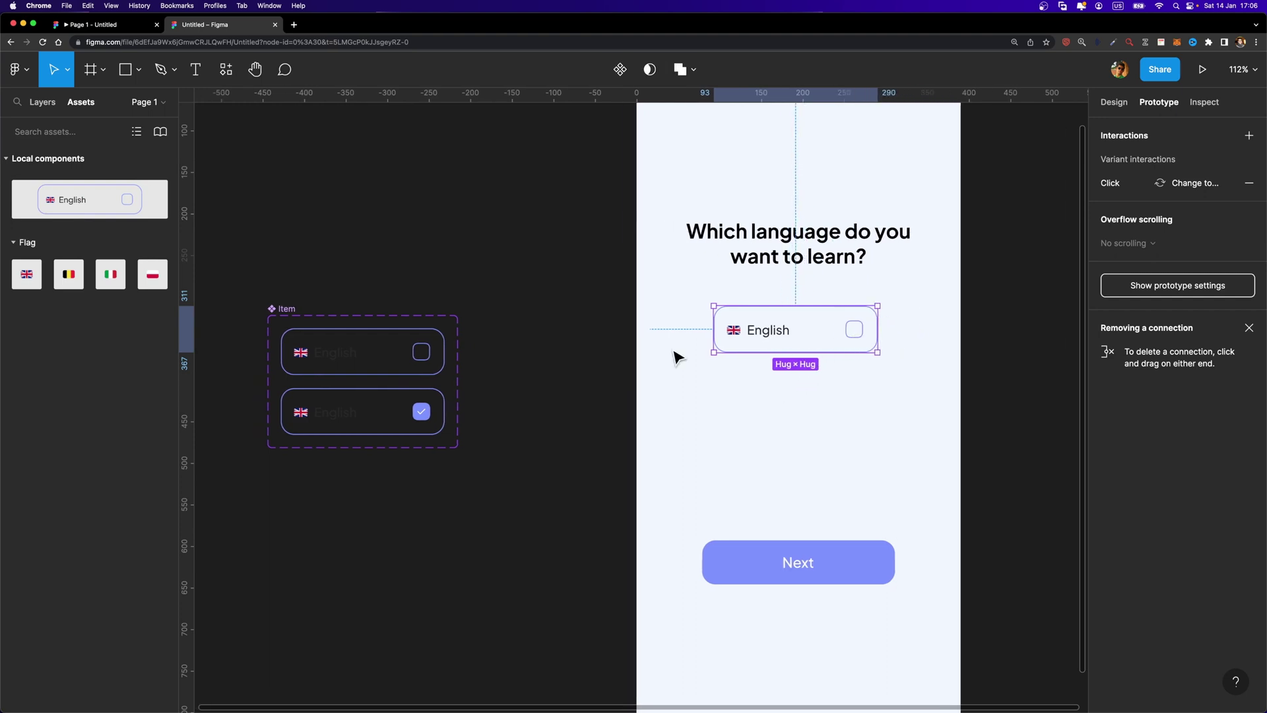
scroll(678, 357, "left", 3)
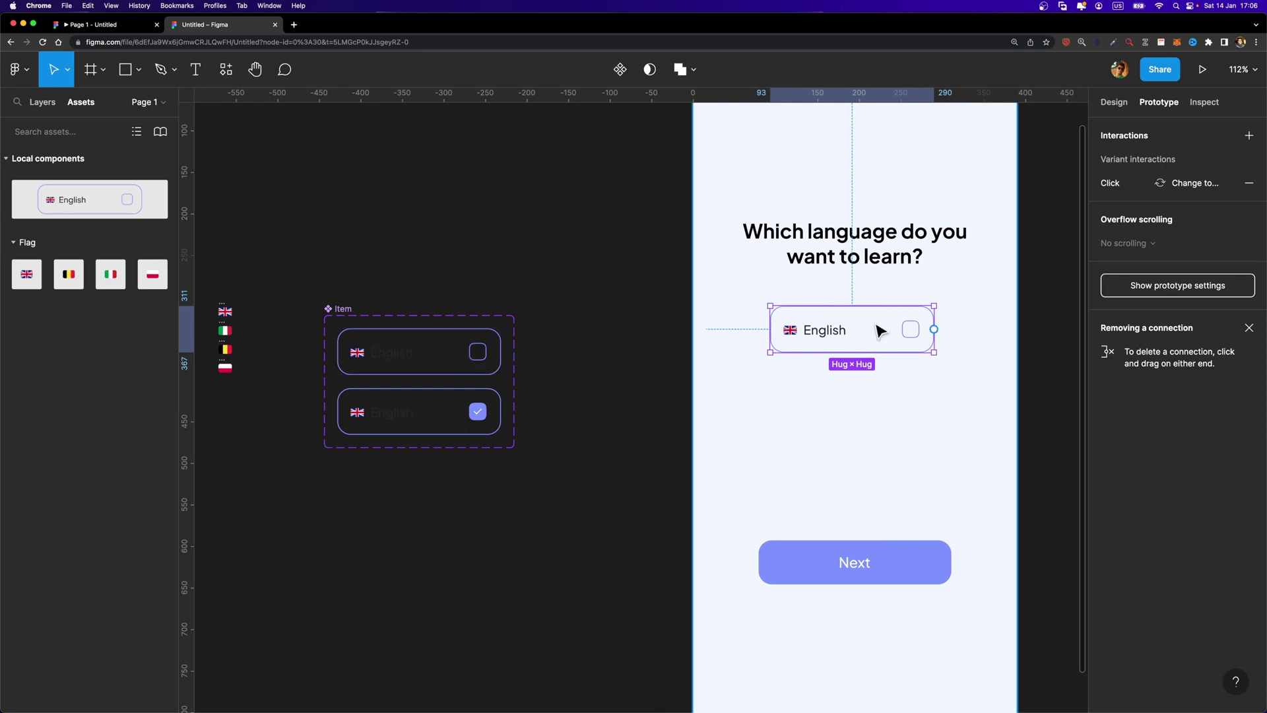
scroll(517, 396, "up", 2)
left_click(428, 350)
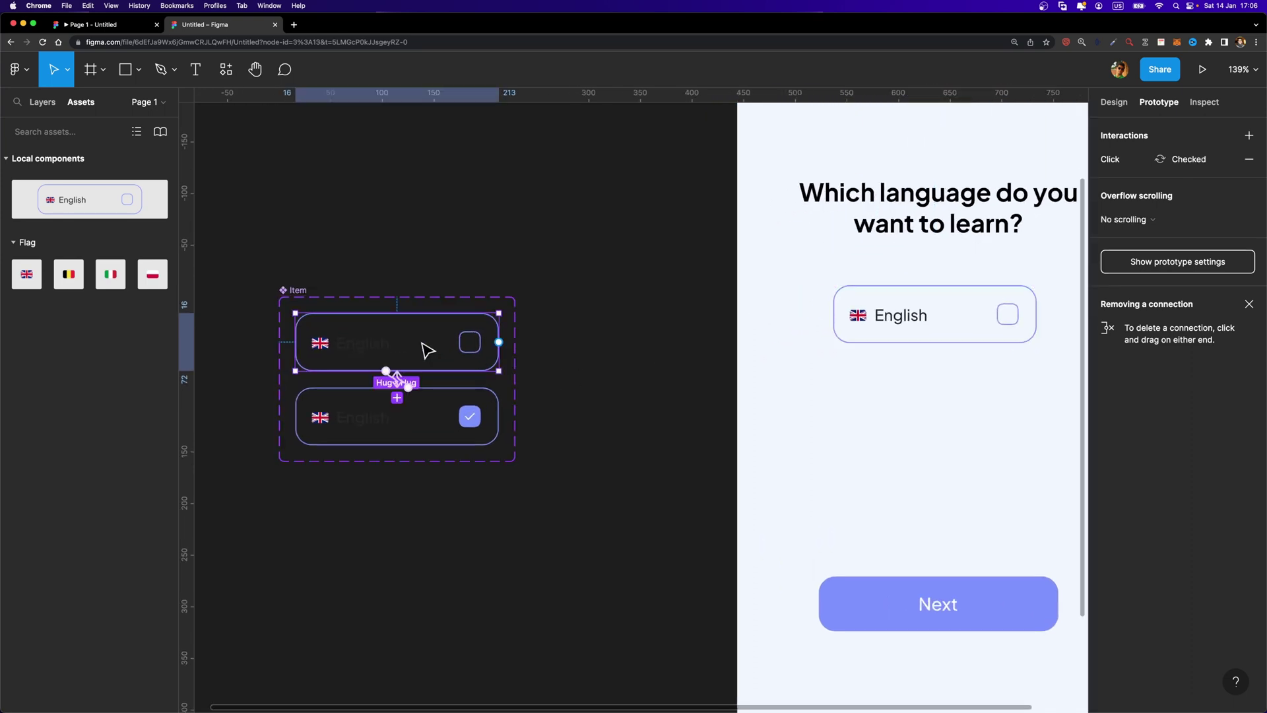
- Set Frame 2 in both Unchecked and Checked variants to Fill container horizontally
double_click(427, 350)
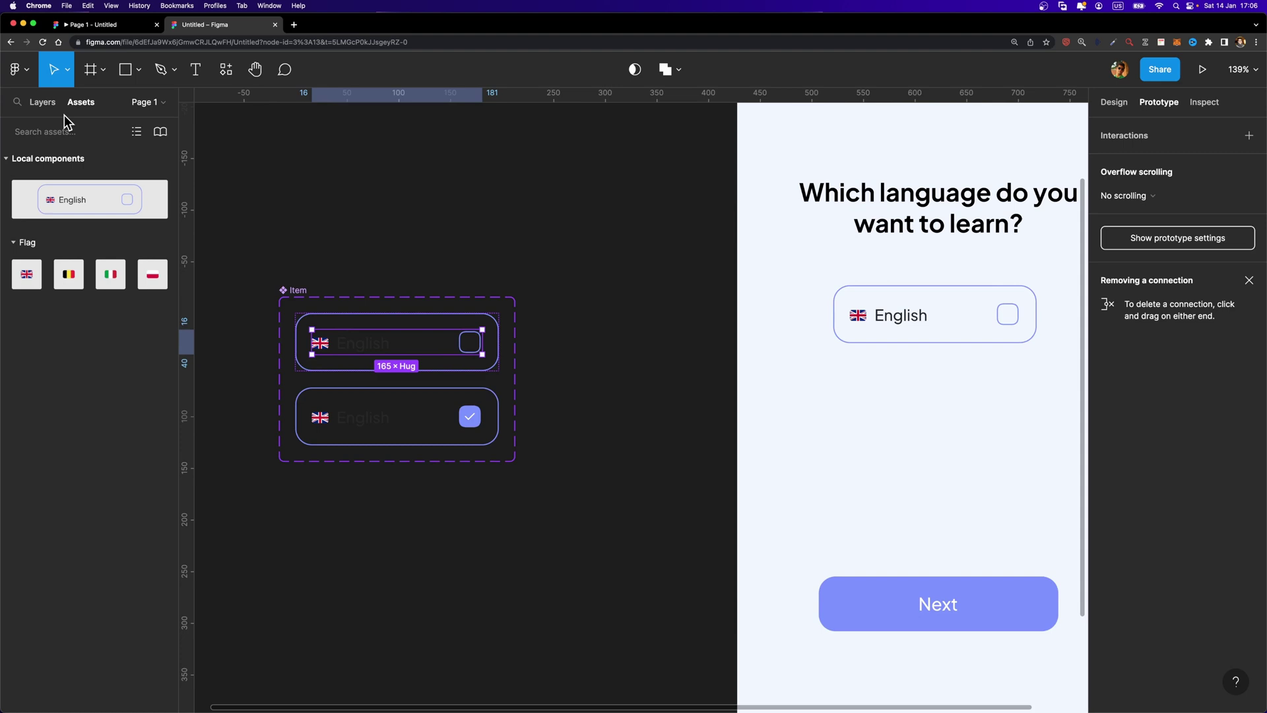
left_click(42, 102)
left_click(33, 199)
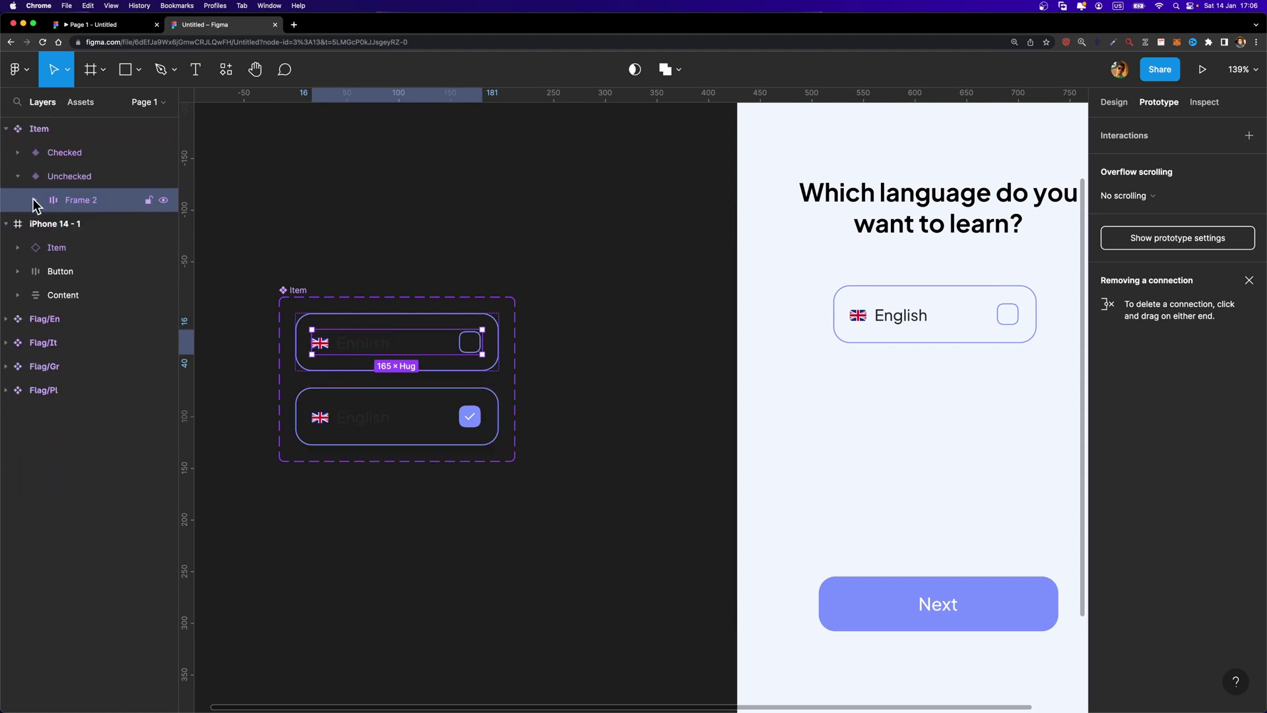
left_click(1114, 102)
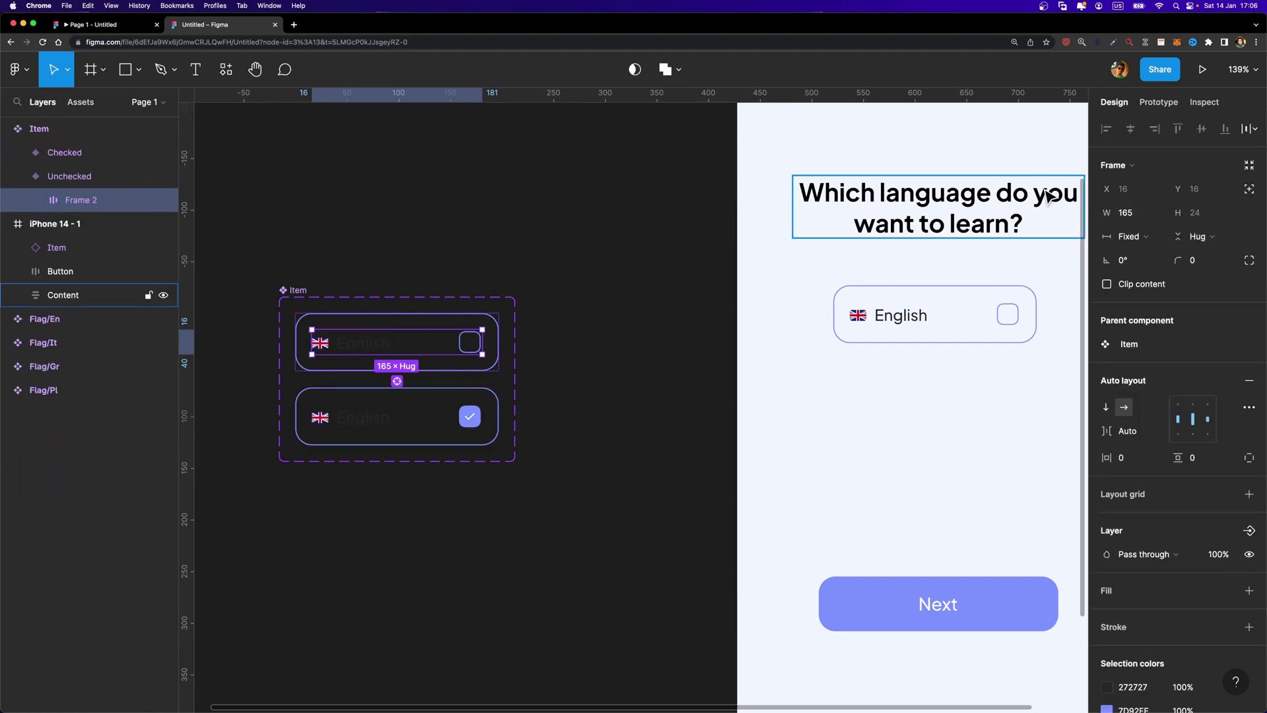
left_click(1128, 239)
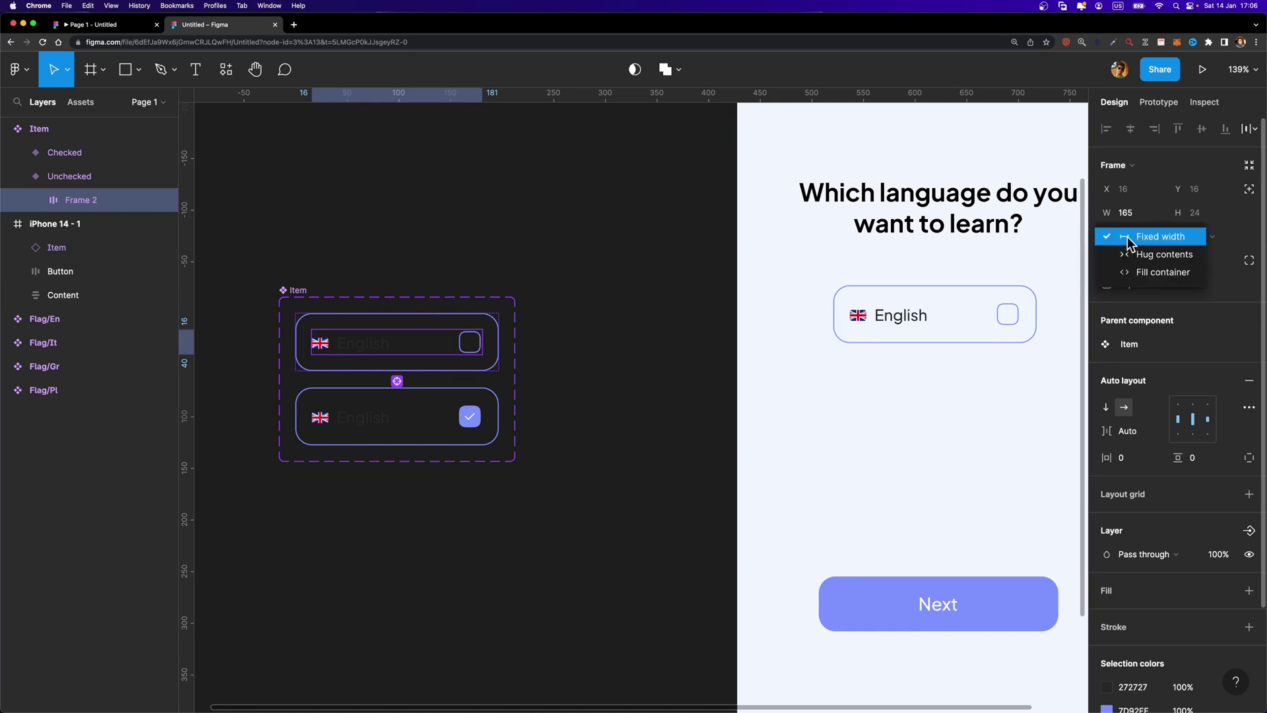
left_click(1140, 276)
left_click(433, 419)
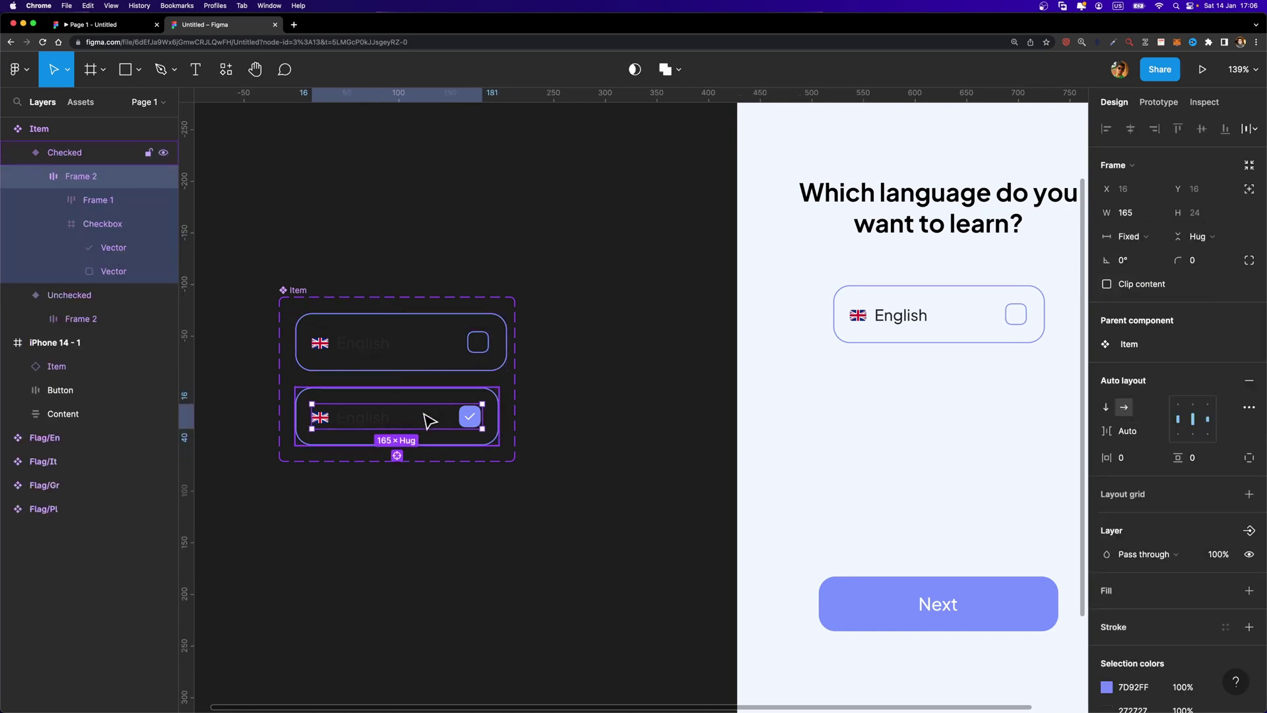
left_click(1131, 237)
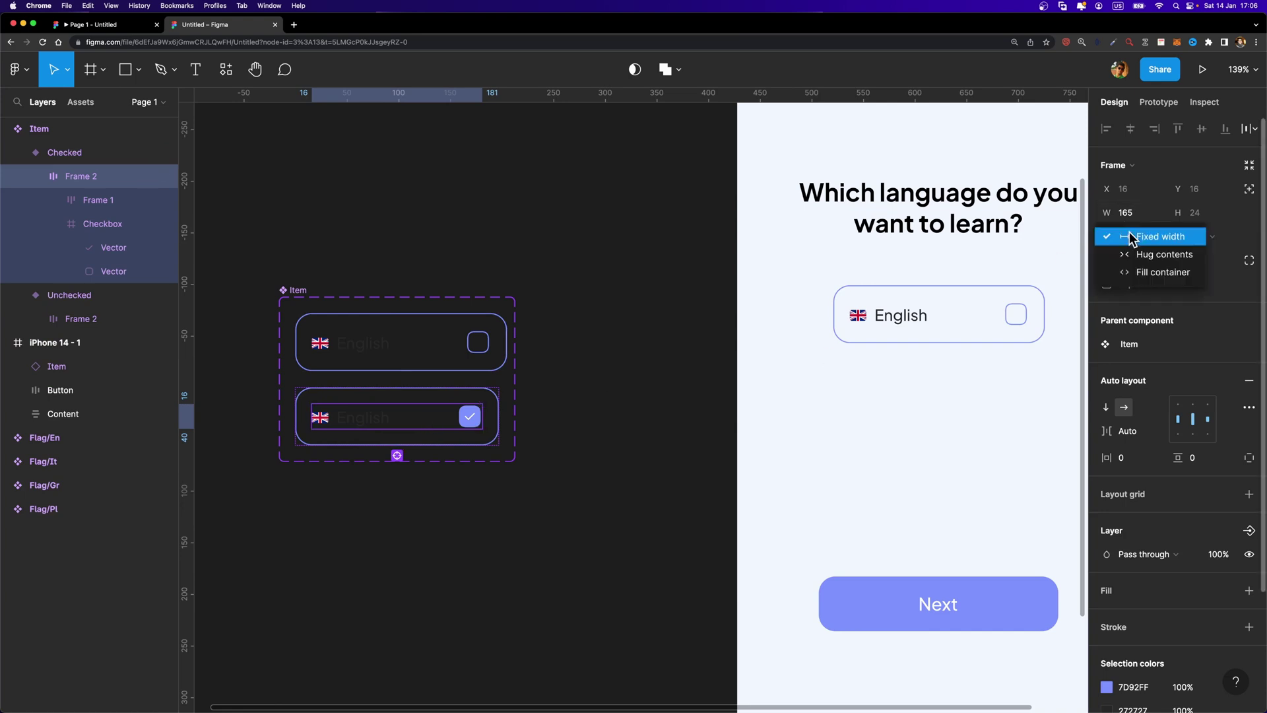
left_click(1146, 272)
- Make the English item 230 wide and position it at X 79, Y 304
left_click(951, 320)
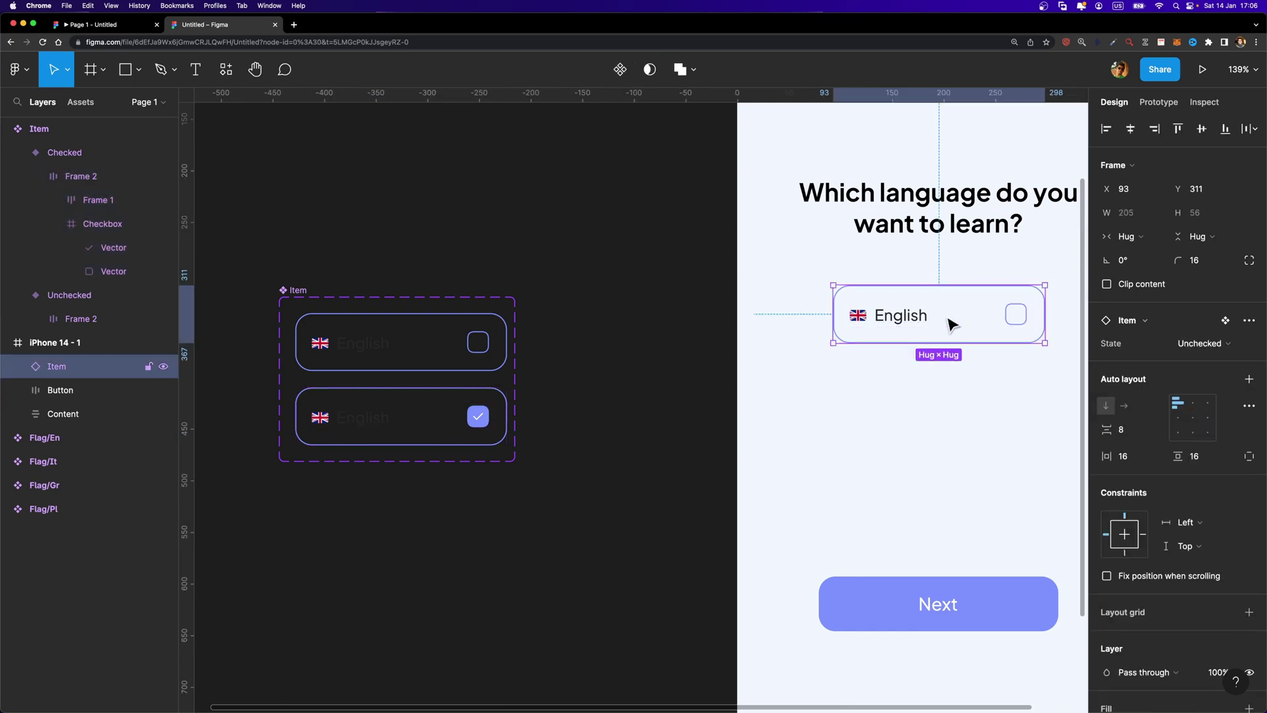
scroll(957, 321, "right", 3)
mouse_move(901, 316)
left_mouse_down()
mouse_move(925, 310)
mouse_move(882, 303)
mouse_move(907, 305)
left_mouse_up()
left_click_drag(841, 313, 895, 313)
left_click(1134, 214)
key("Return")
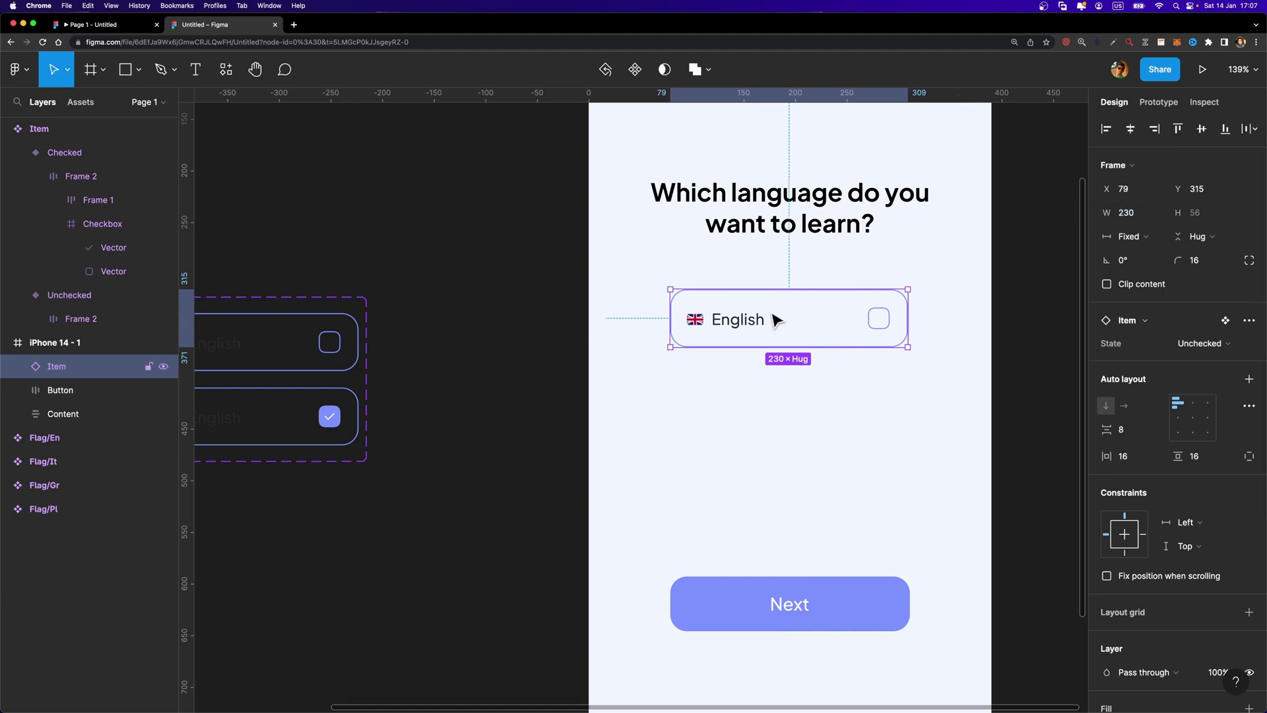
left_click_drag(744, 321, 741, 377)
- Duplicate the English item into four stacked copies with Cmd+D
key("super+d")
key("super+d")
key("super+d")
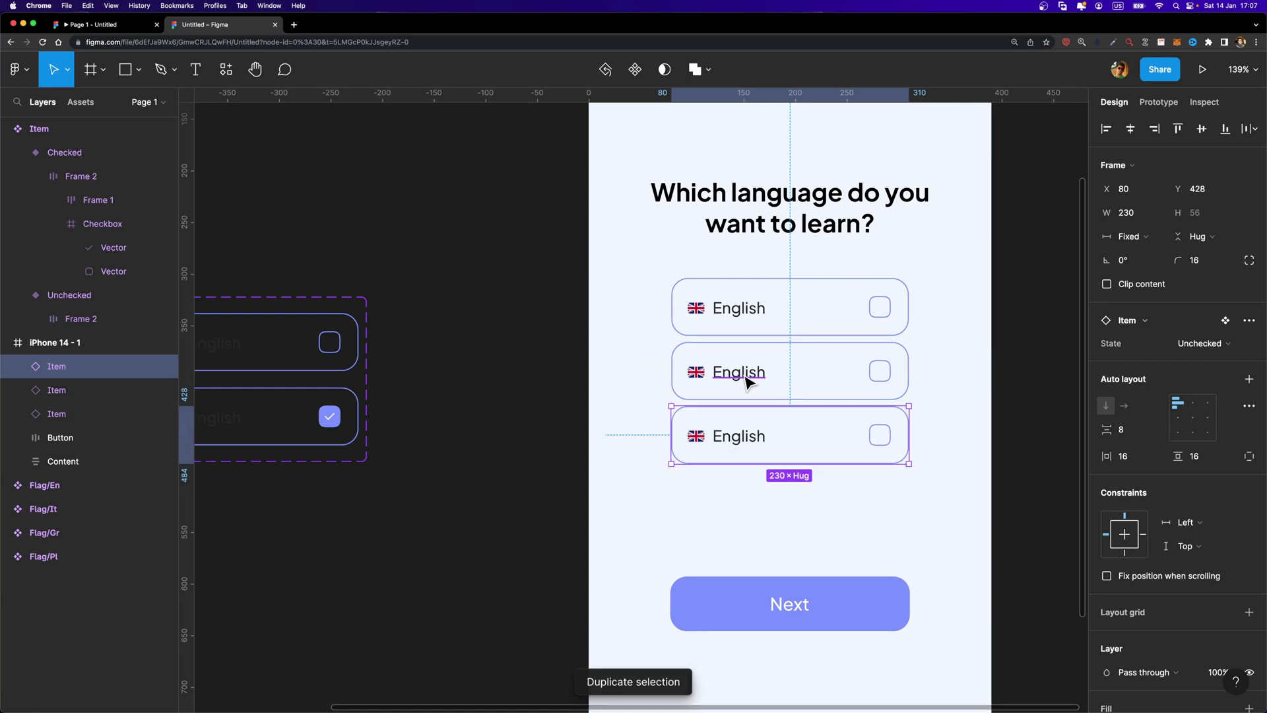
scroll(743, 382, "down", 4)
scroll(743, 382, "left", 2)
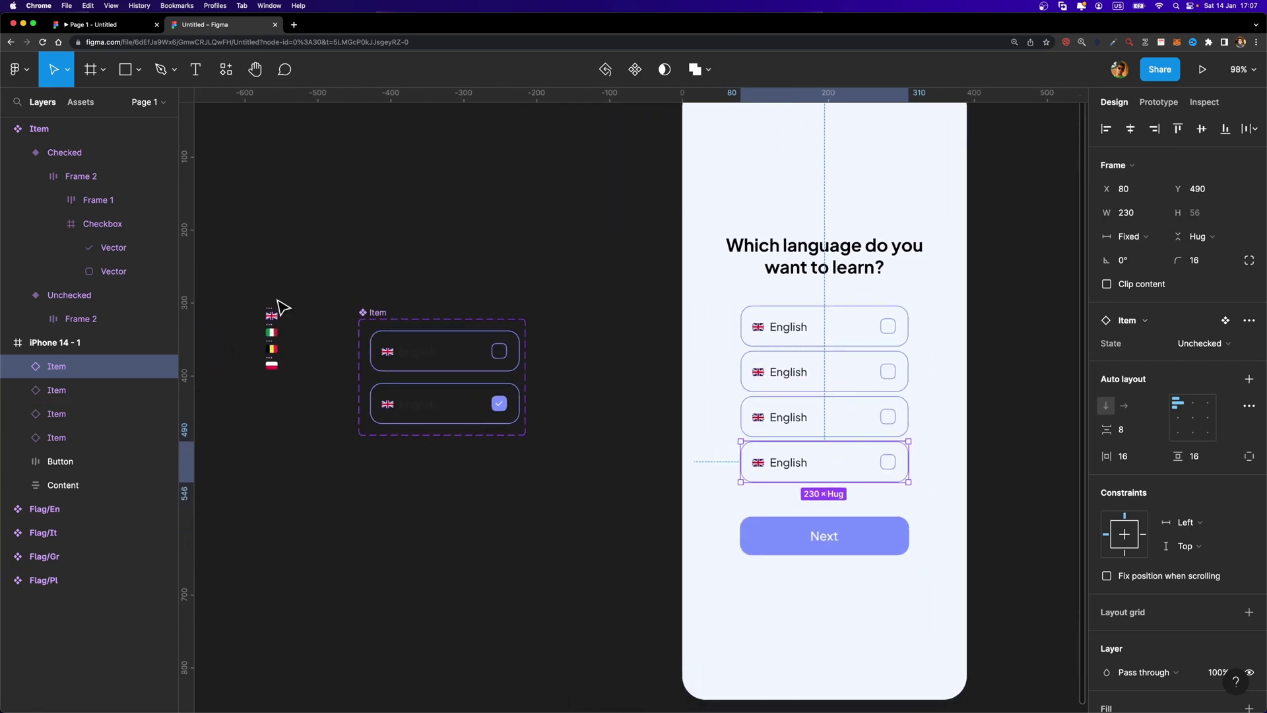
scroll(741, 374, "up", 5)
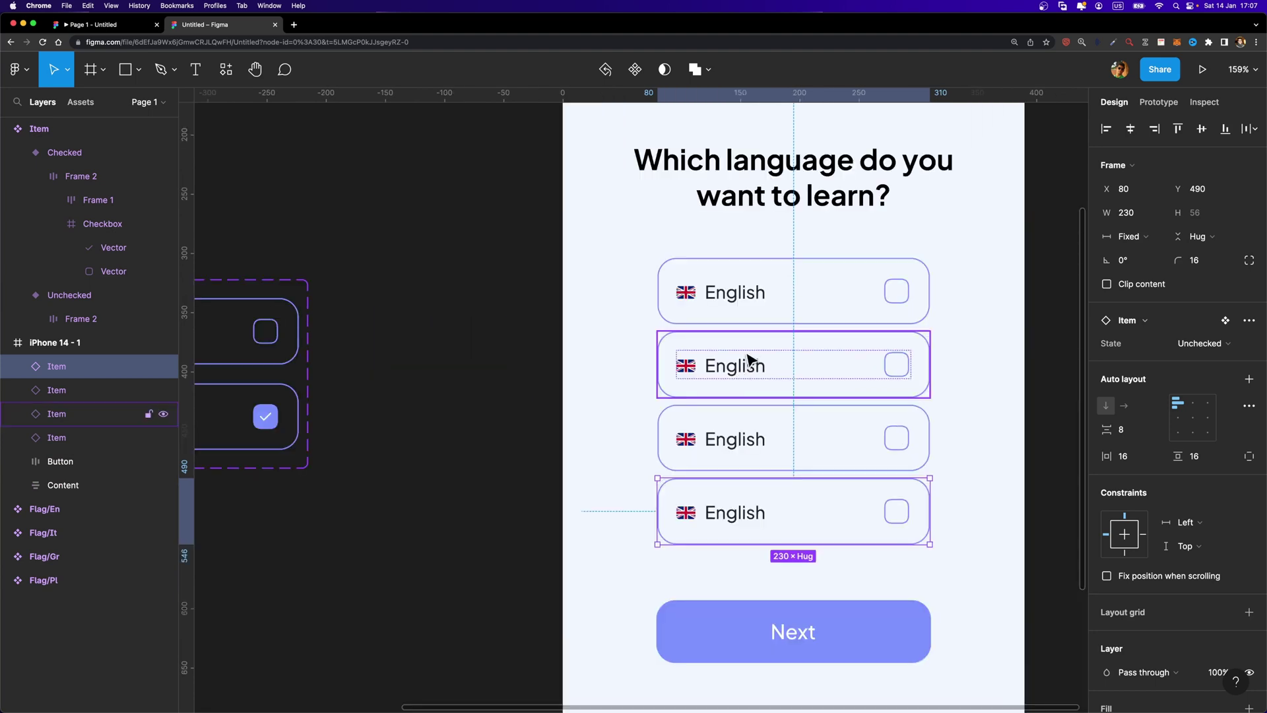
- Relabel the three copied items Italian, German and Polish
double_click(735, 366)
type("Italian")
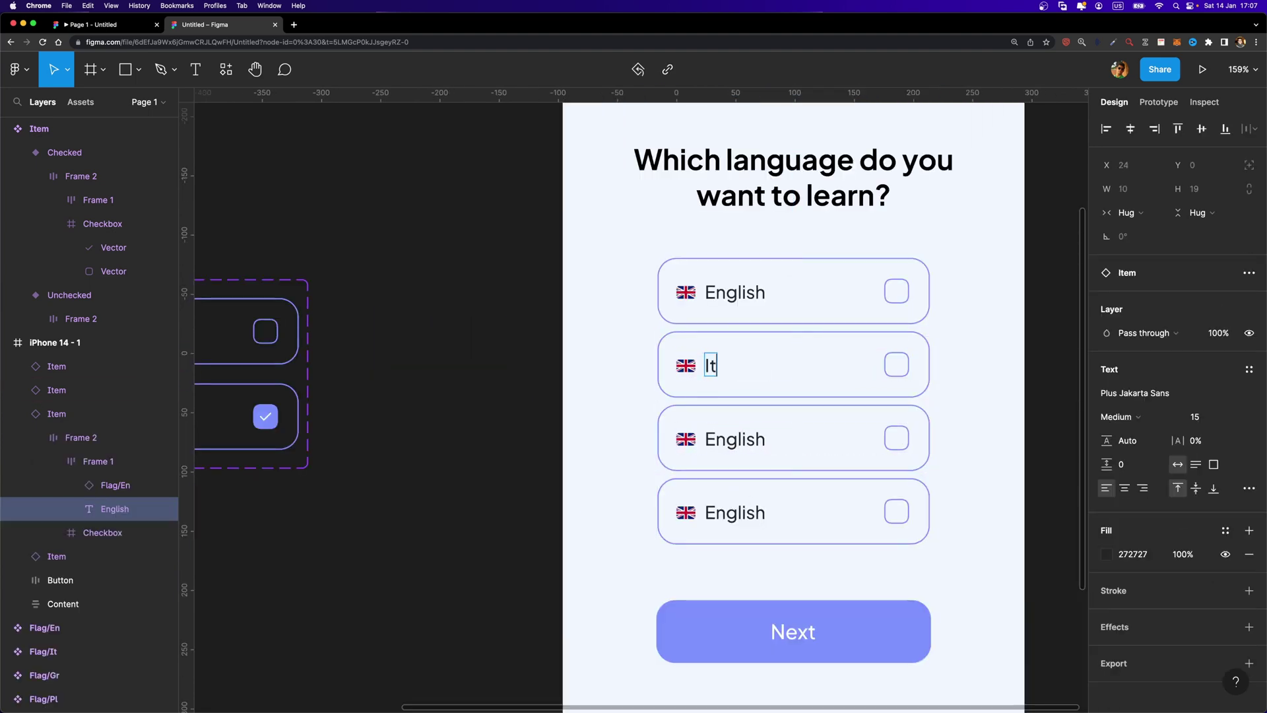
double_click(741, 428)
type("German")
key("Tab")
type("Polish")
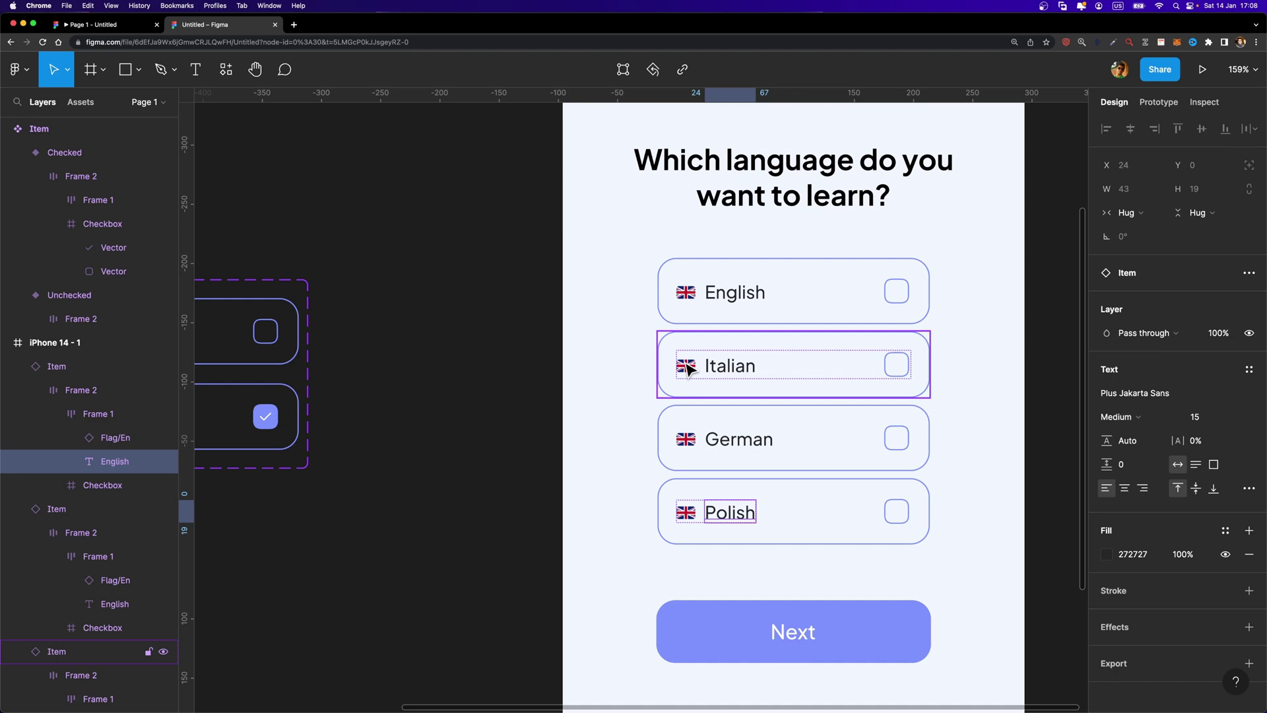
- Swap the Italian and German items' flags to It and Gr
left_click(687, 368)
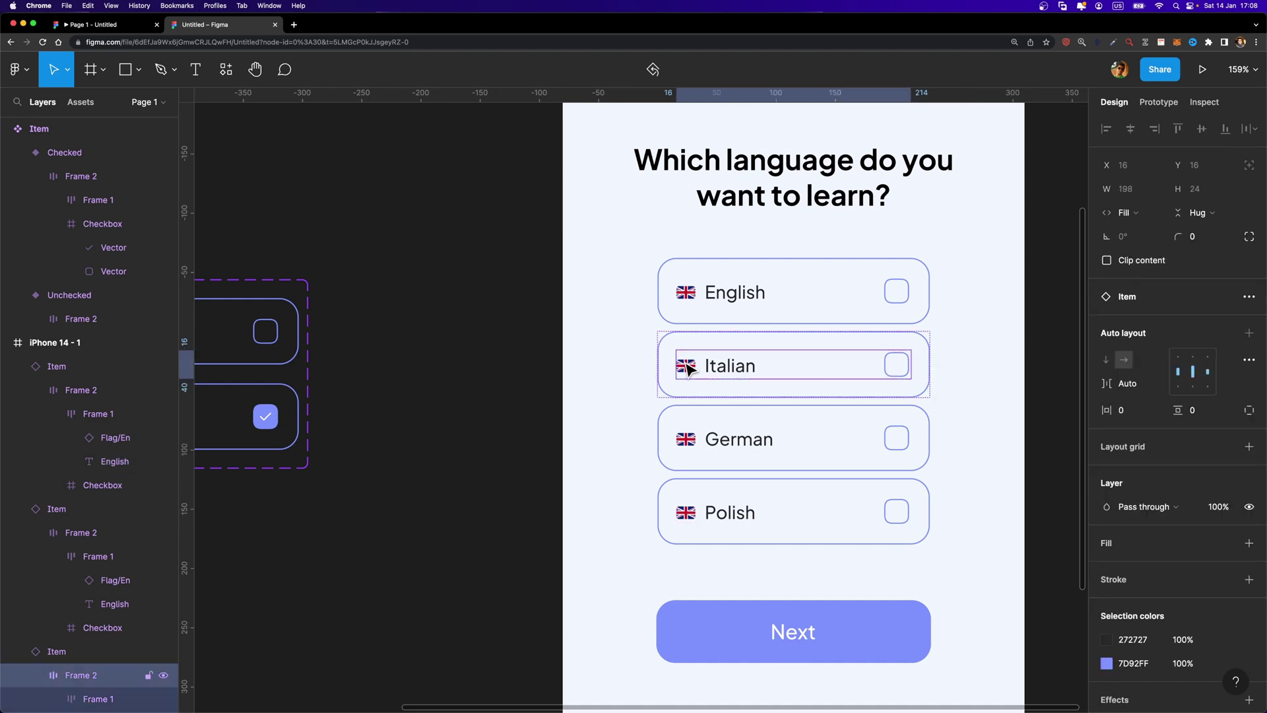
double_click(698, 366)
double_click(687, 368)
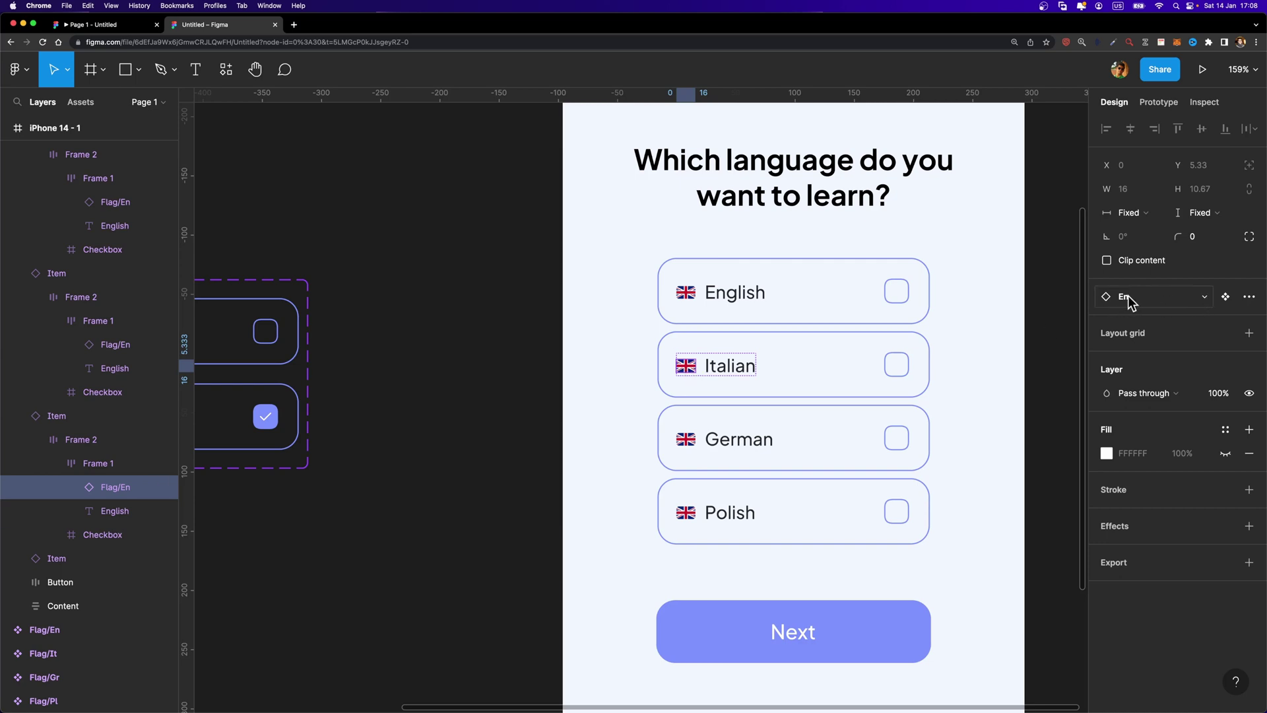
left_click(1178, 296)
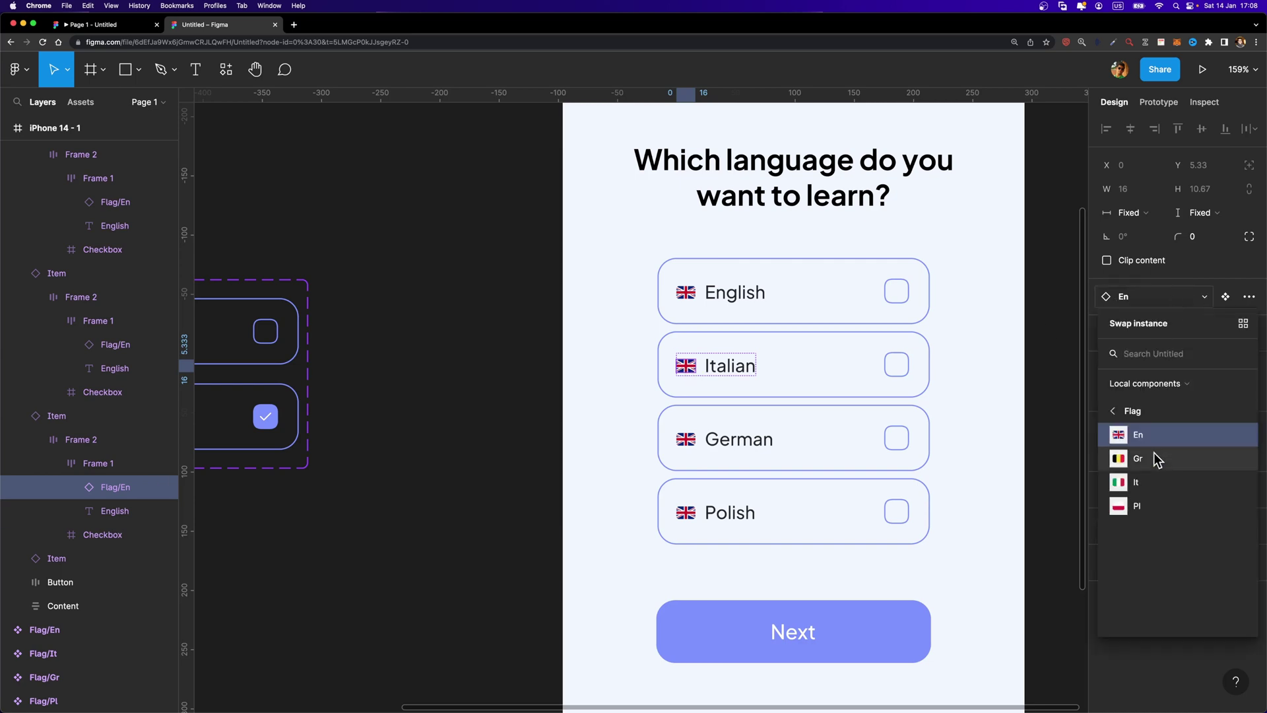
left_click(1166, 485)
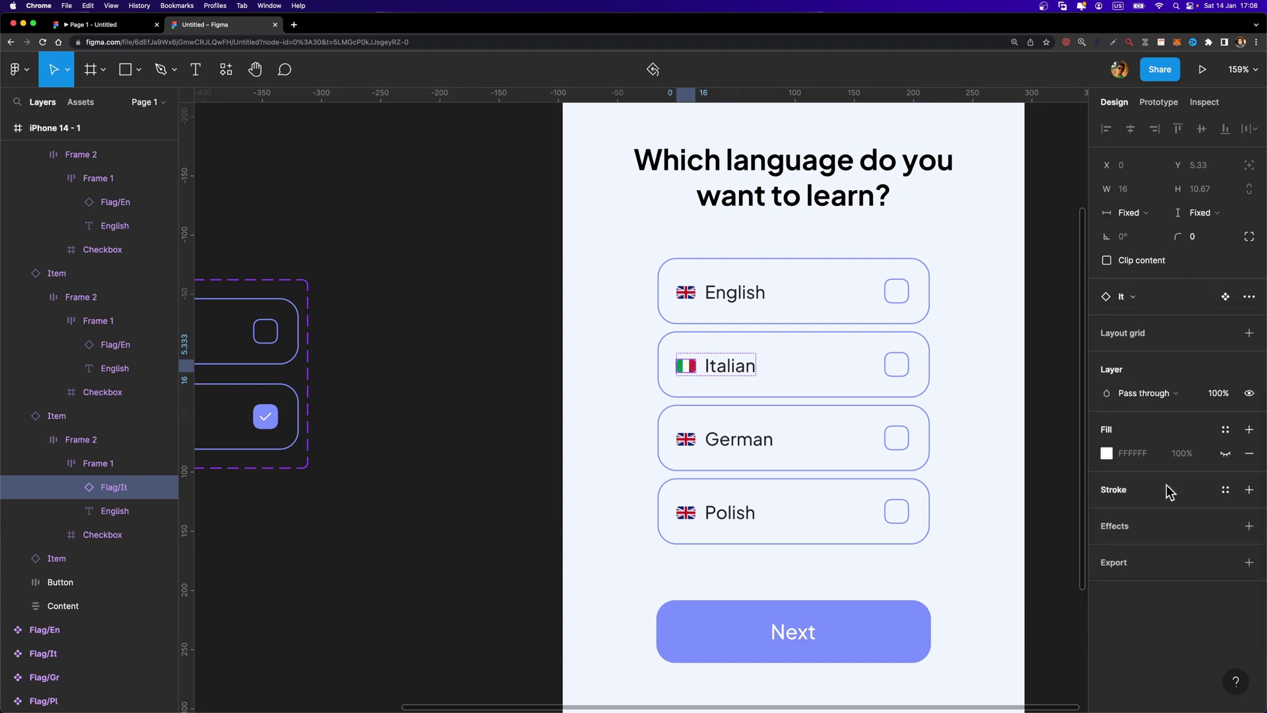
left_click(687, 447)
double_click(687, 446)
double_click(686, 442)
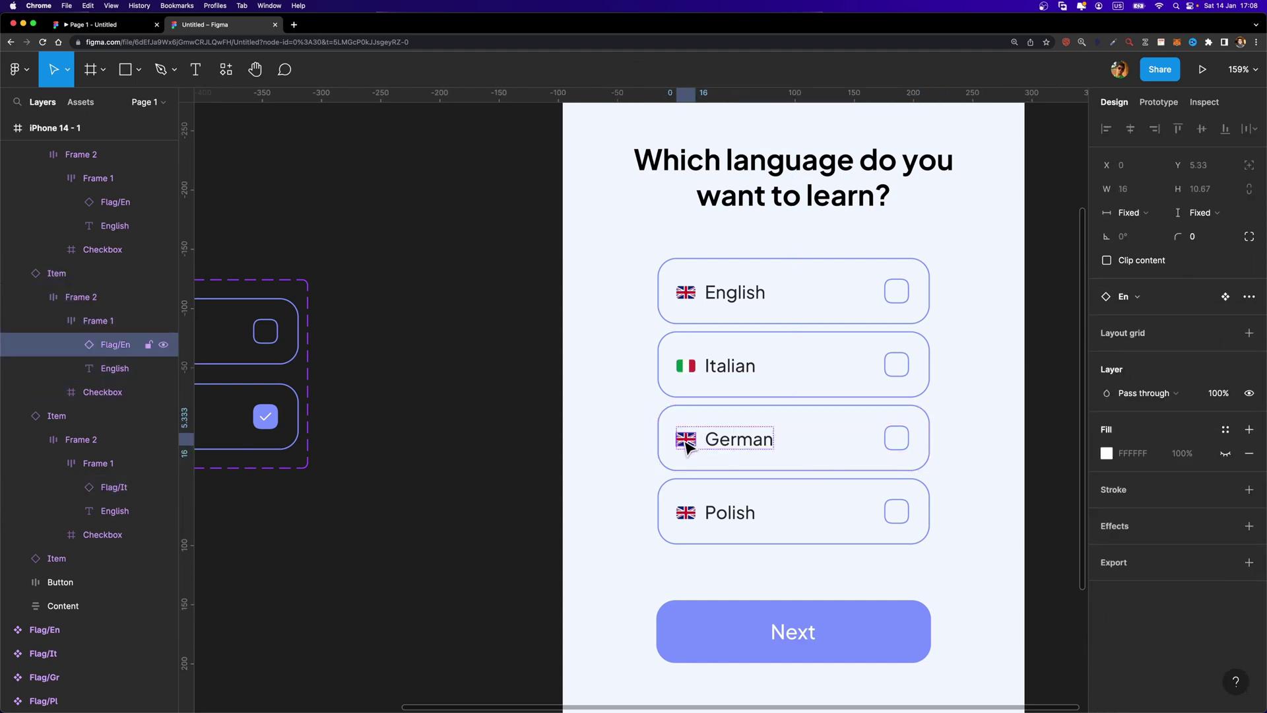
left_click(1138, 298)
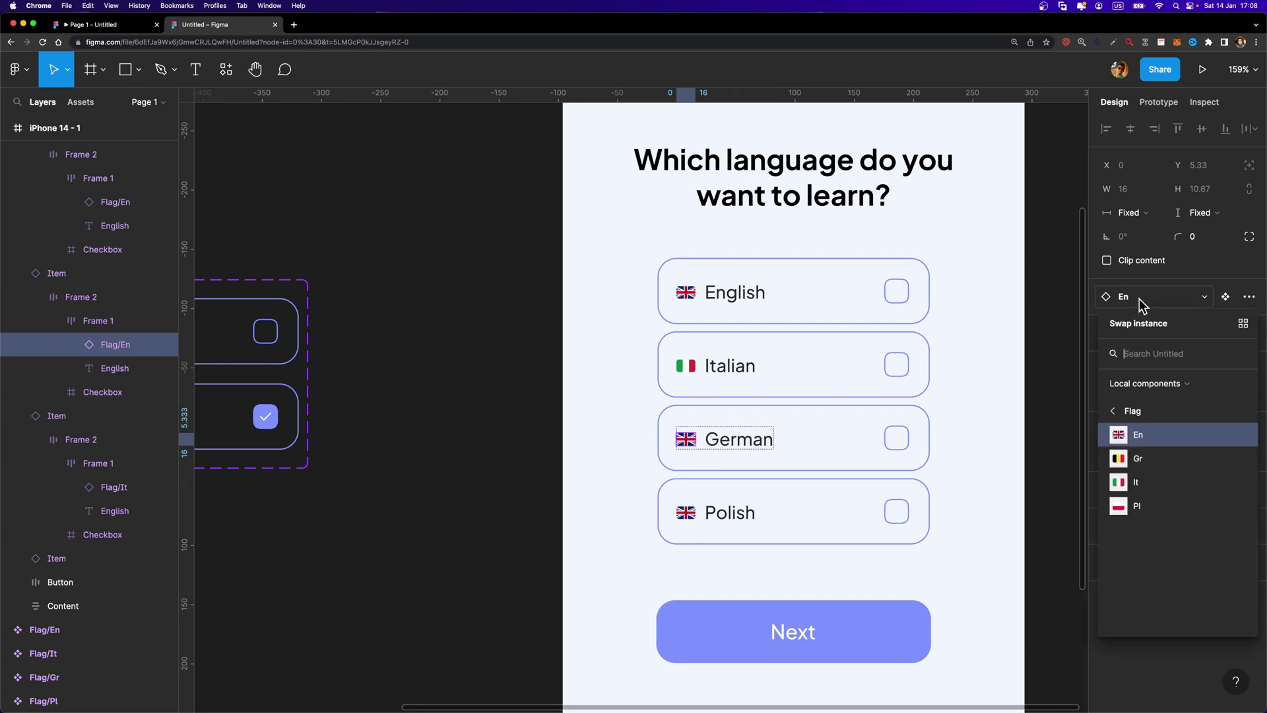
left_click(1138, 457)
- Swap the Polish item's flag to Pl, then select the English and Italian items
double_click(693, 515)
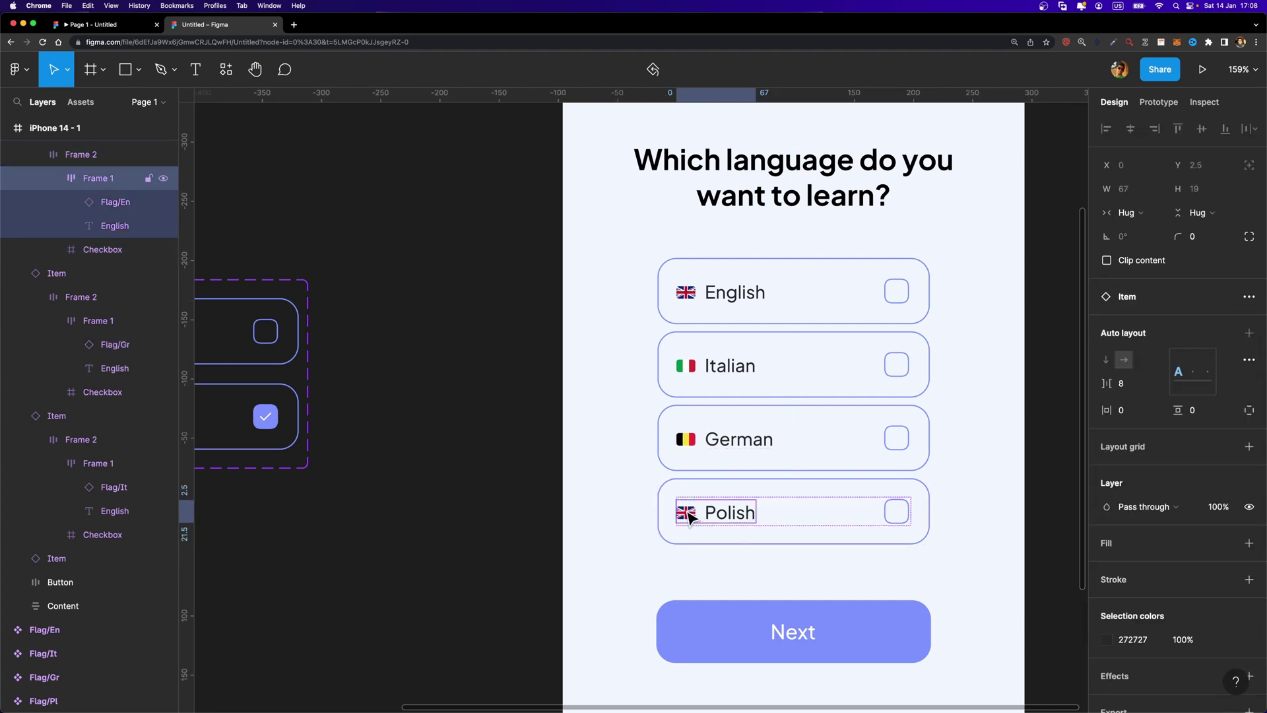
double_click(690, 518)
left_click(1152, 296)
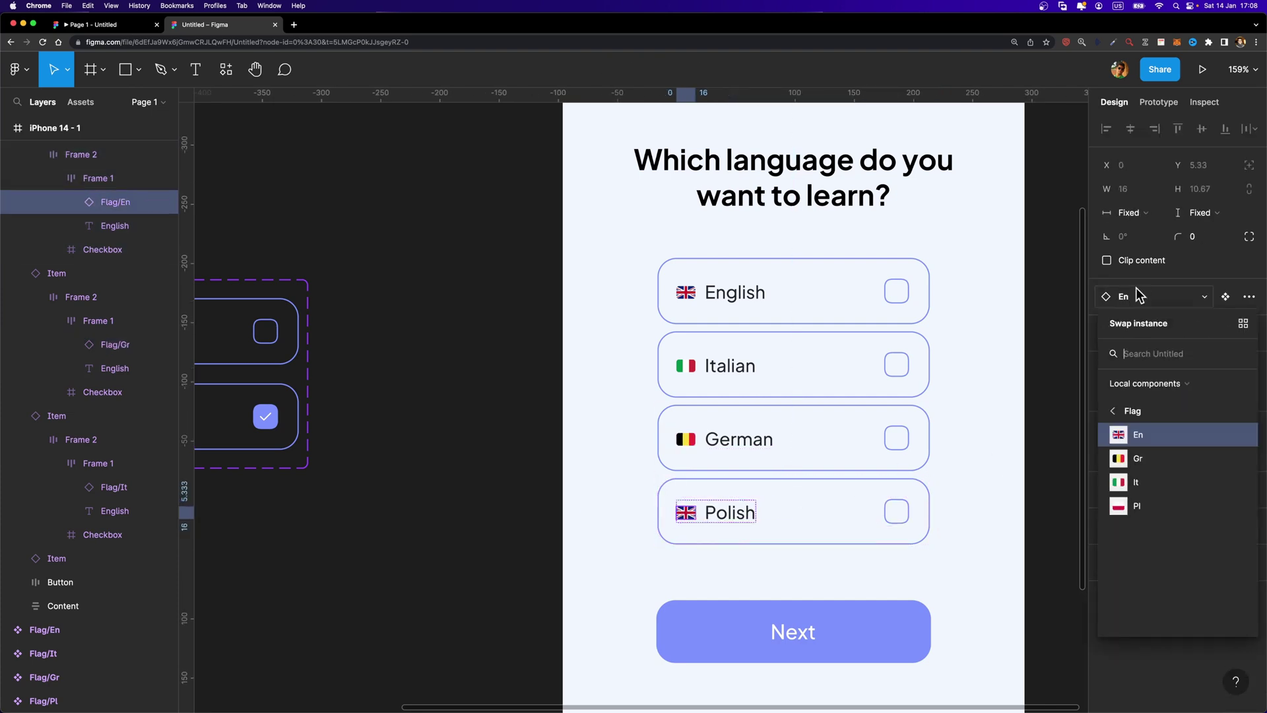
left_click(1142, 507)
key("Escape")
left_click(823, 310)
left_click(815, 370, "shift")
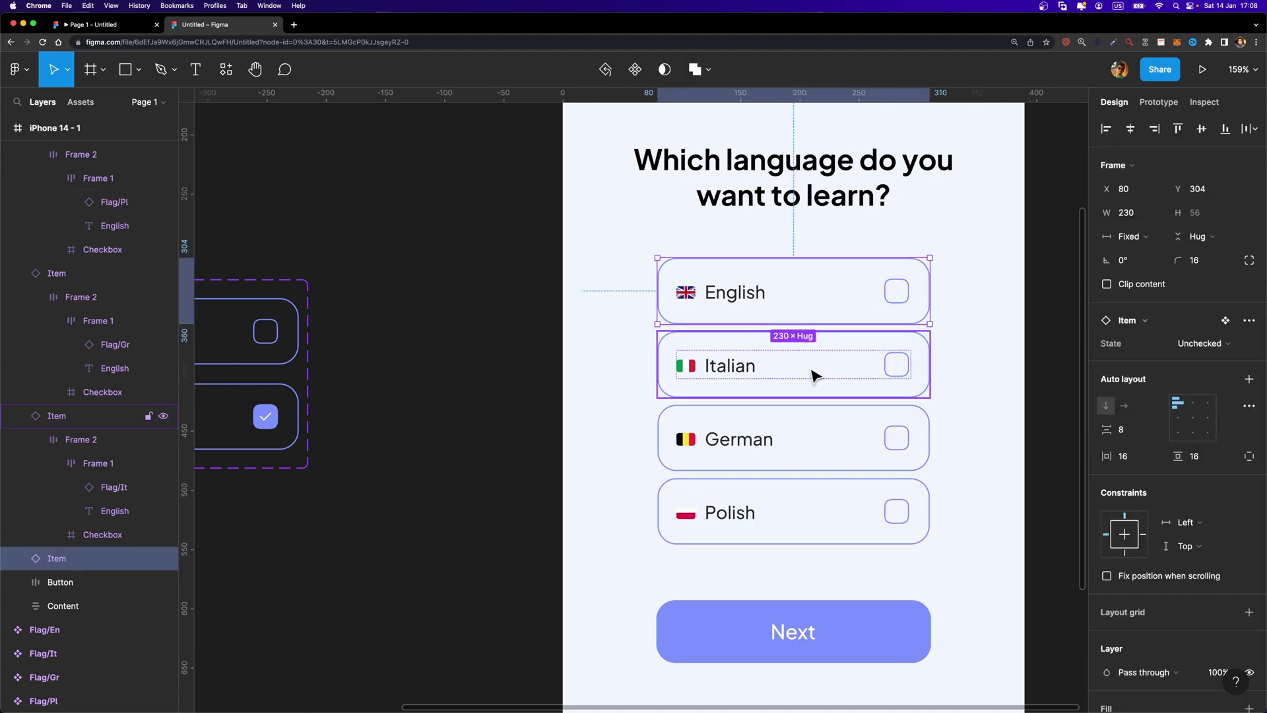
- Wrap all four language items in a vertical auto layout with 8 spacing
left_click(798, 449, "shift")
left_click(791, 514, "shift")
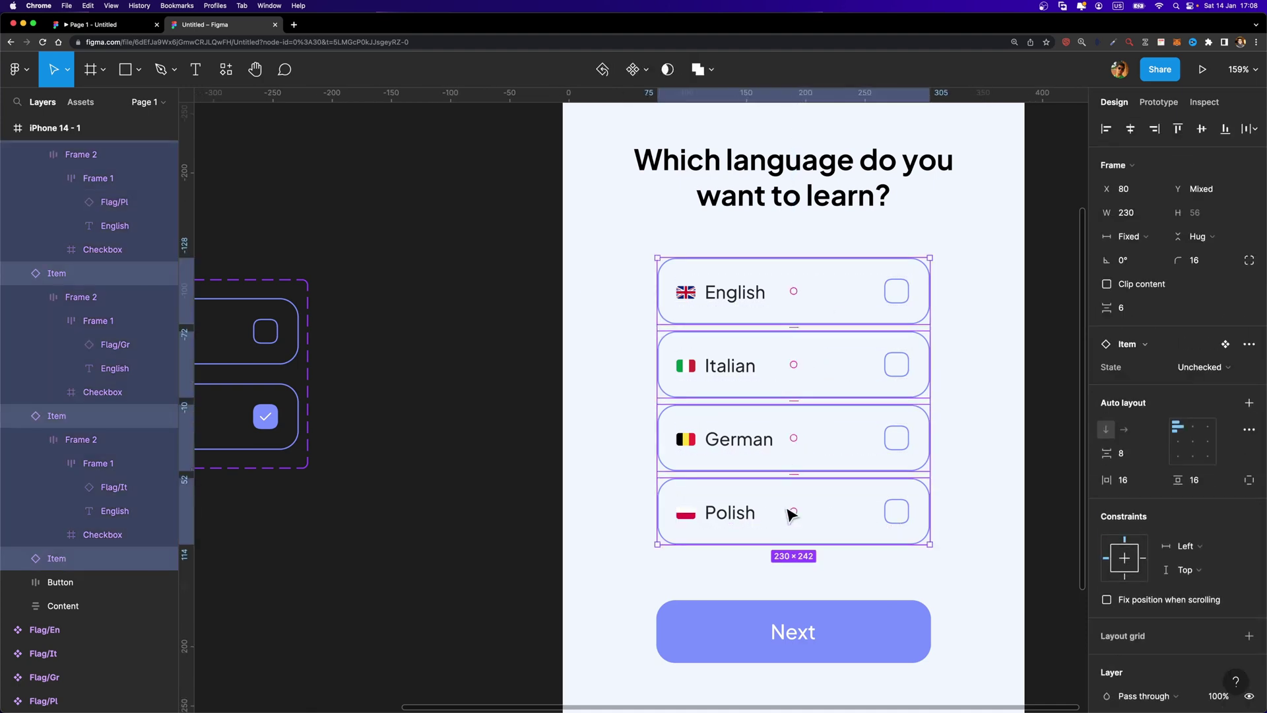
key("shift+a")
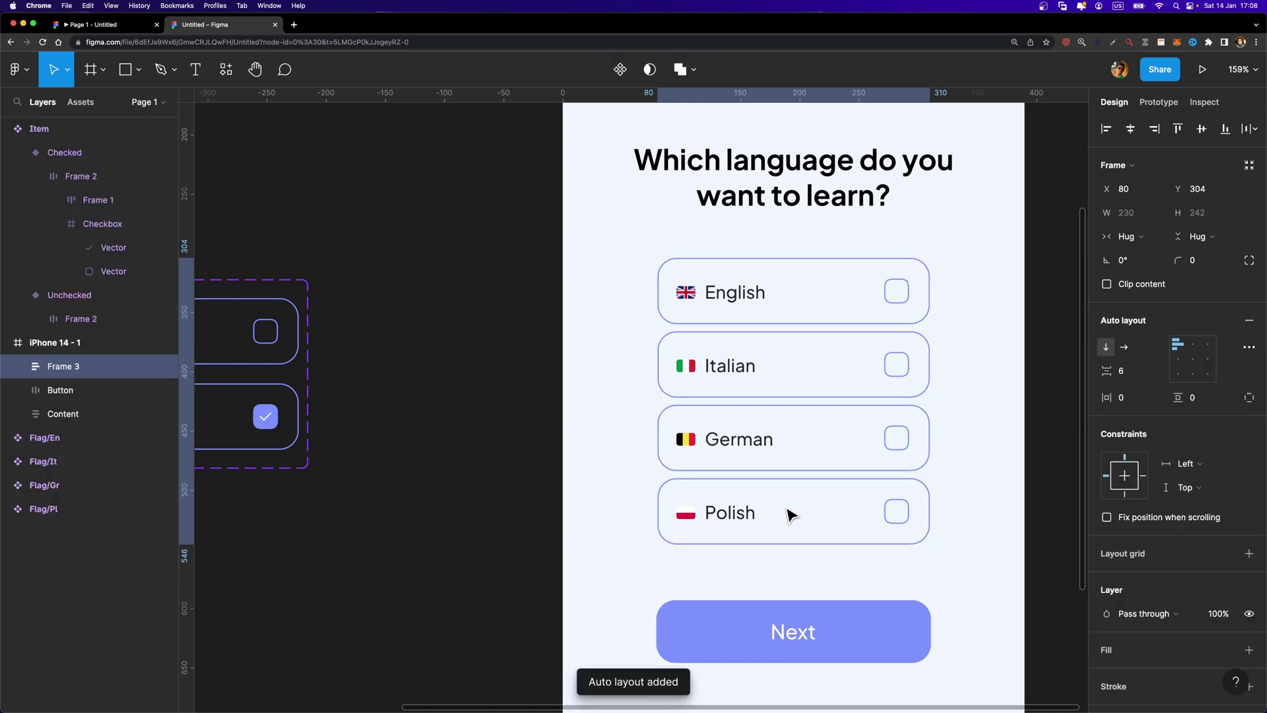
left_click(1126, 374)
type("8")
key("Return")
scroll(739, 337, "down", 5)
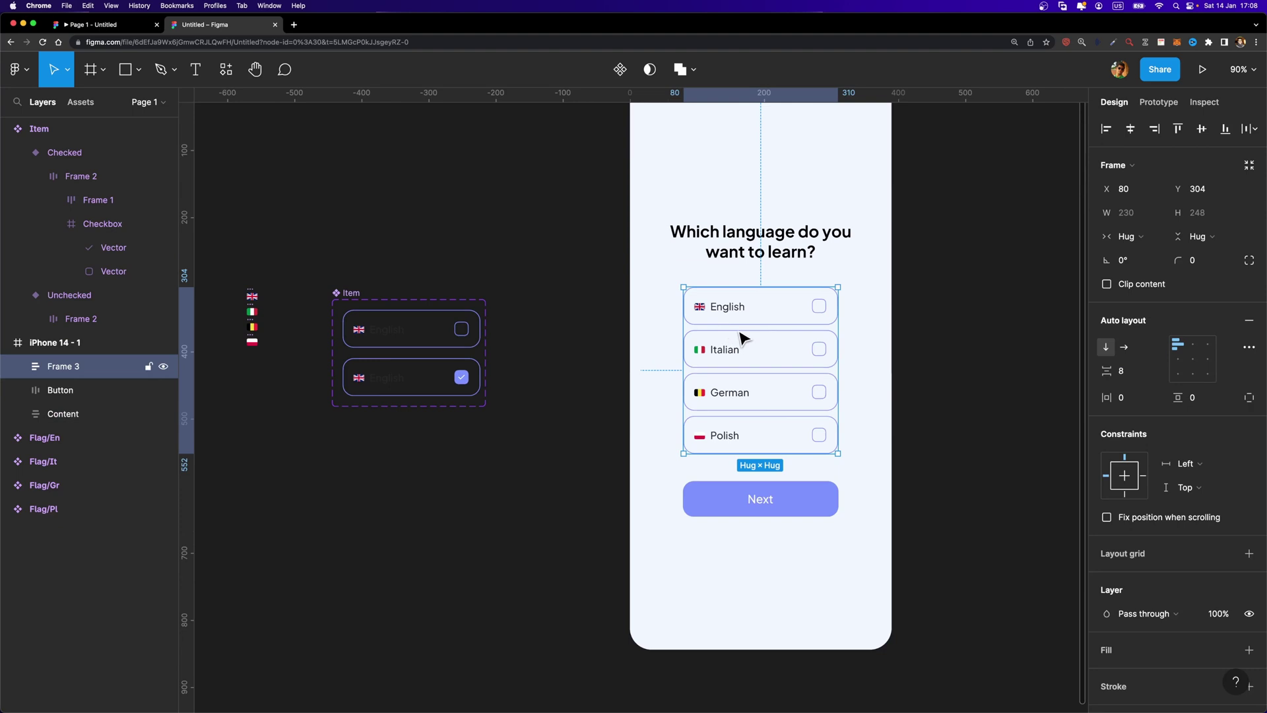
left_click(945, 332)
scroll(946, 332, "up", 2)
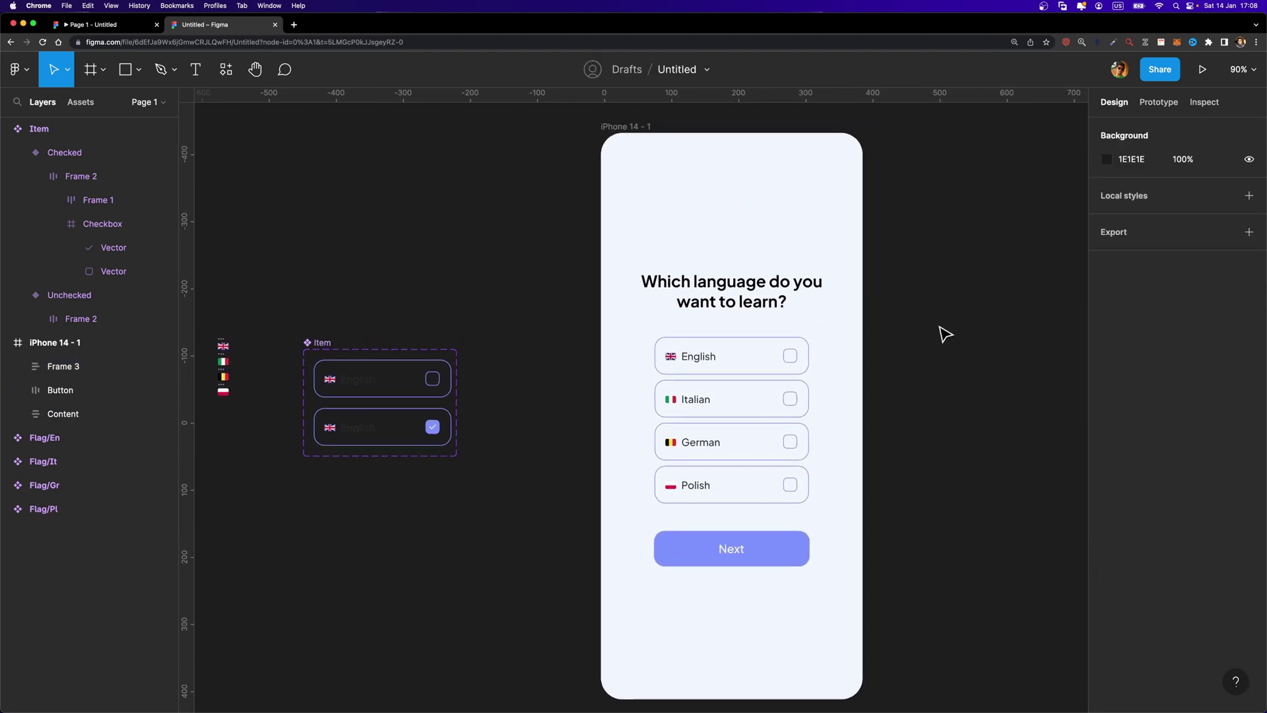
- Present the iPhone 14 - 1 frame as a prototype and tick the Italian option to test it
left_click(636, 128)
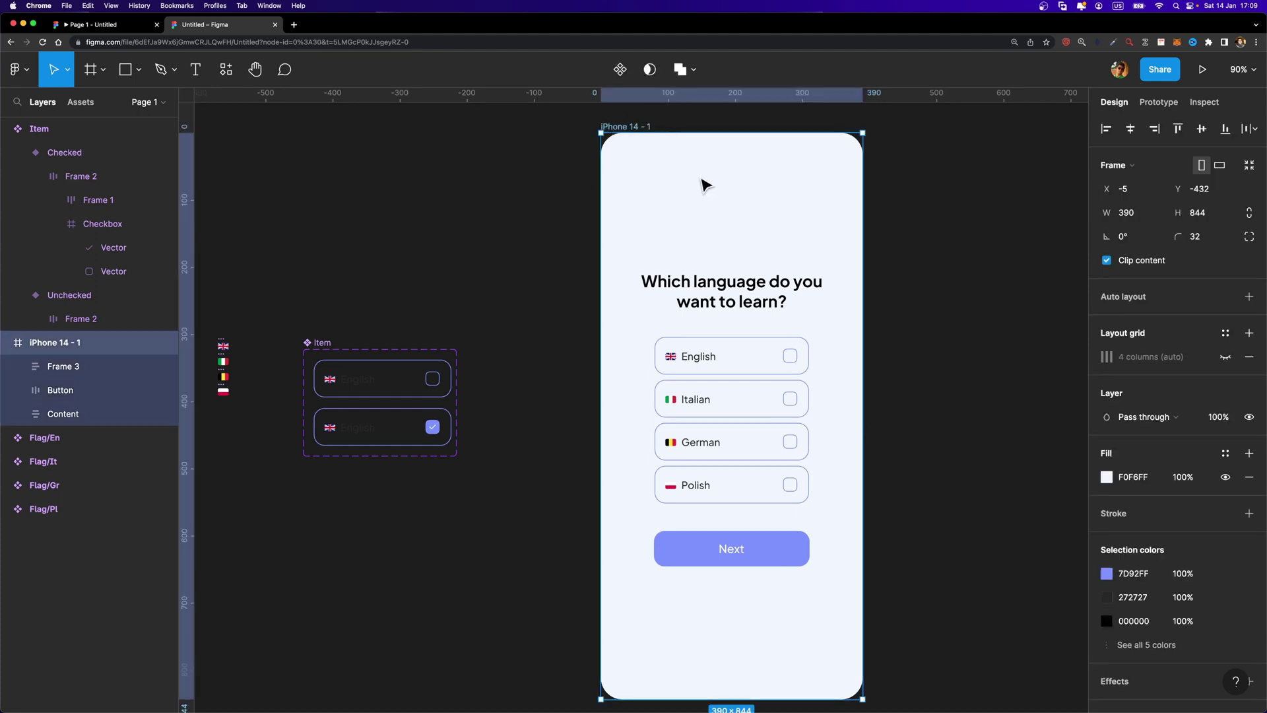
left_click(1202, 69)
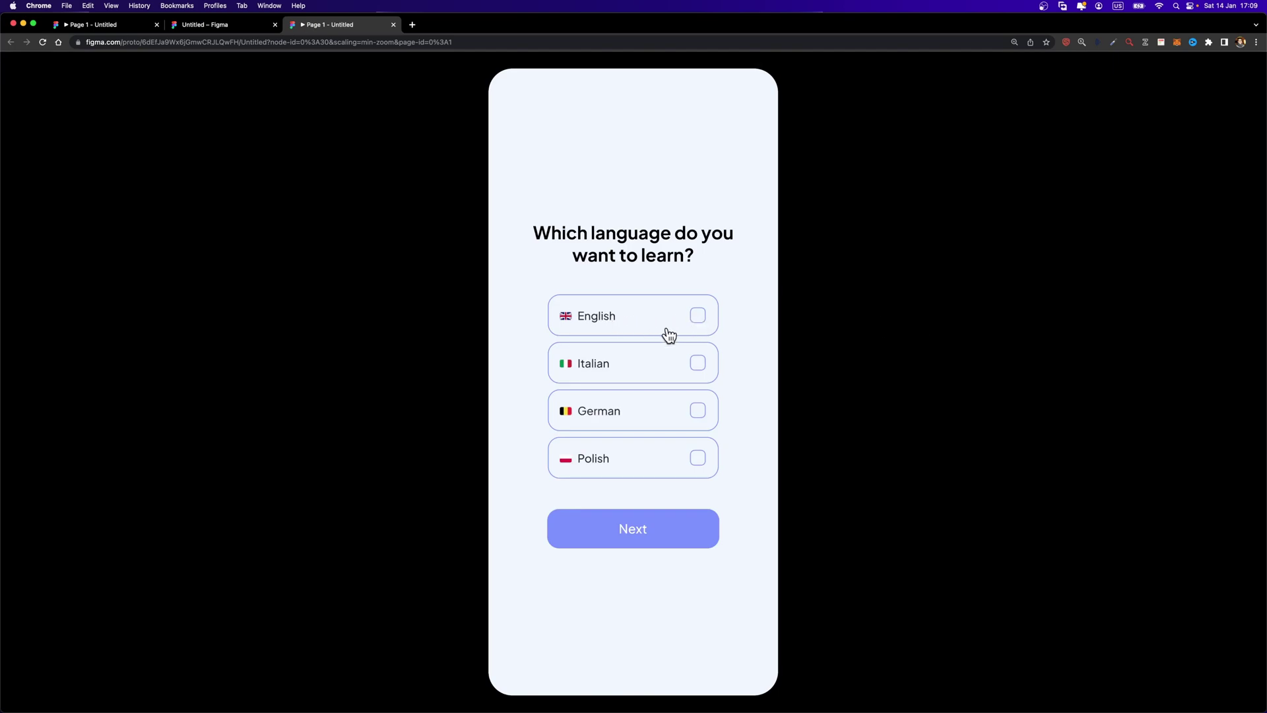
left_click(662, 378)
left_click(668, 428)
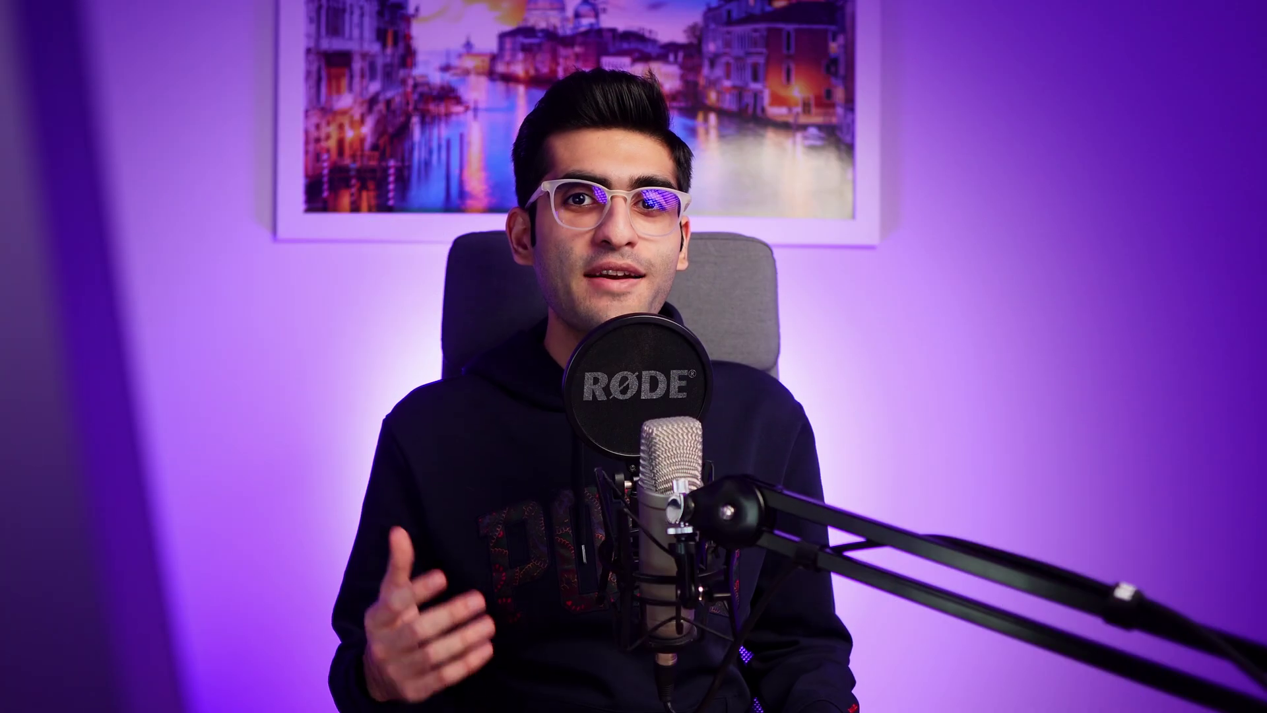